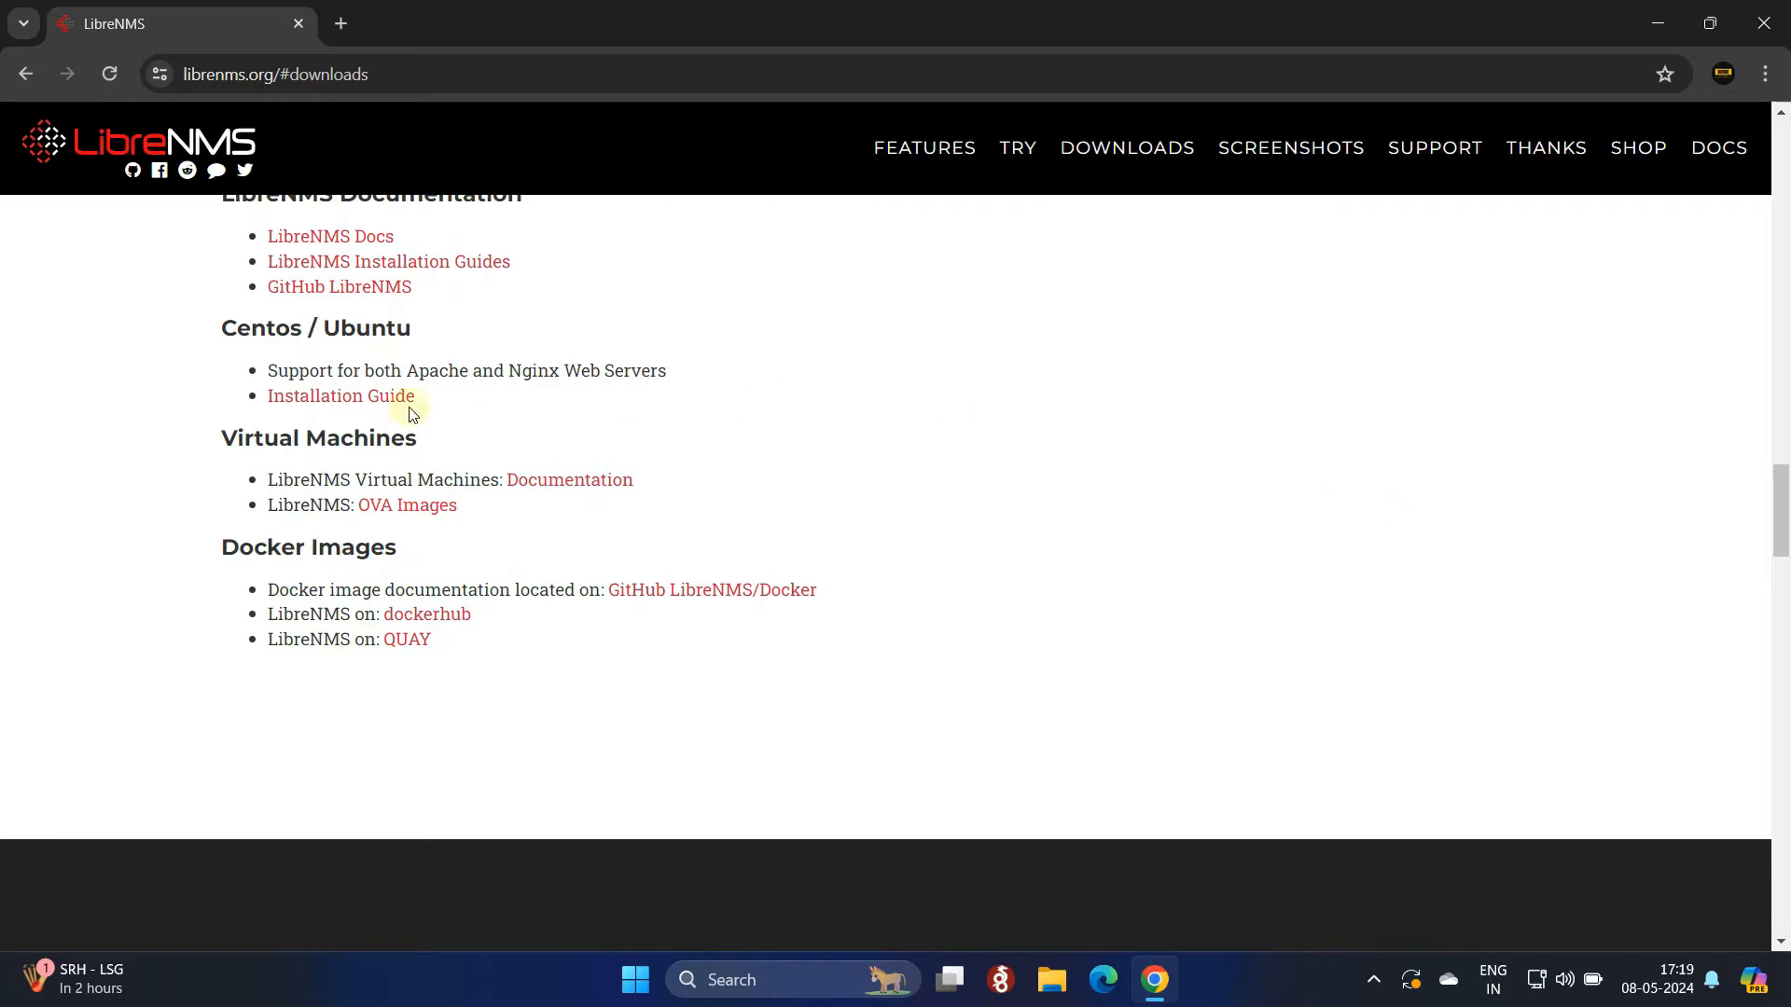
Step: Highlight the Virtual Machines heading with its OVA Images link, then clear the highlight
left_click_drag(222, 439, 446, 453)
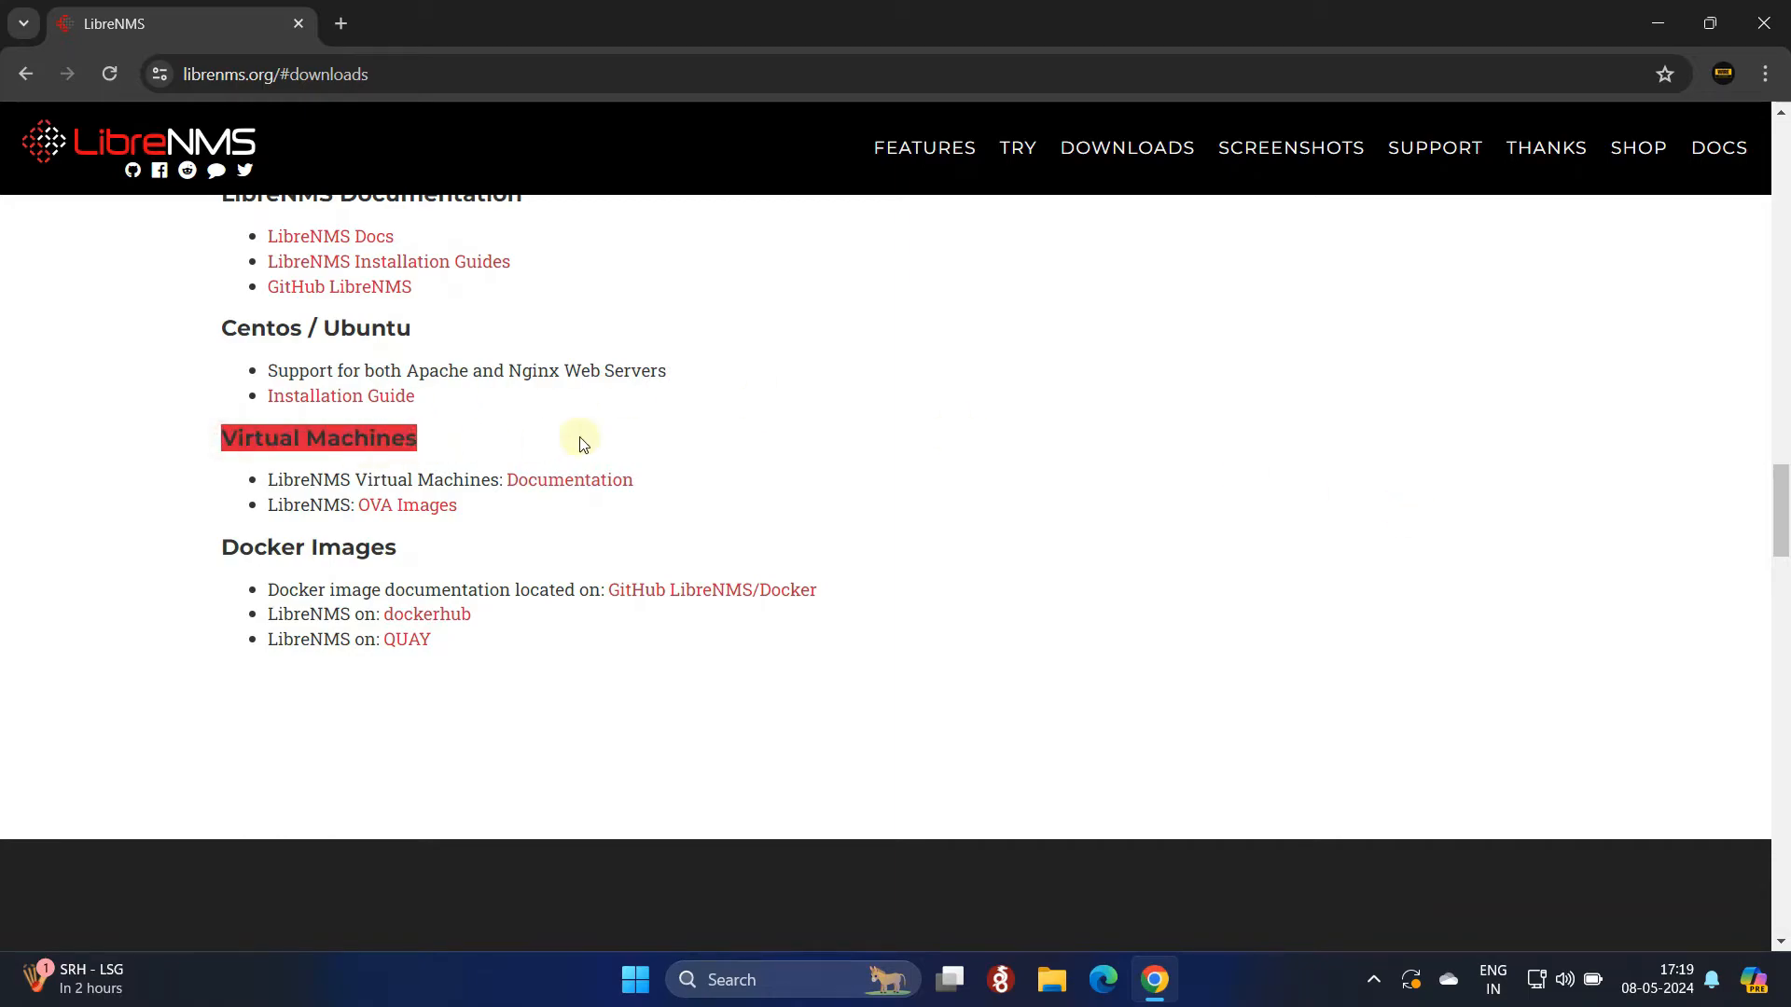
left_click(681, 428)
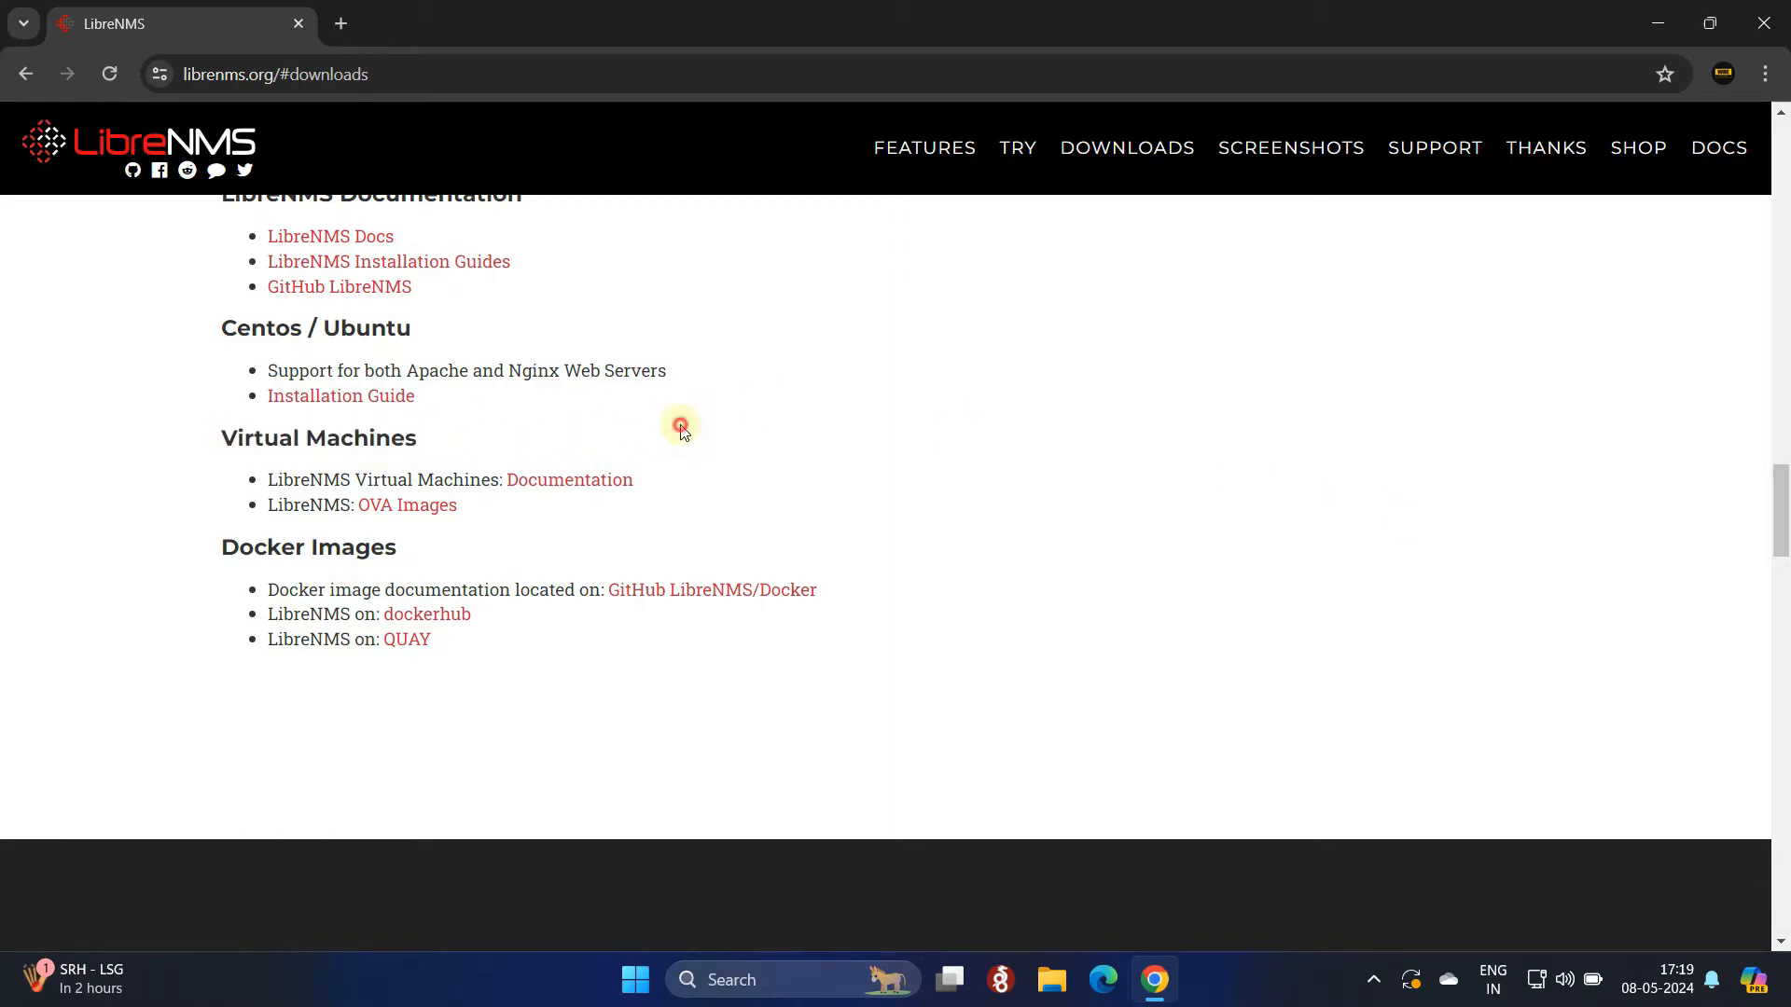
Step: Download librenms-ubuntu-22.04-amd64-virtualbox.ova from the v23.11.0 release assets and check its progress
left_click(399, 509)
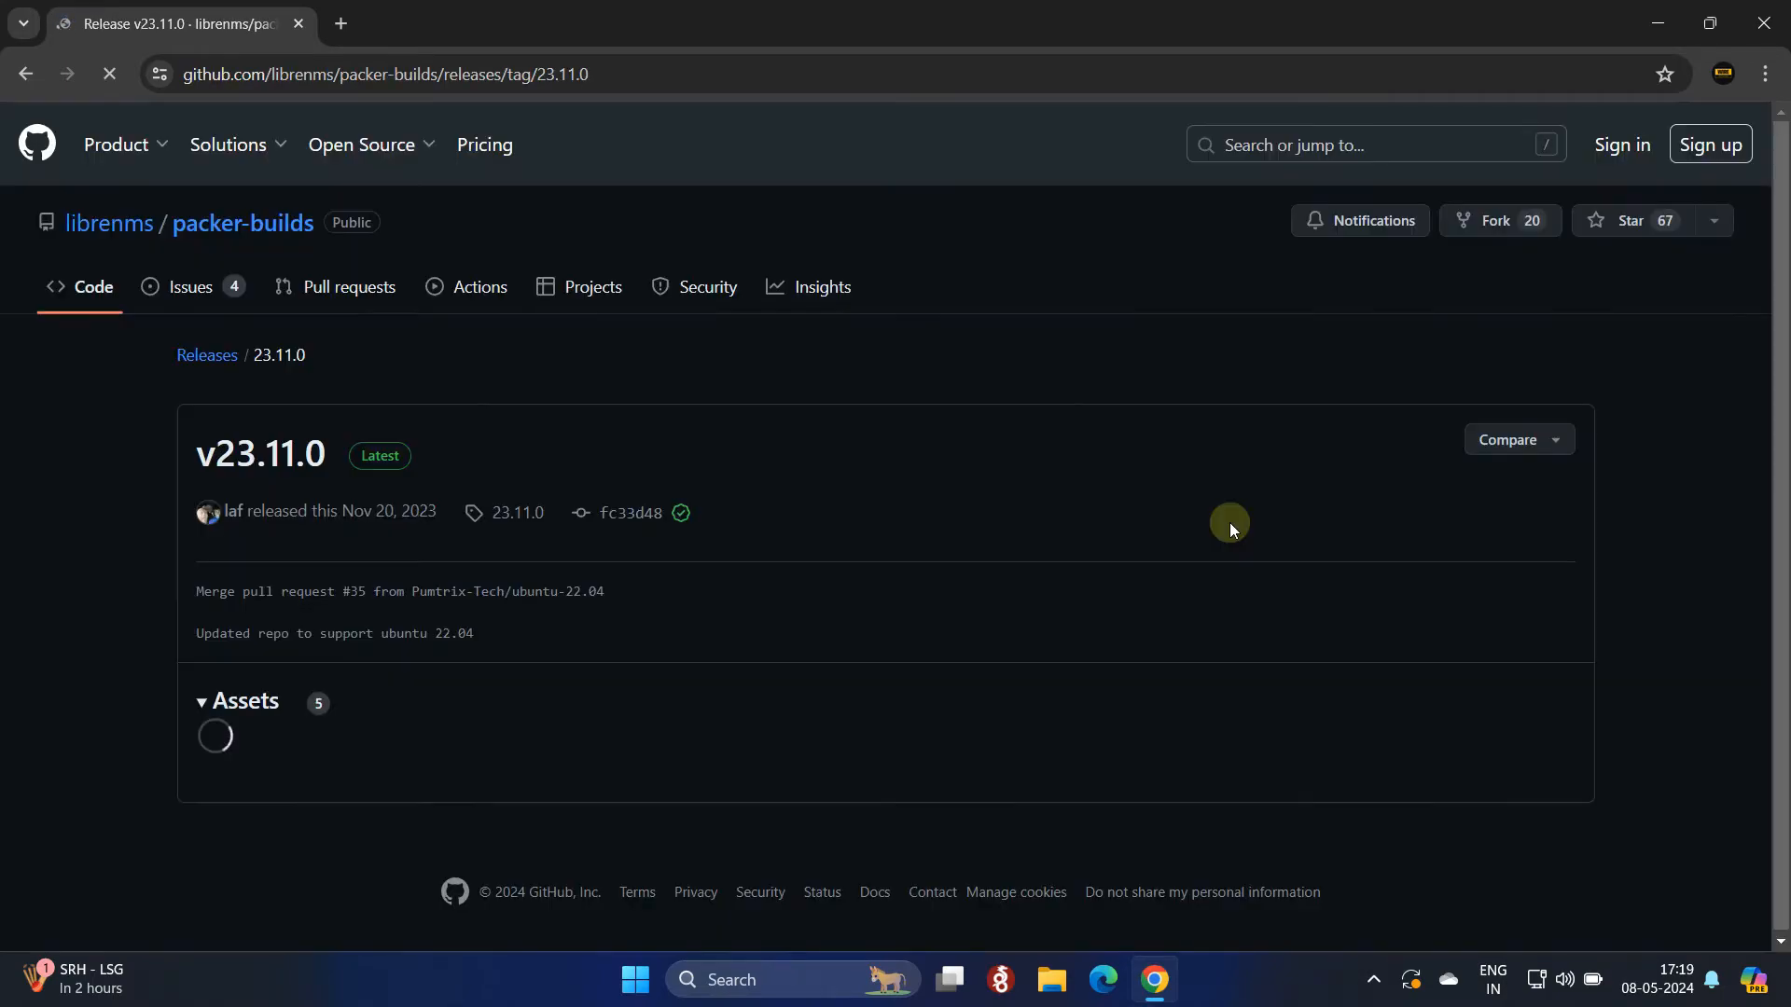
scroll(1229, 522, "down", 2)
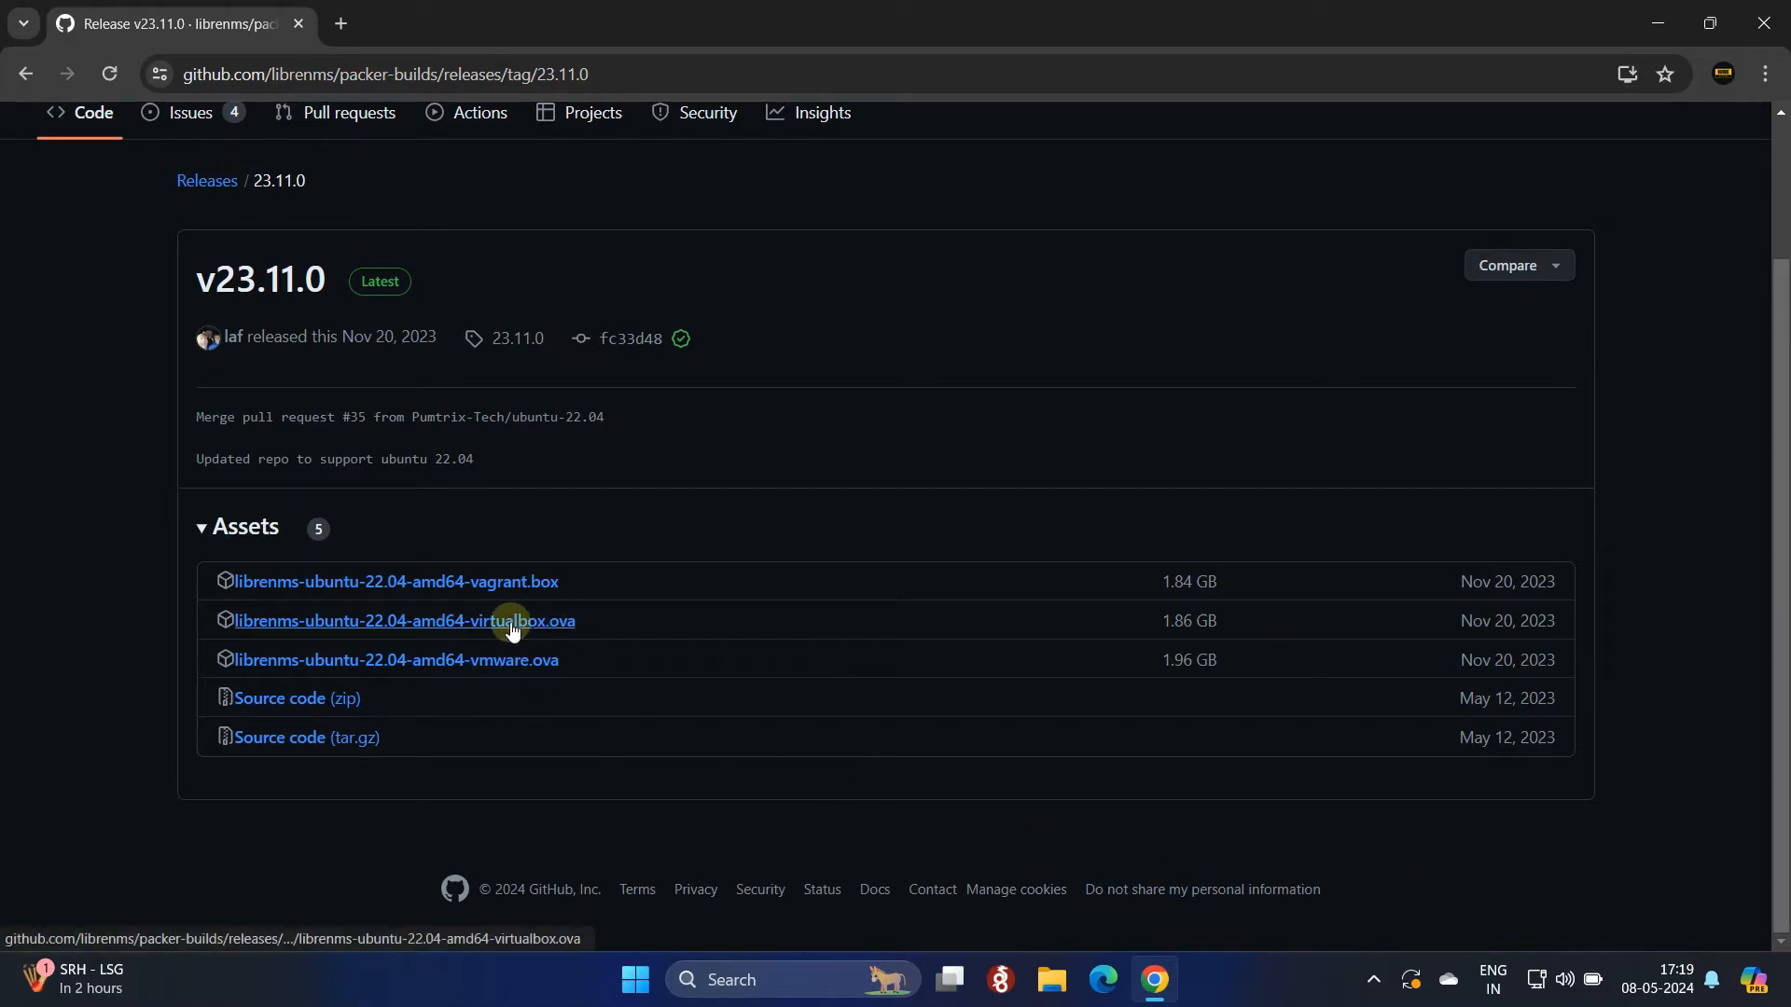
left_click(571, 627)
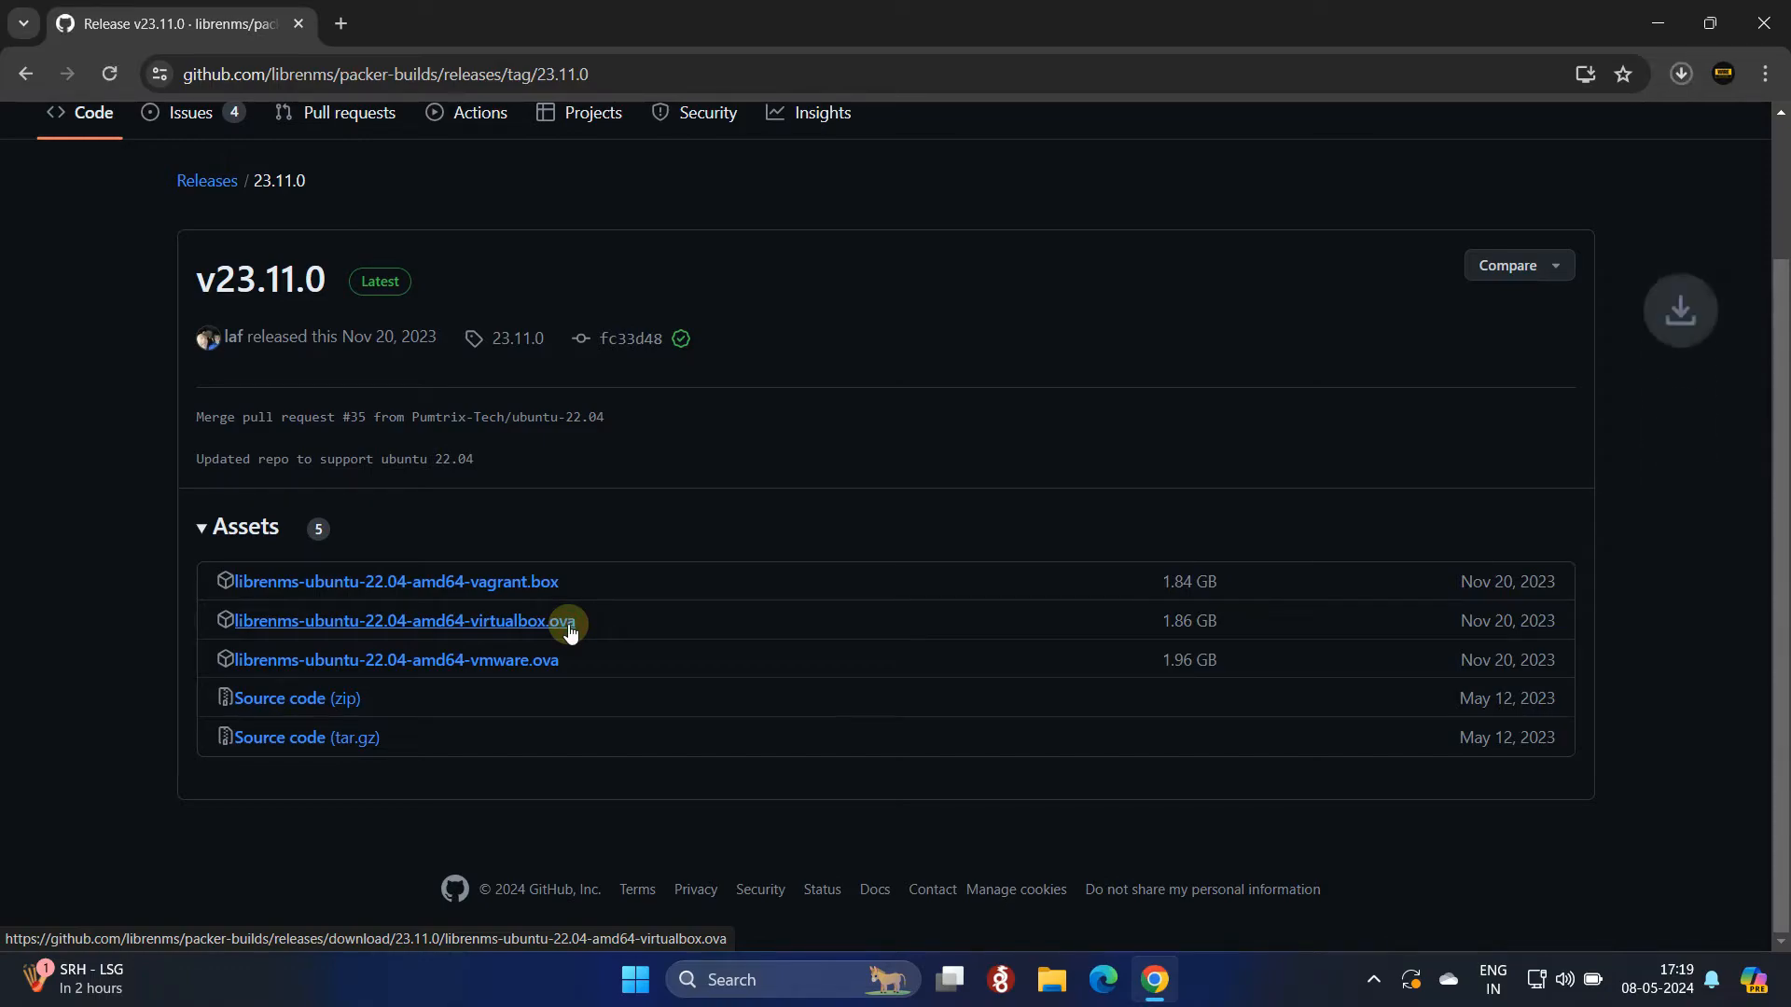
left_click(1681, 75)
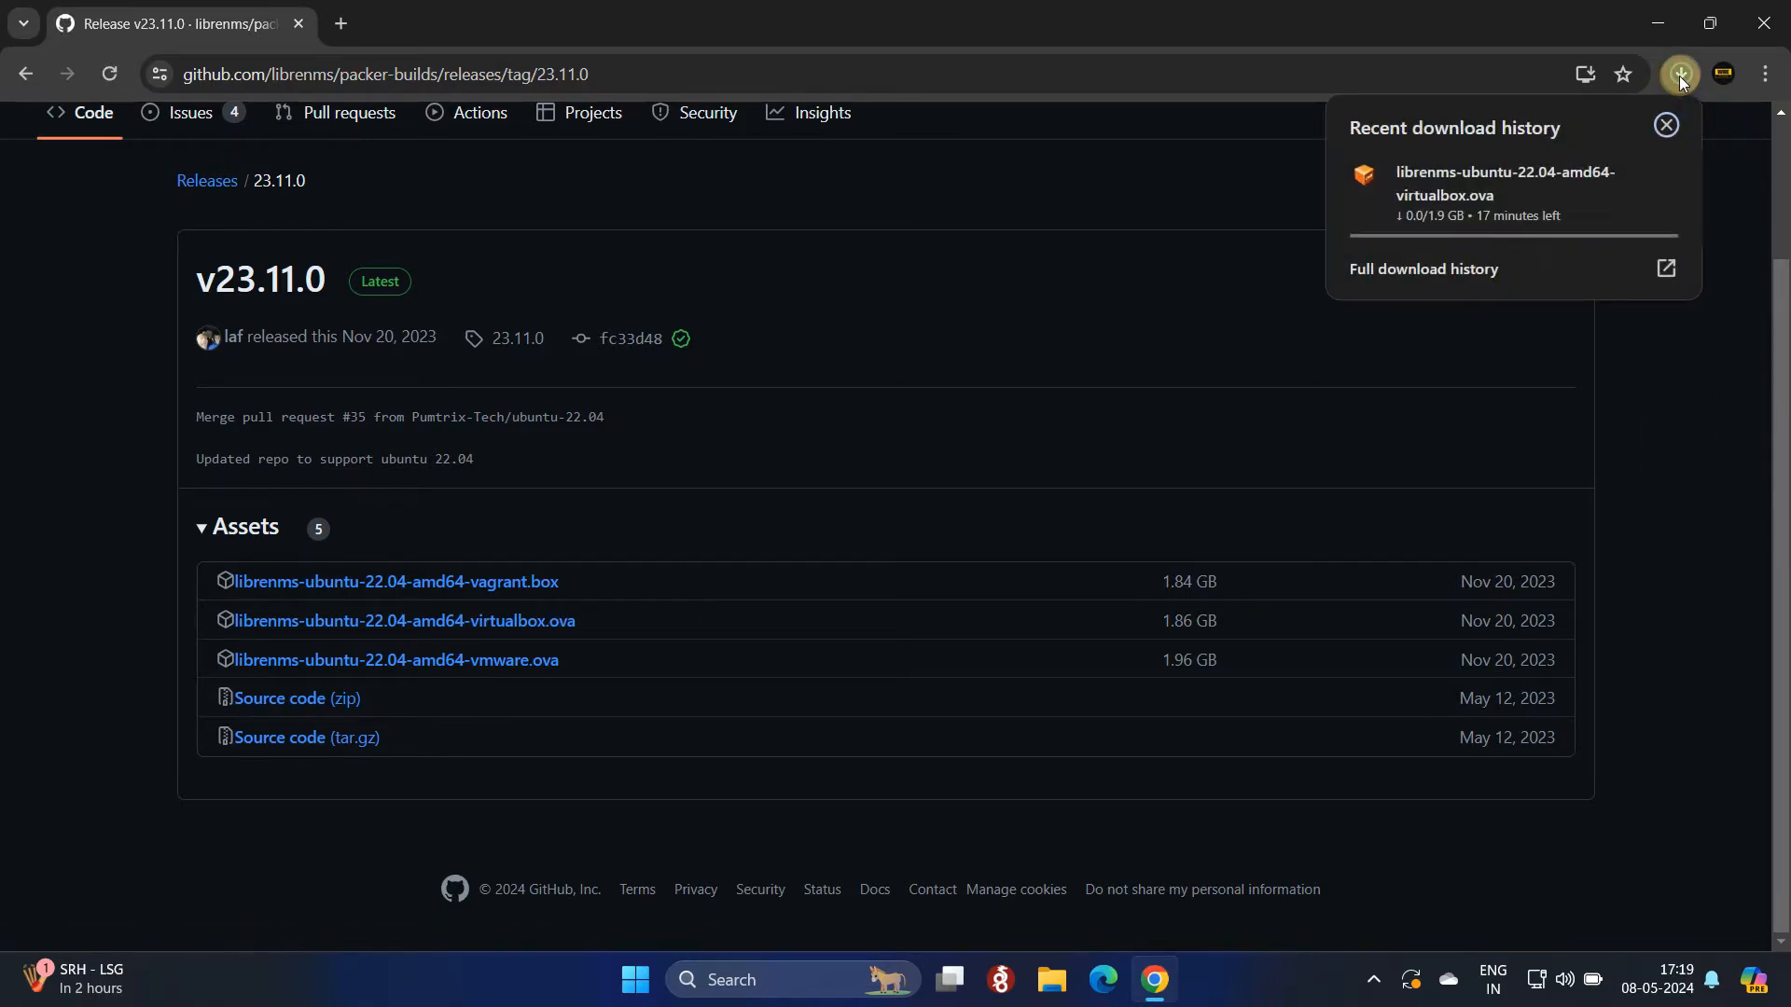
left_click(1686, 404)
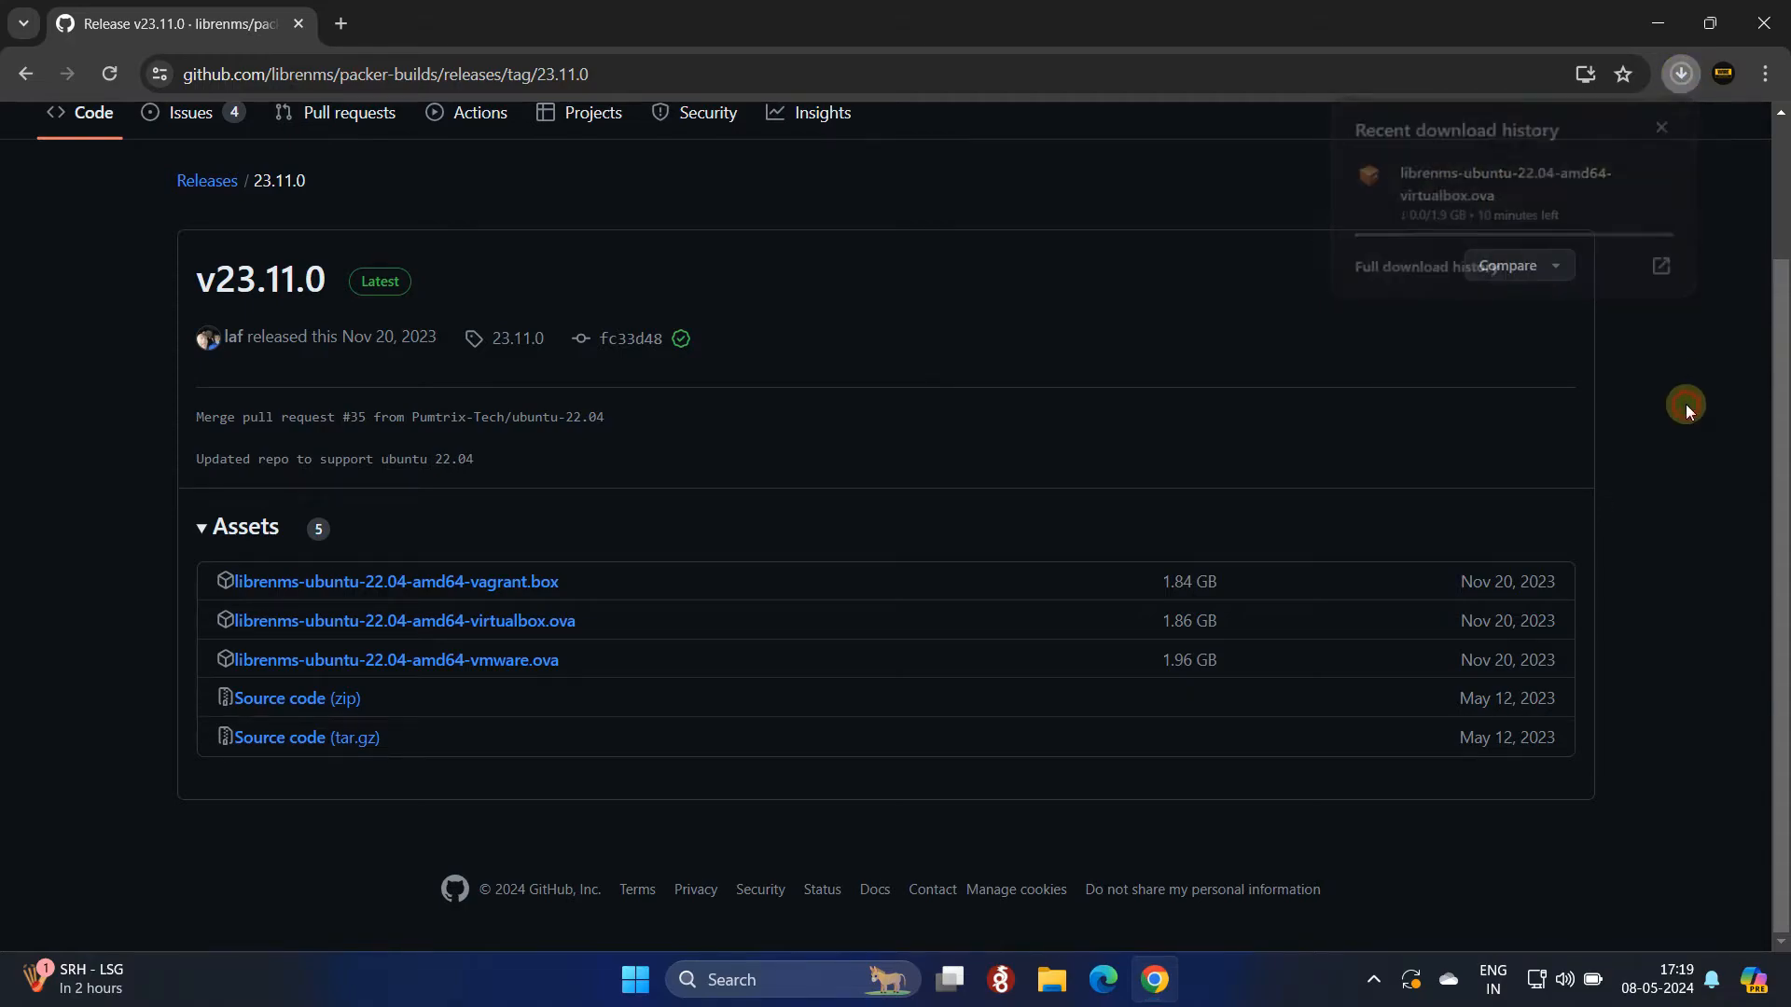
left_click(1772, 79)
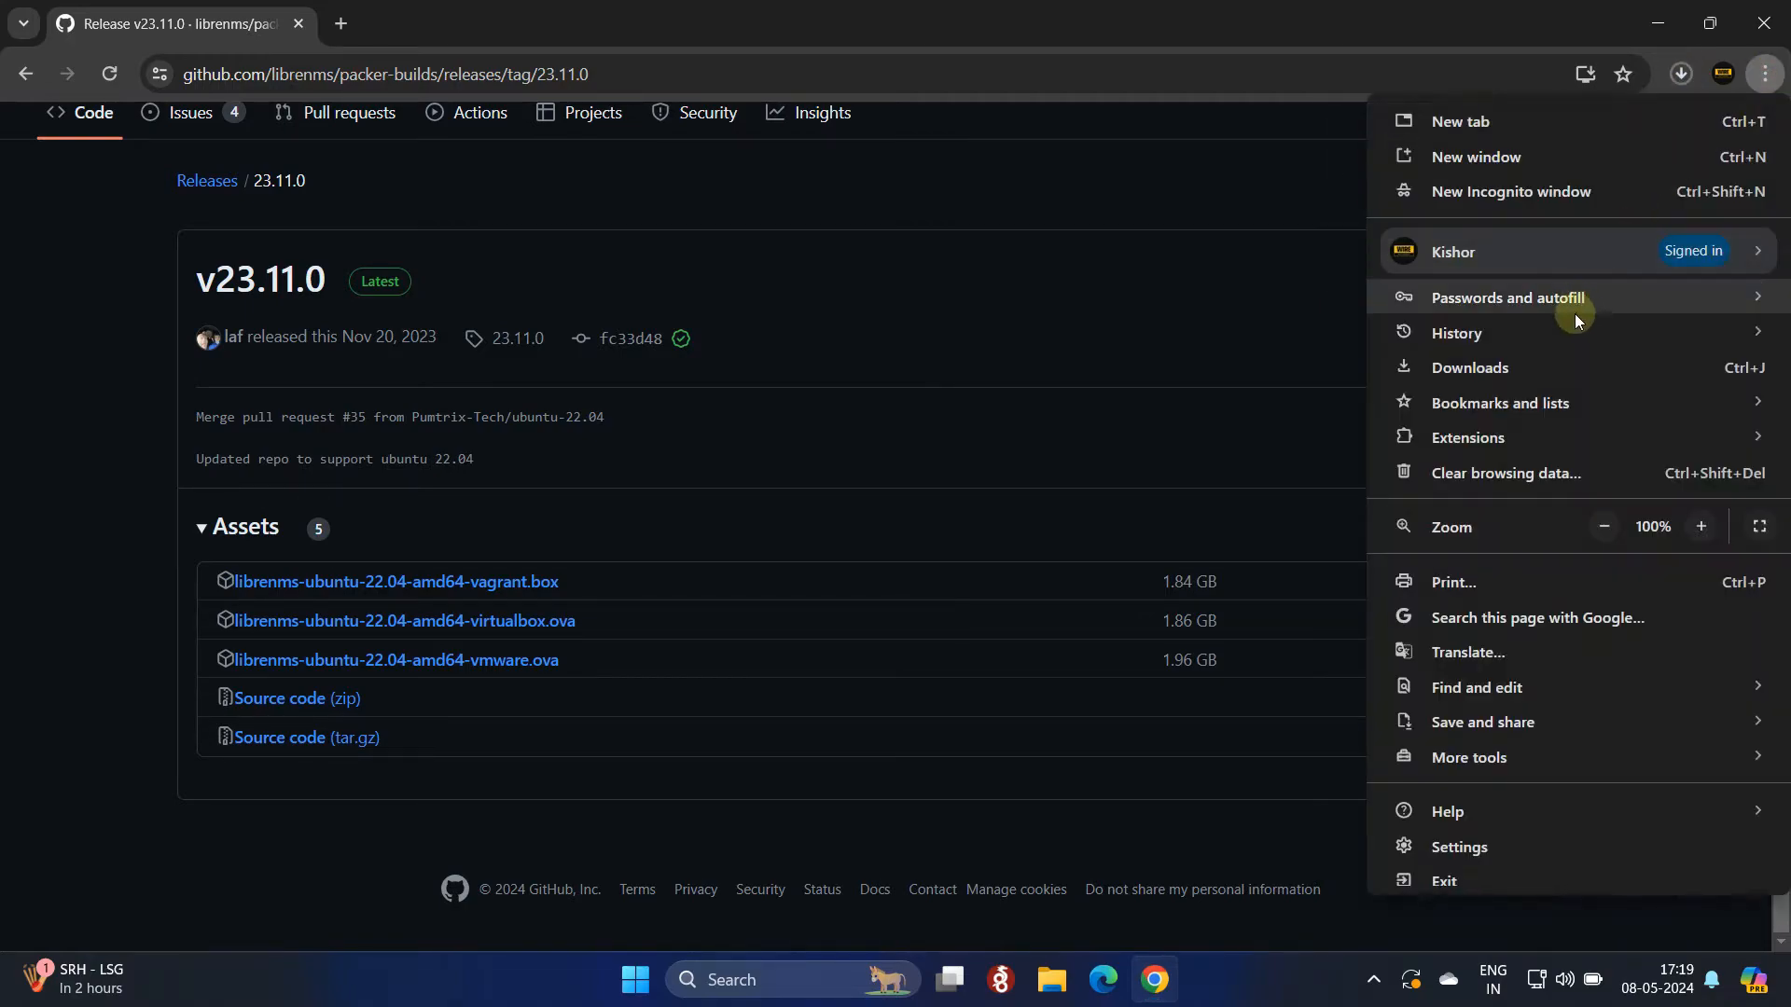
Step: Let the 1.9 GB OVA download finish on the Downloads page, then minimize Chrome
left_click(1549, 366)
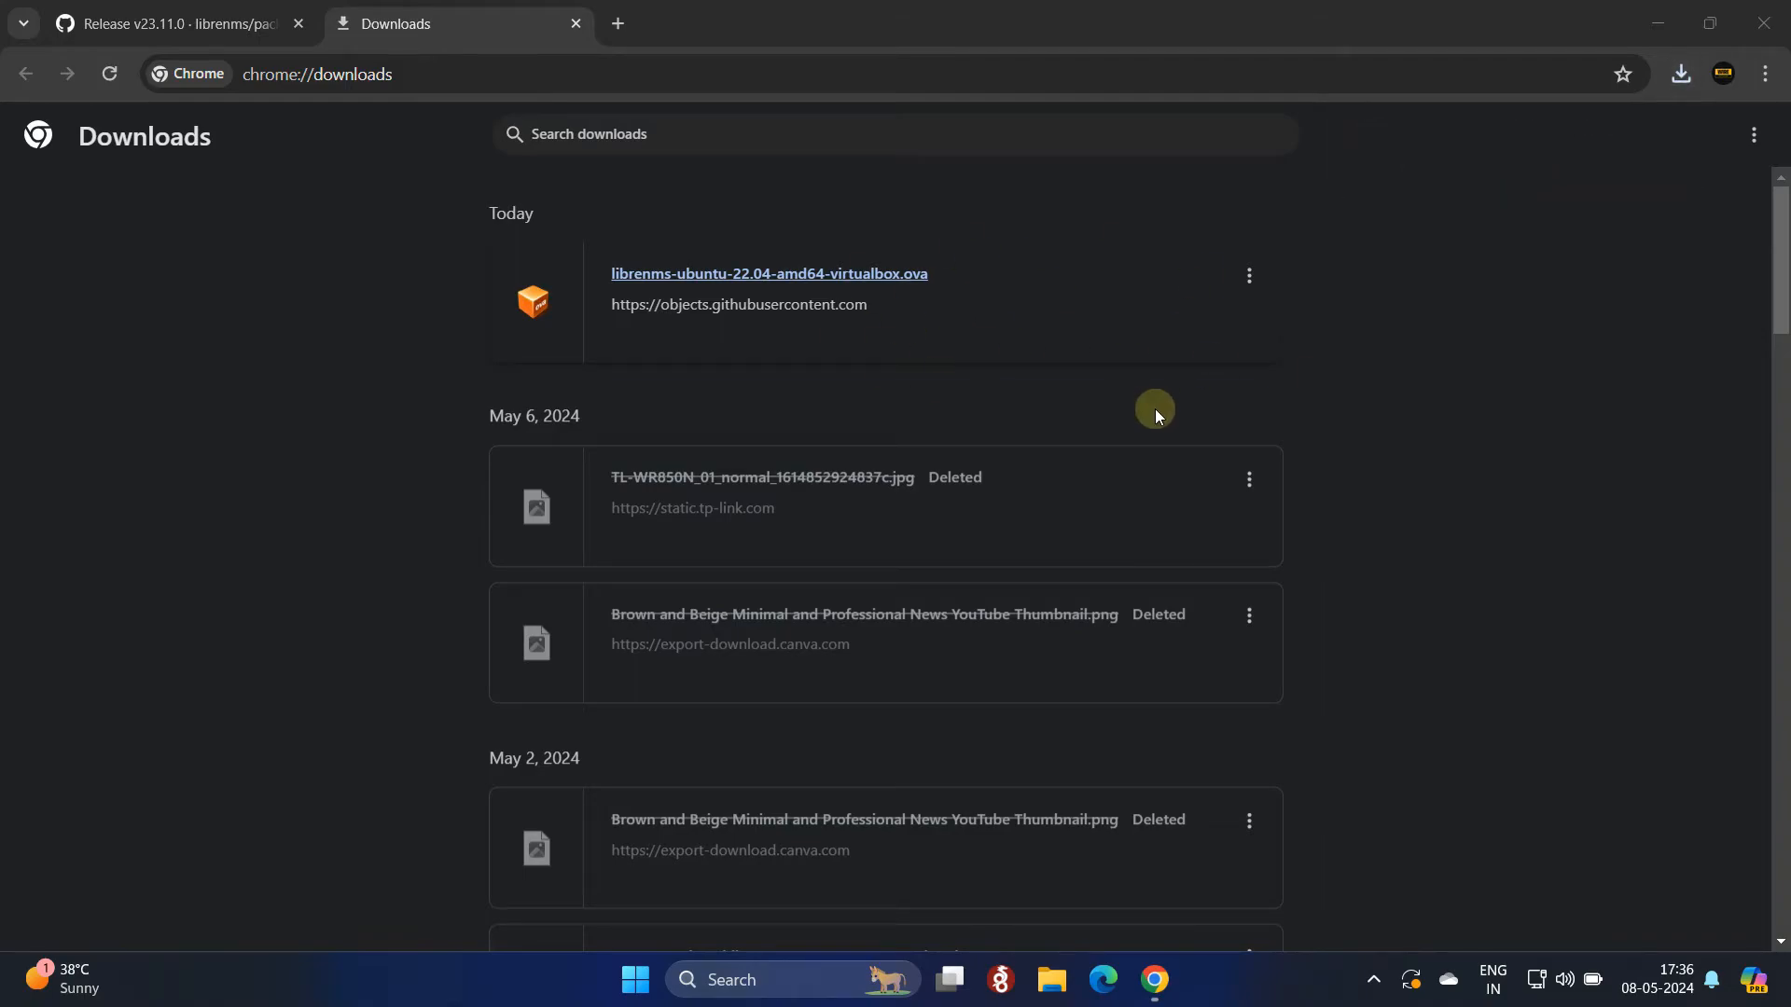
left_click(1669, 32)
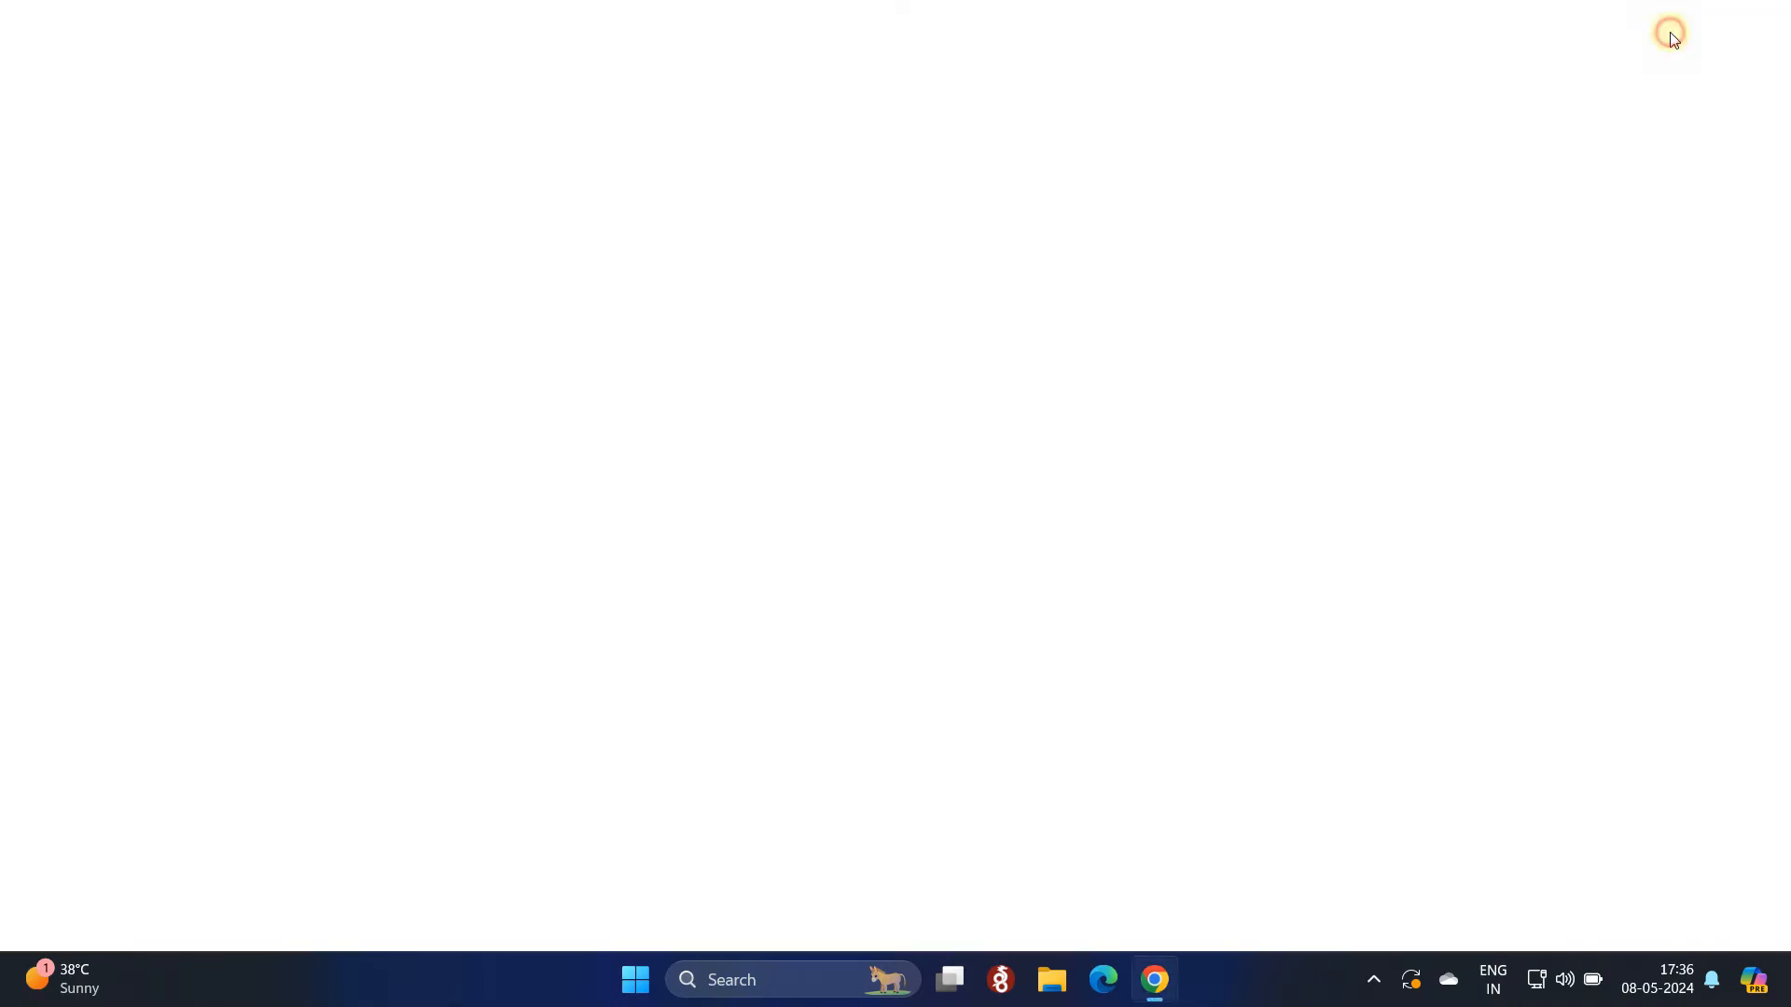
Step: Refresh the desktop and launch VirtualBox Manager
right_click(844, 194)
left_click(922, 295)
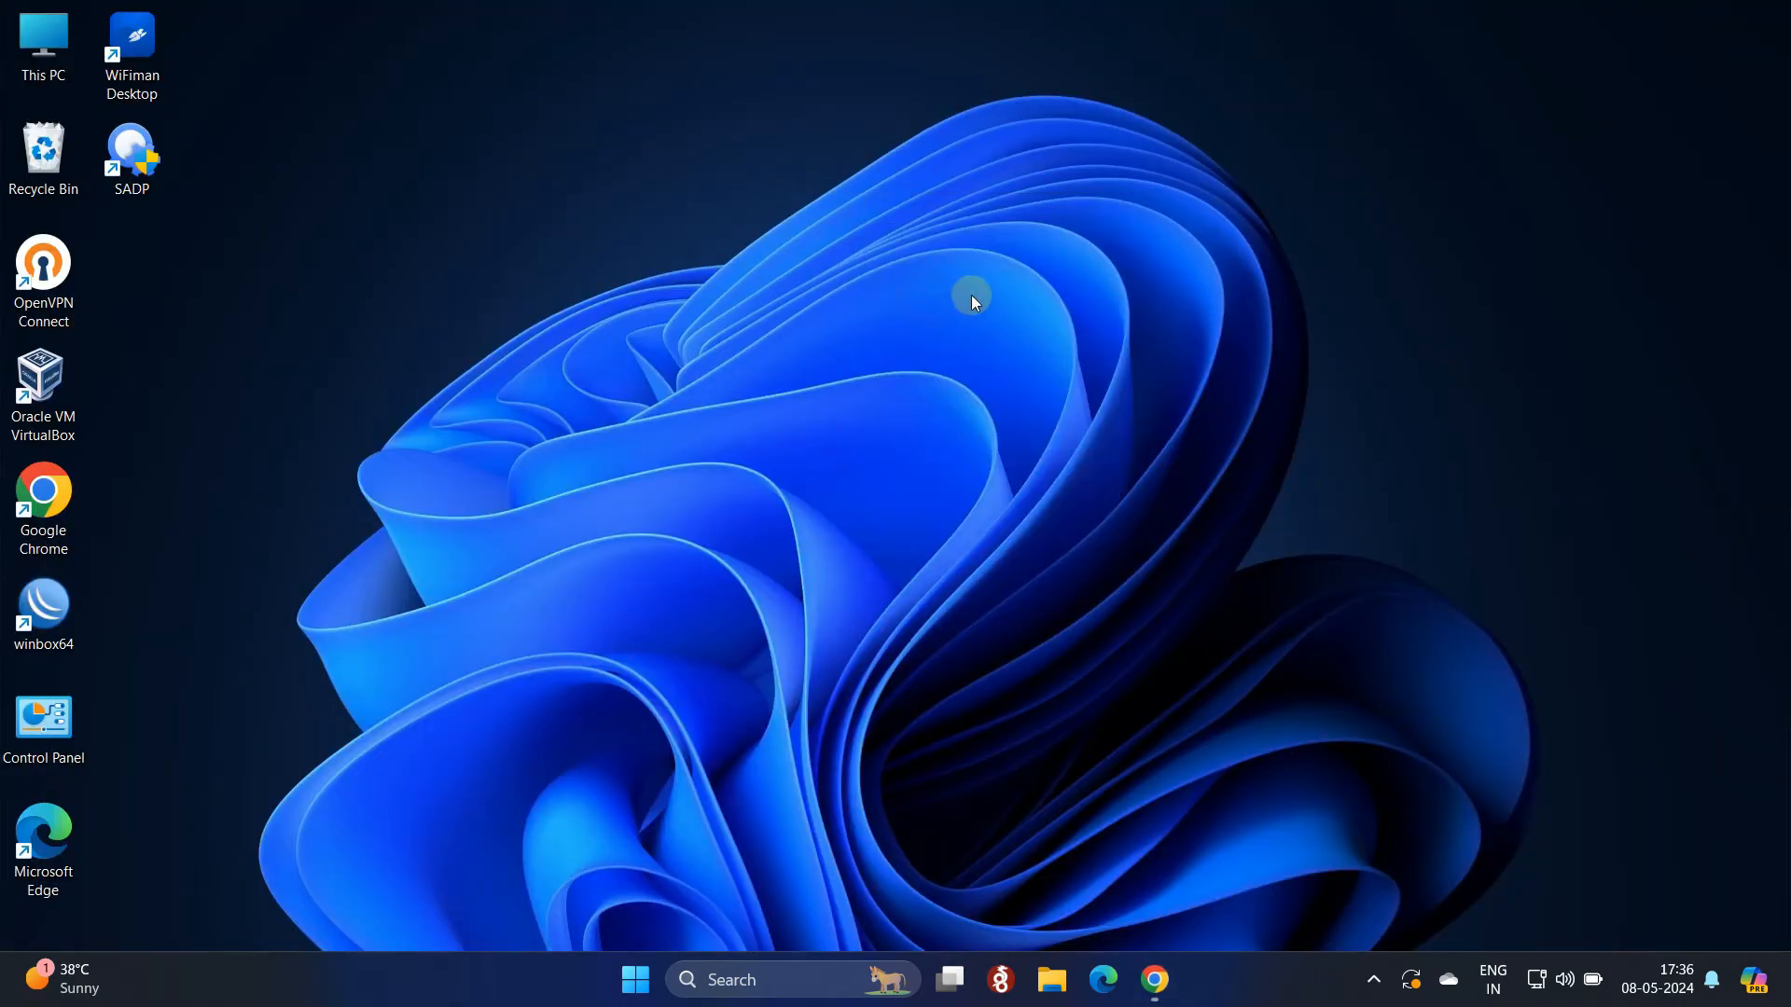
double_click(65, 384)
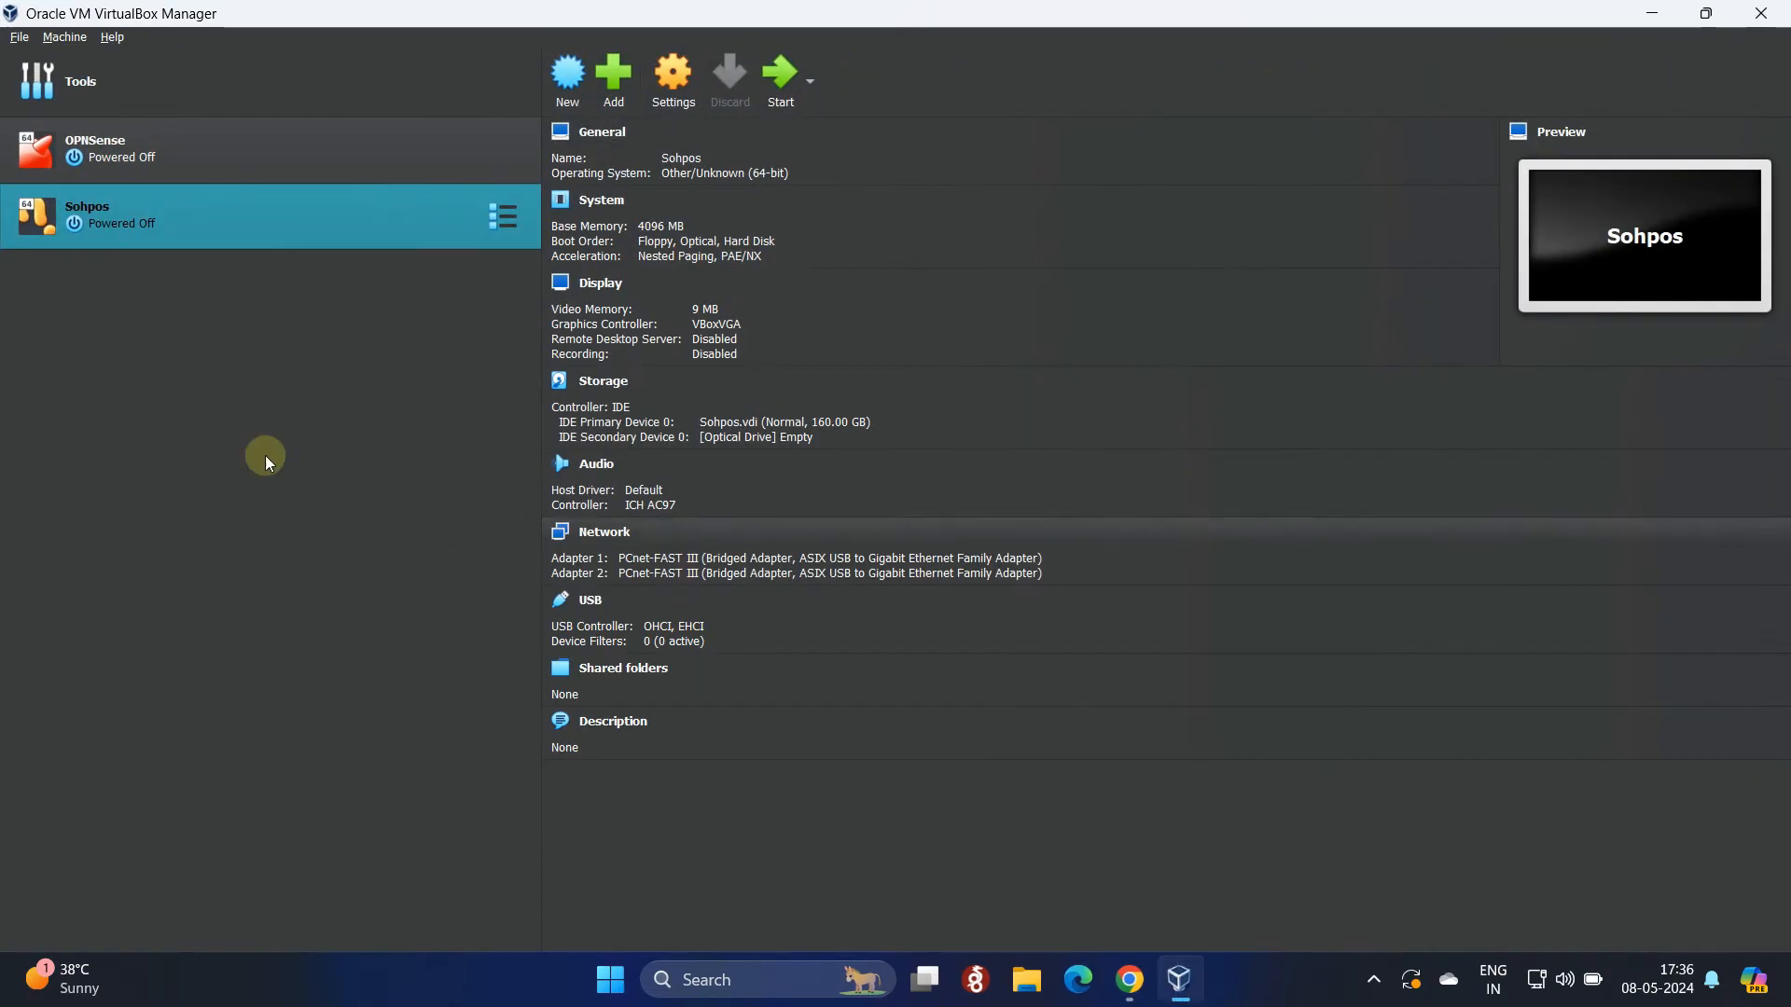
left_click(163, 439)
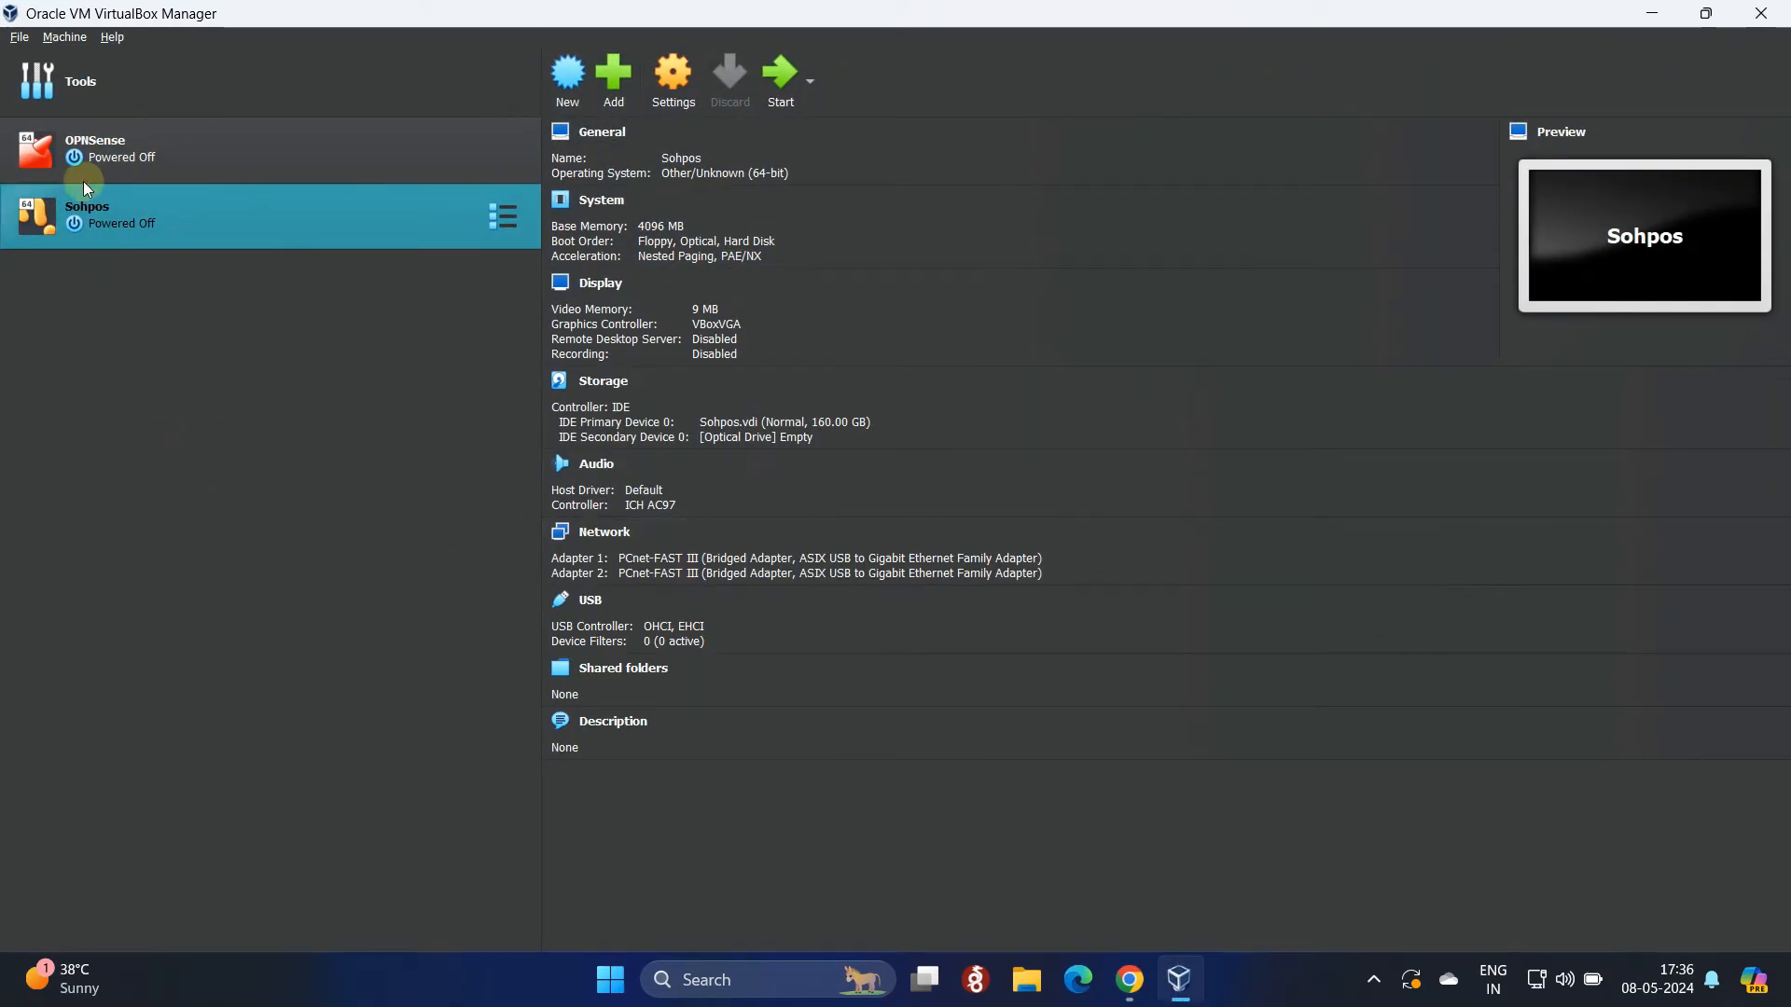
Step: Start Import Appliance and choose the downloaded librenms OVA from the Downloads folder
left_click(22, 38)
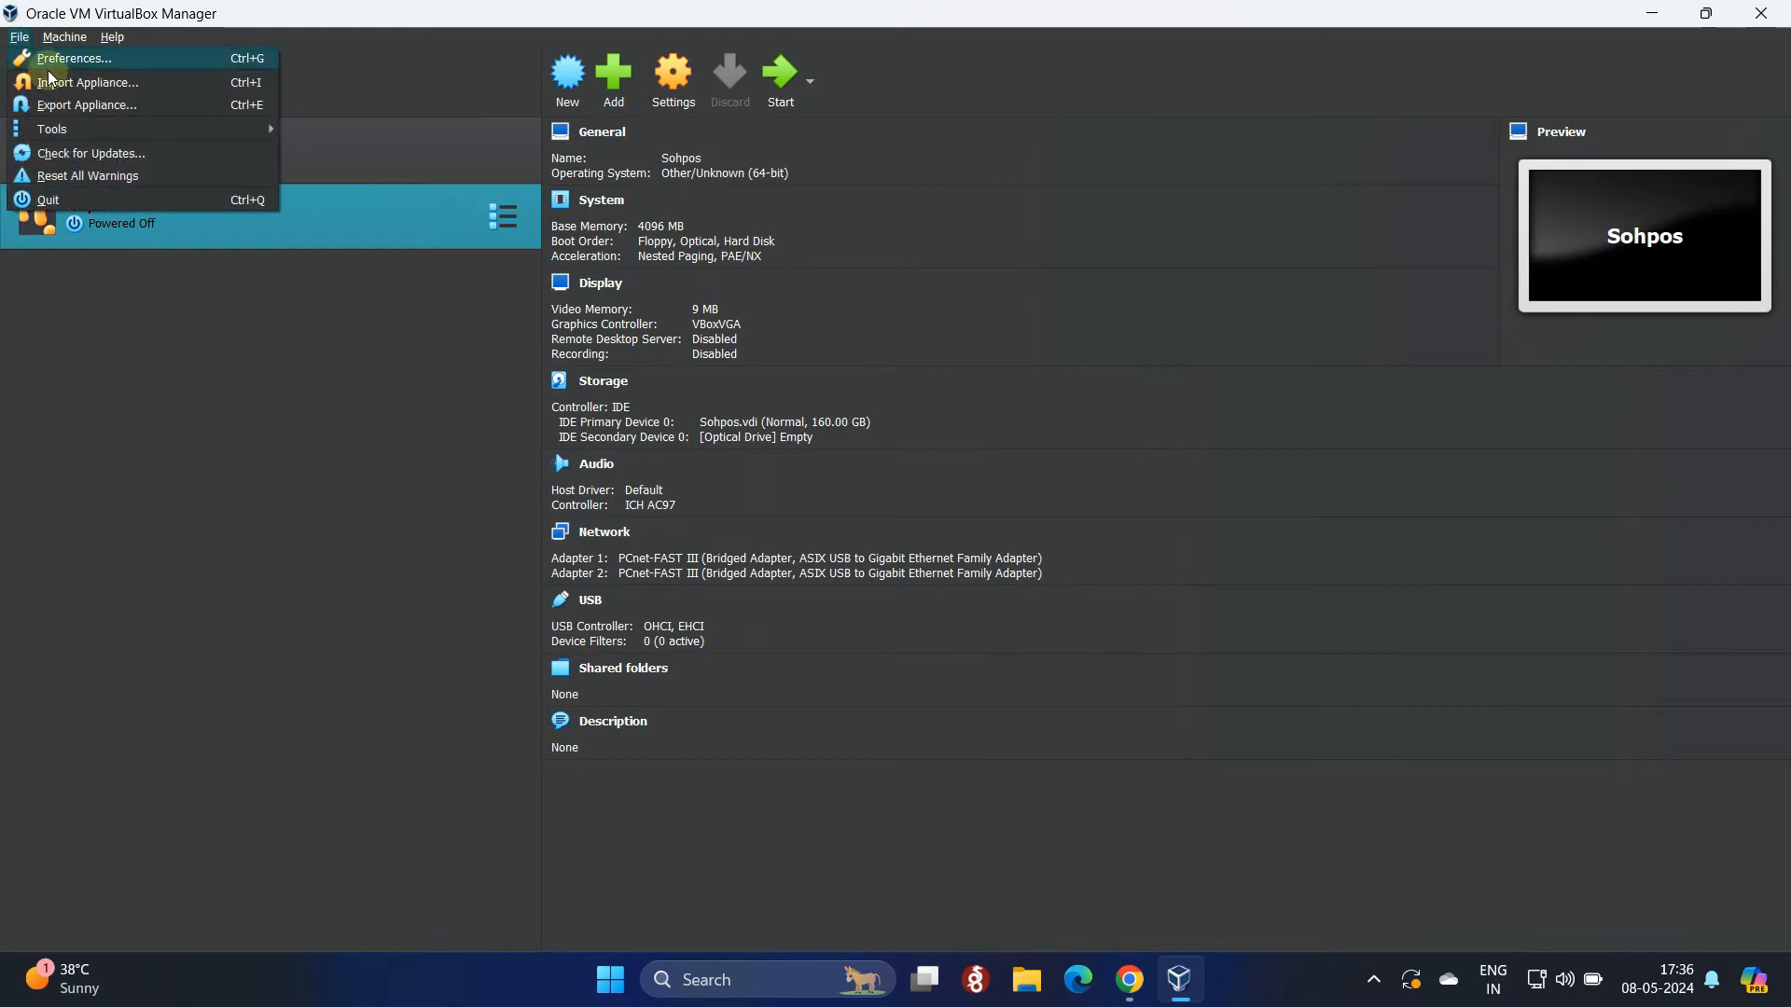
left_click(122, 91)
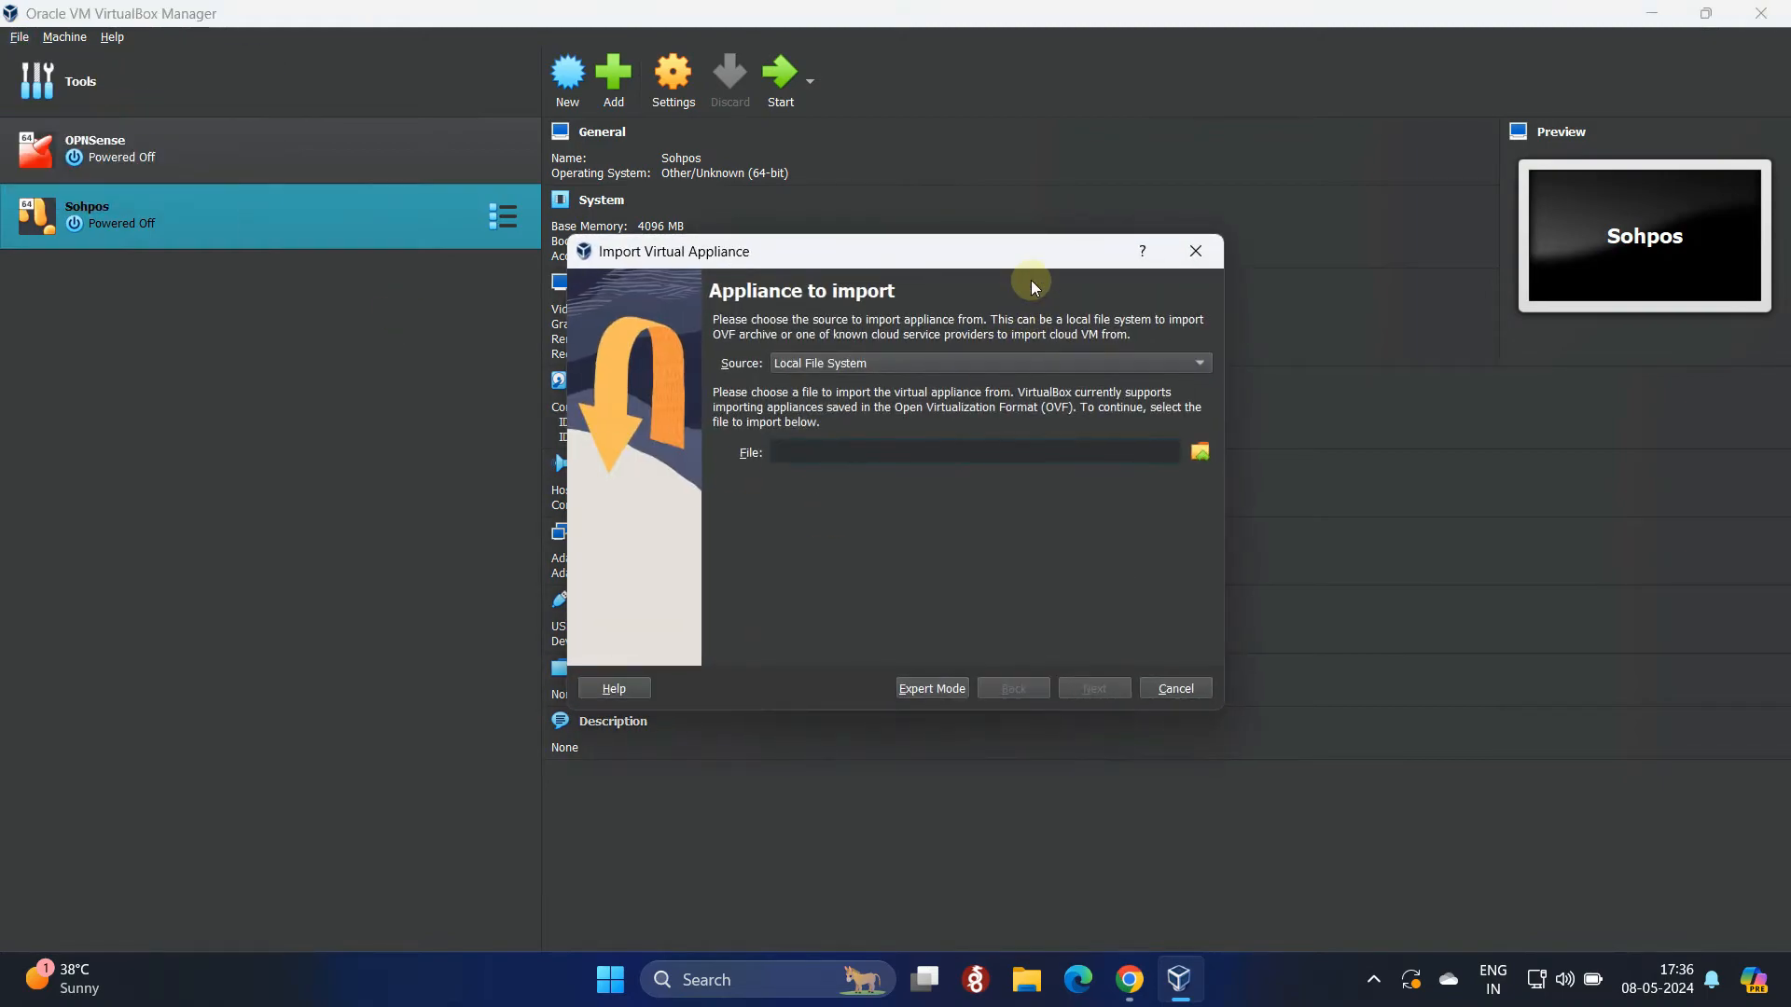
left_click_drag(1031, 254, 1053, 222)
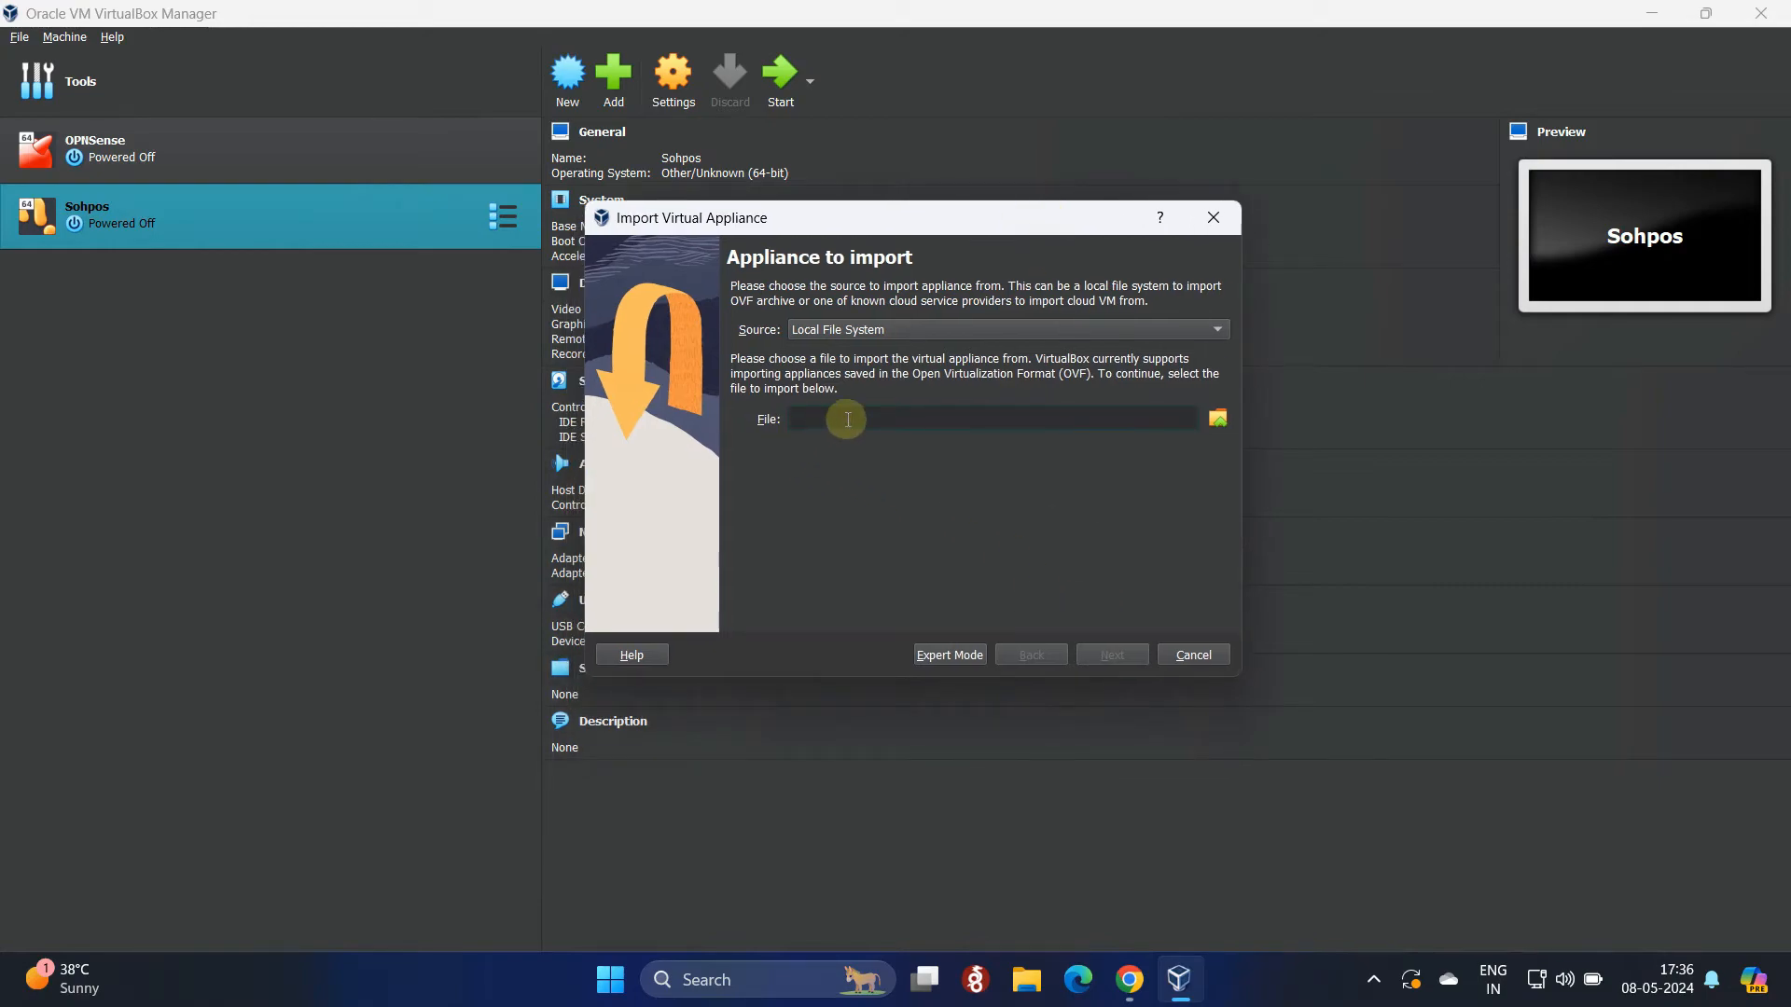
left_click(1222, 422)
left_click_drag(1028, 250, 1259, 189)
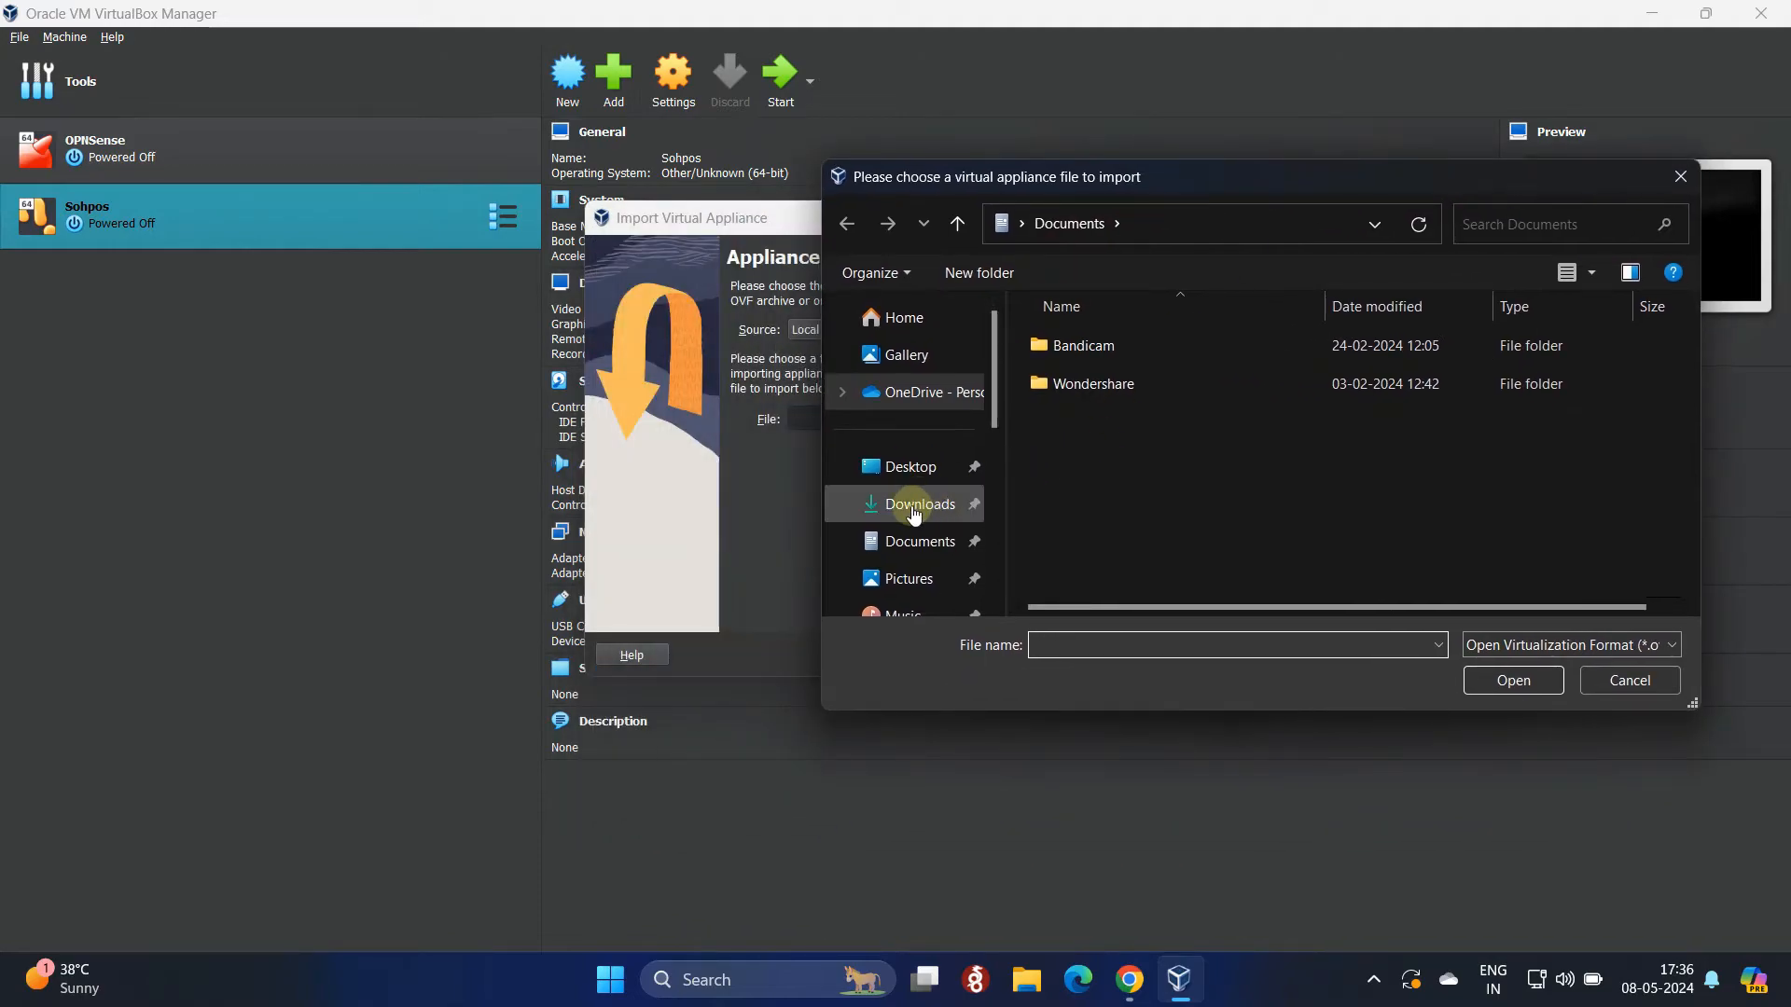
left_click(914, 508)
left_click(1197, 373)
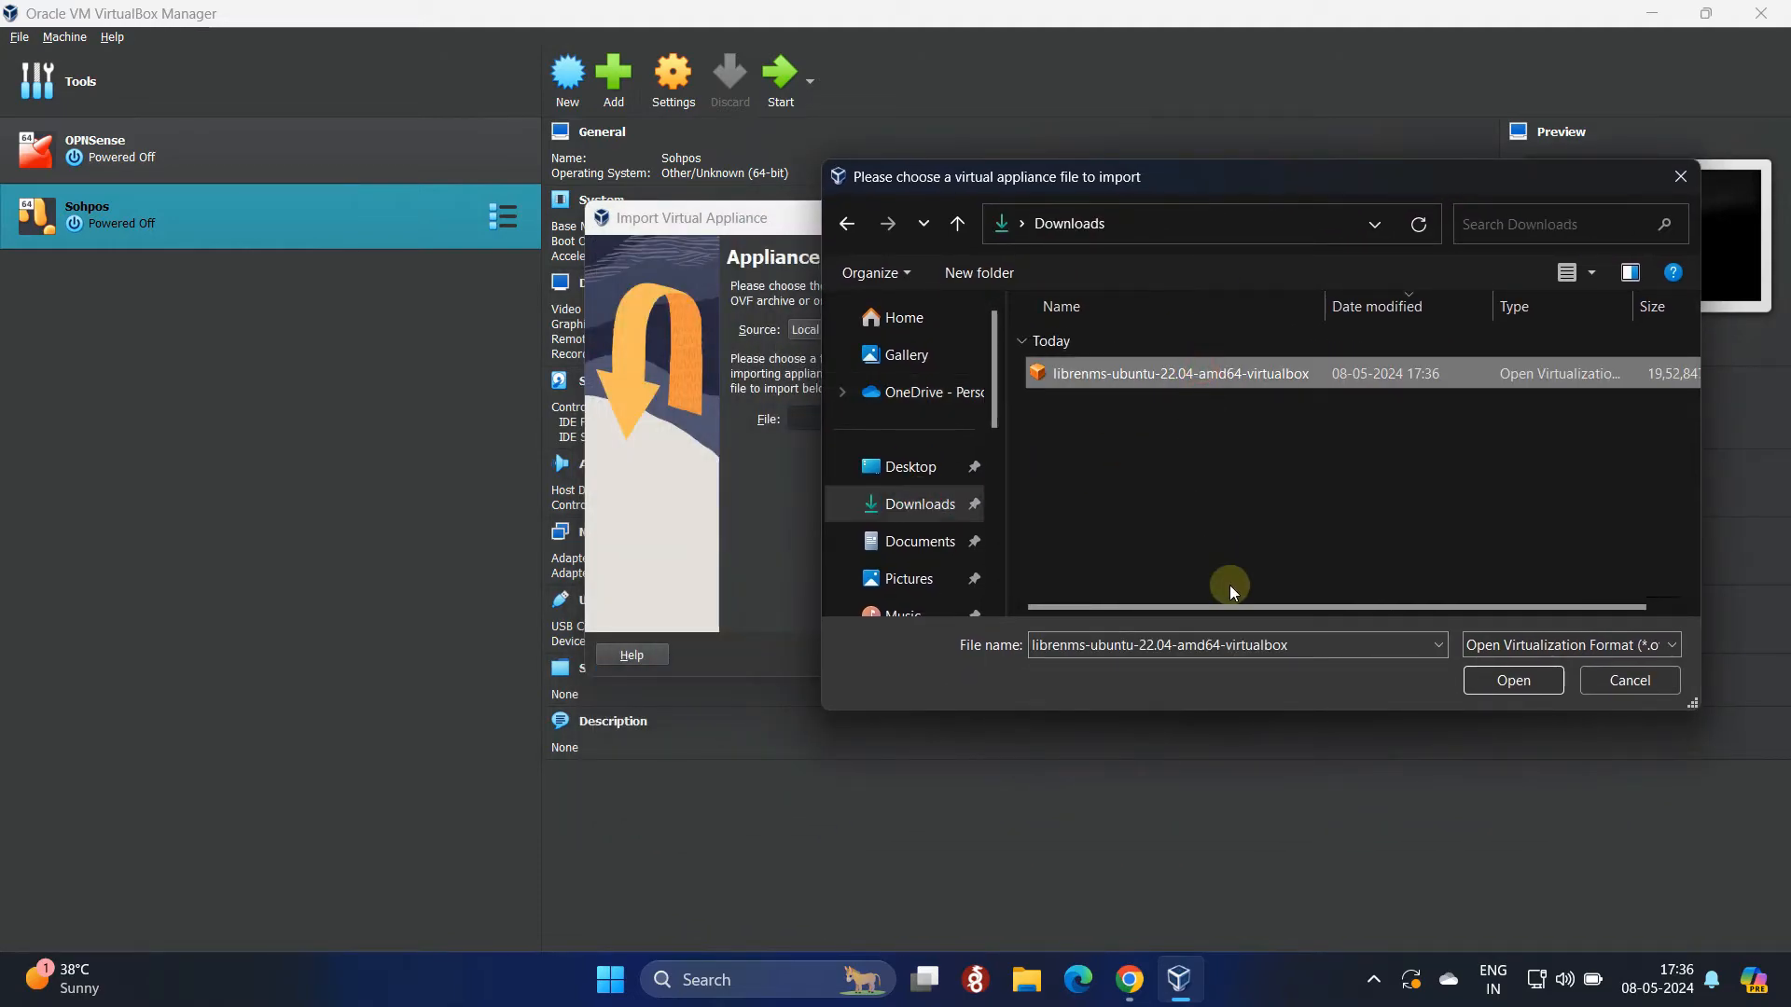
left_click(1511, 680)
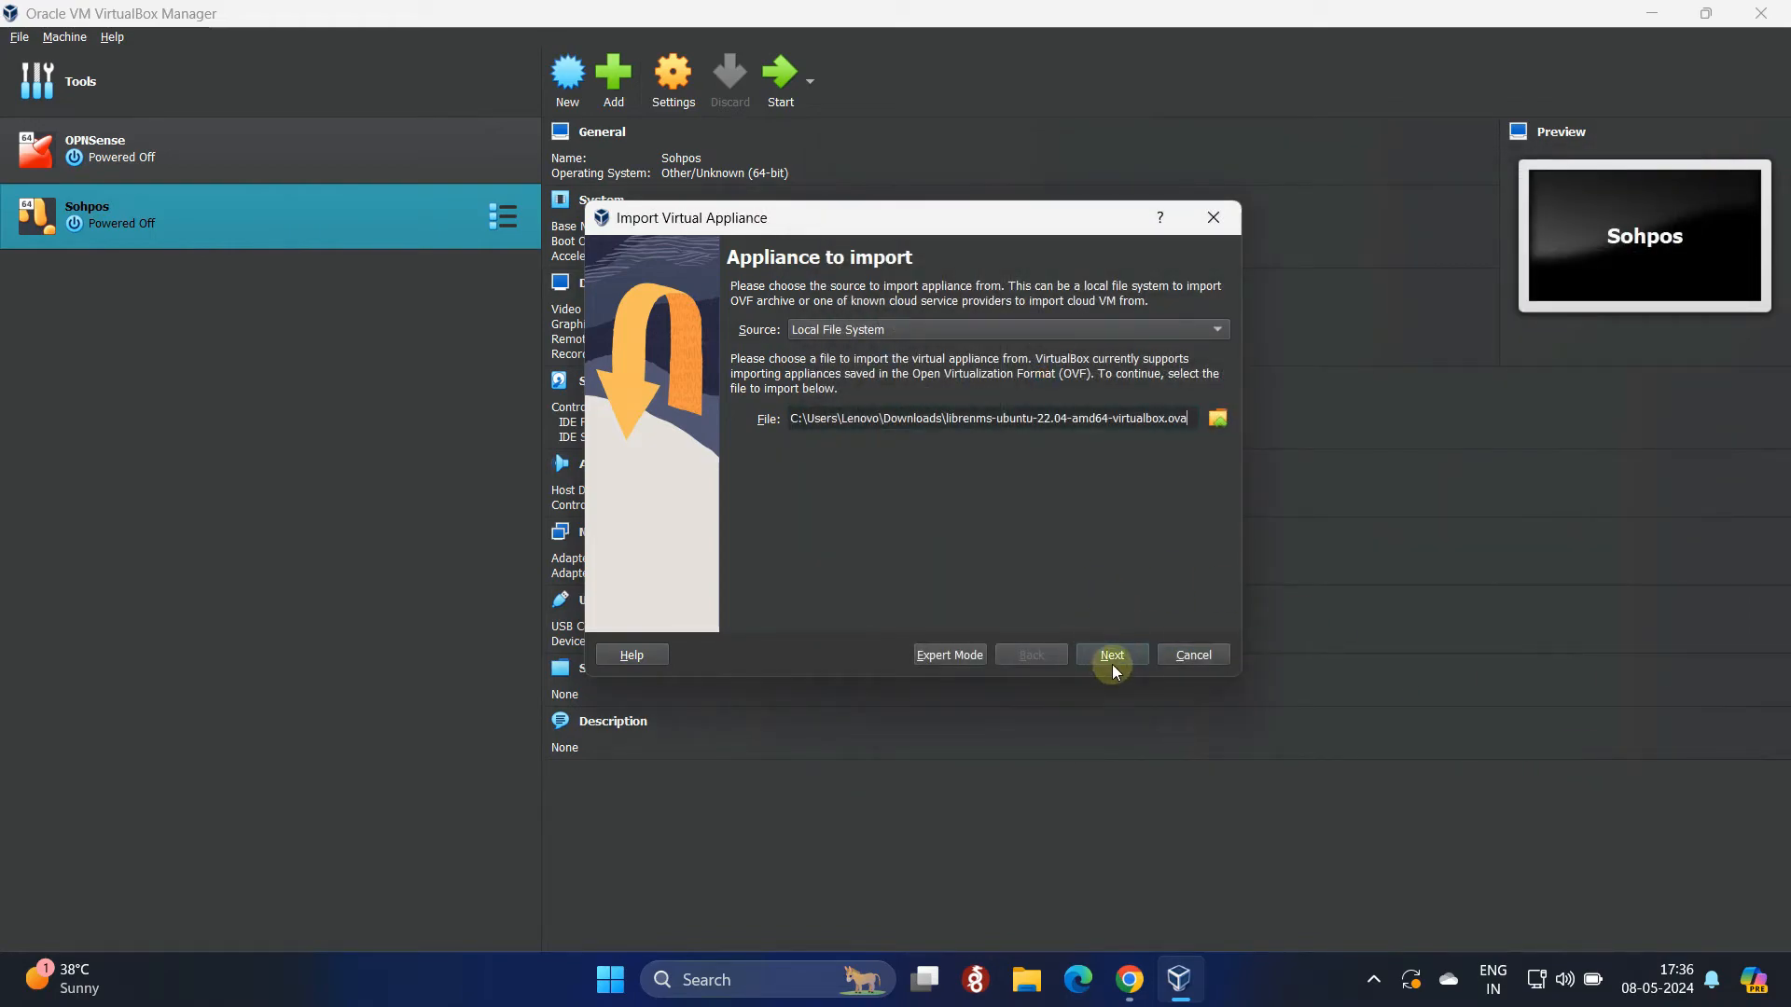
Step: In Appliance settings, rename the virtual machine to LiberNMS
left_click(1115, 661)
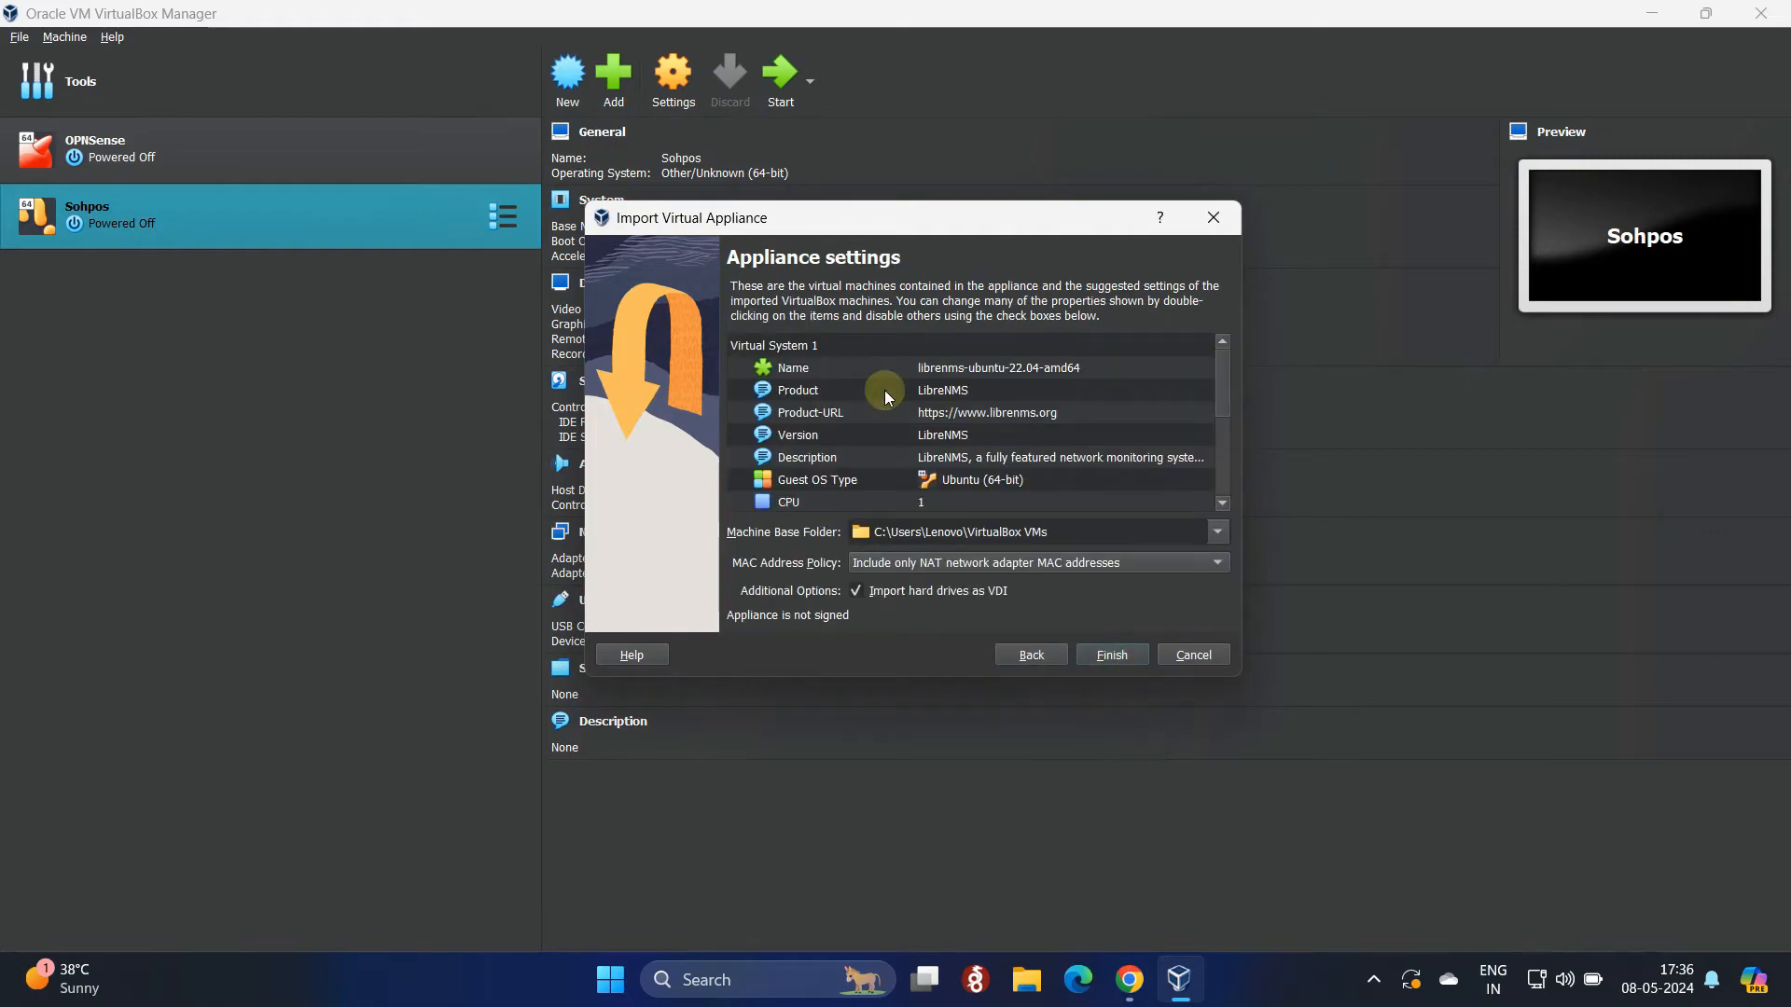
left_click(835, 376)
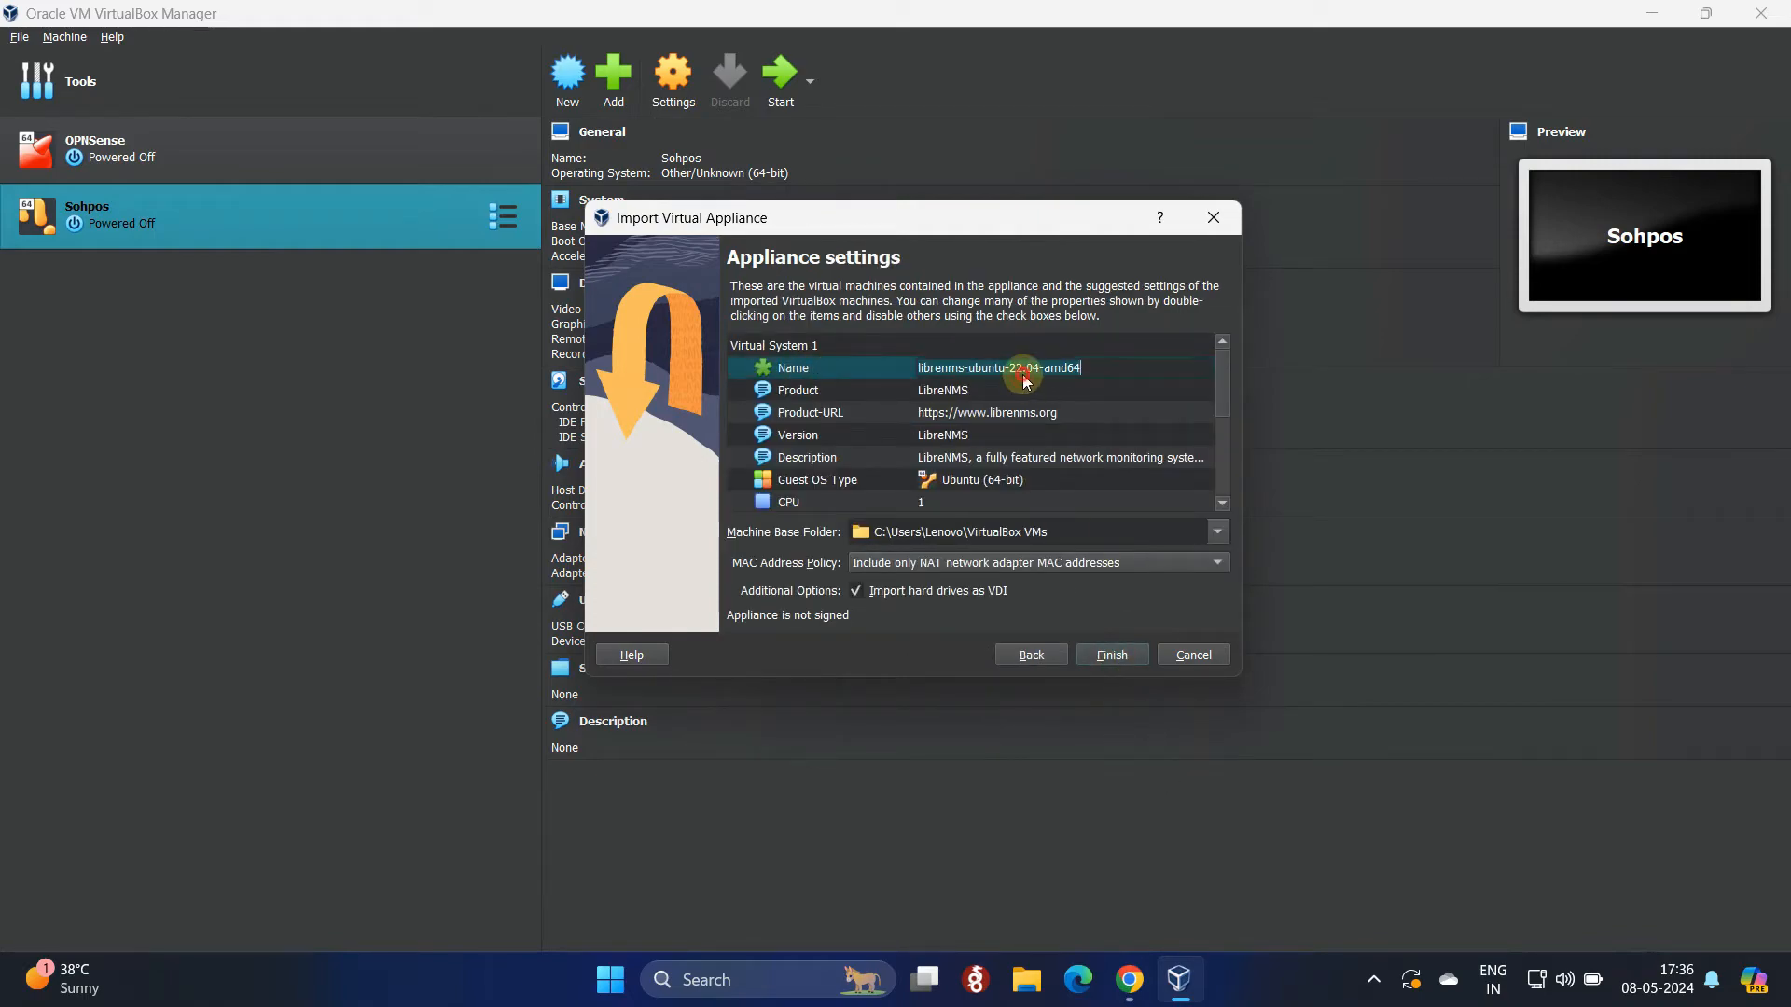
double_click(1157, 378)
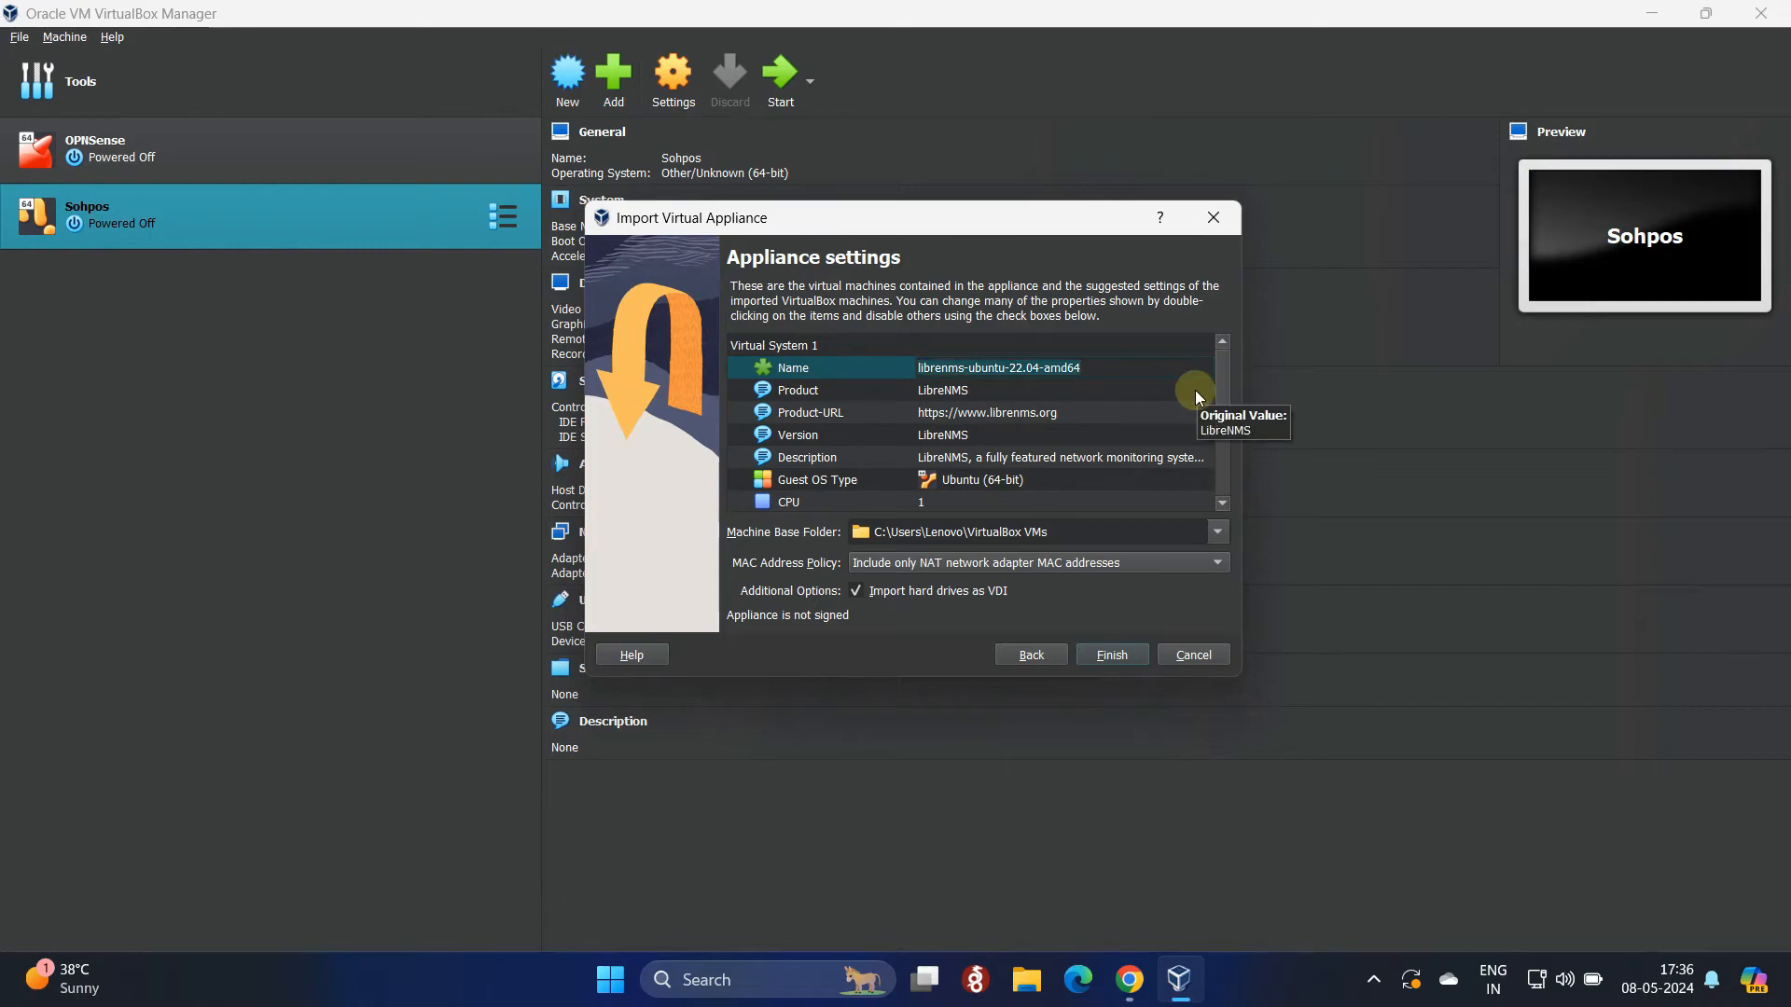
type("LiberN")
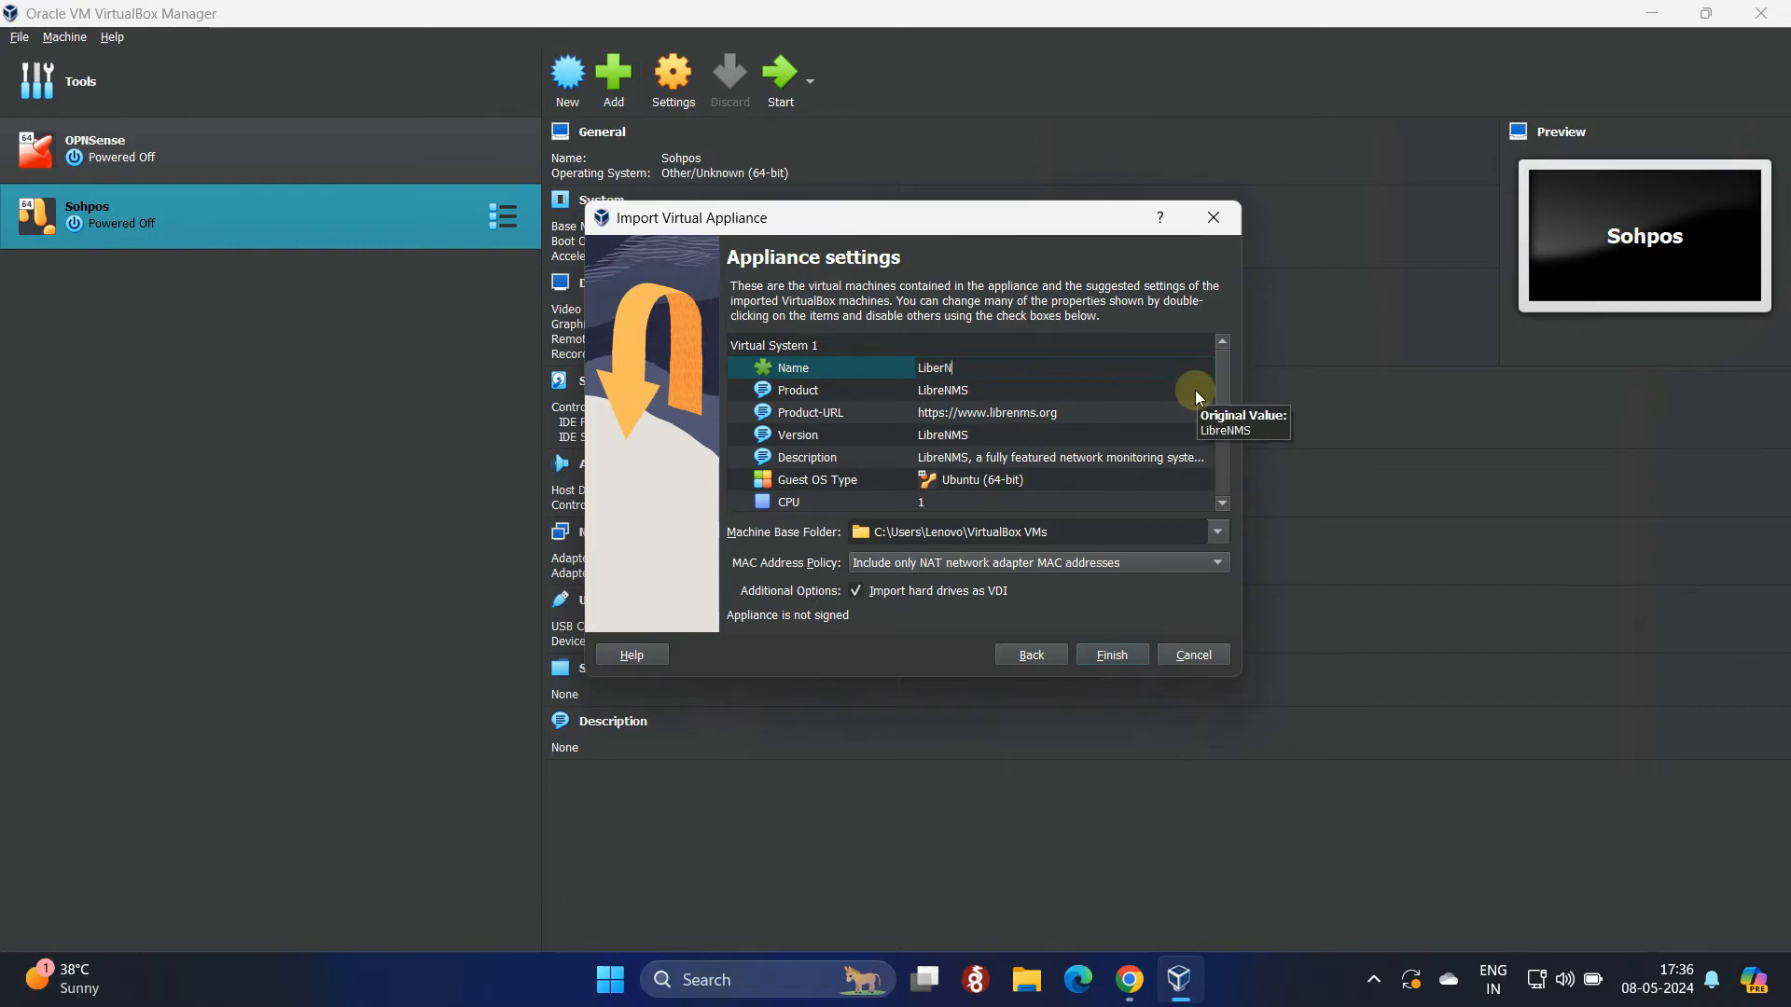
type("MS")
Step: Import the appliance and start the new LiberNMS virtual machine
left_click(1102, 656)
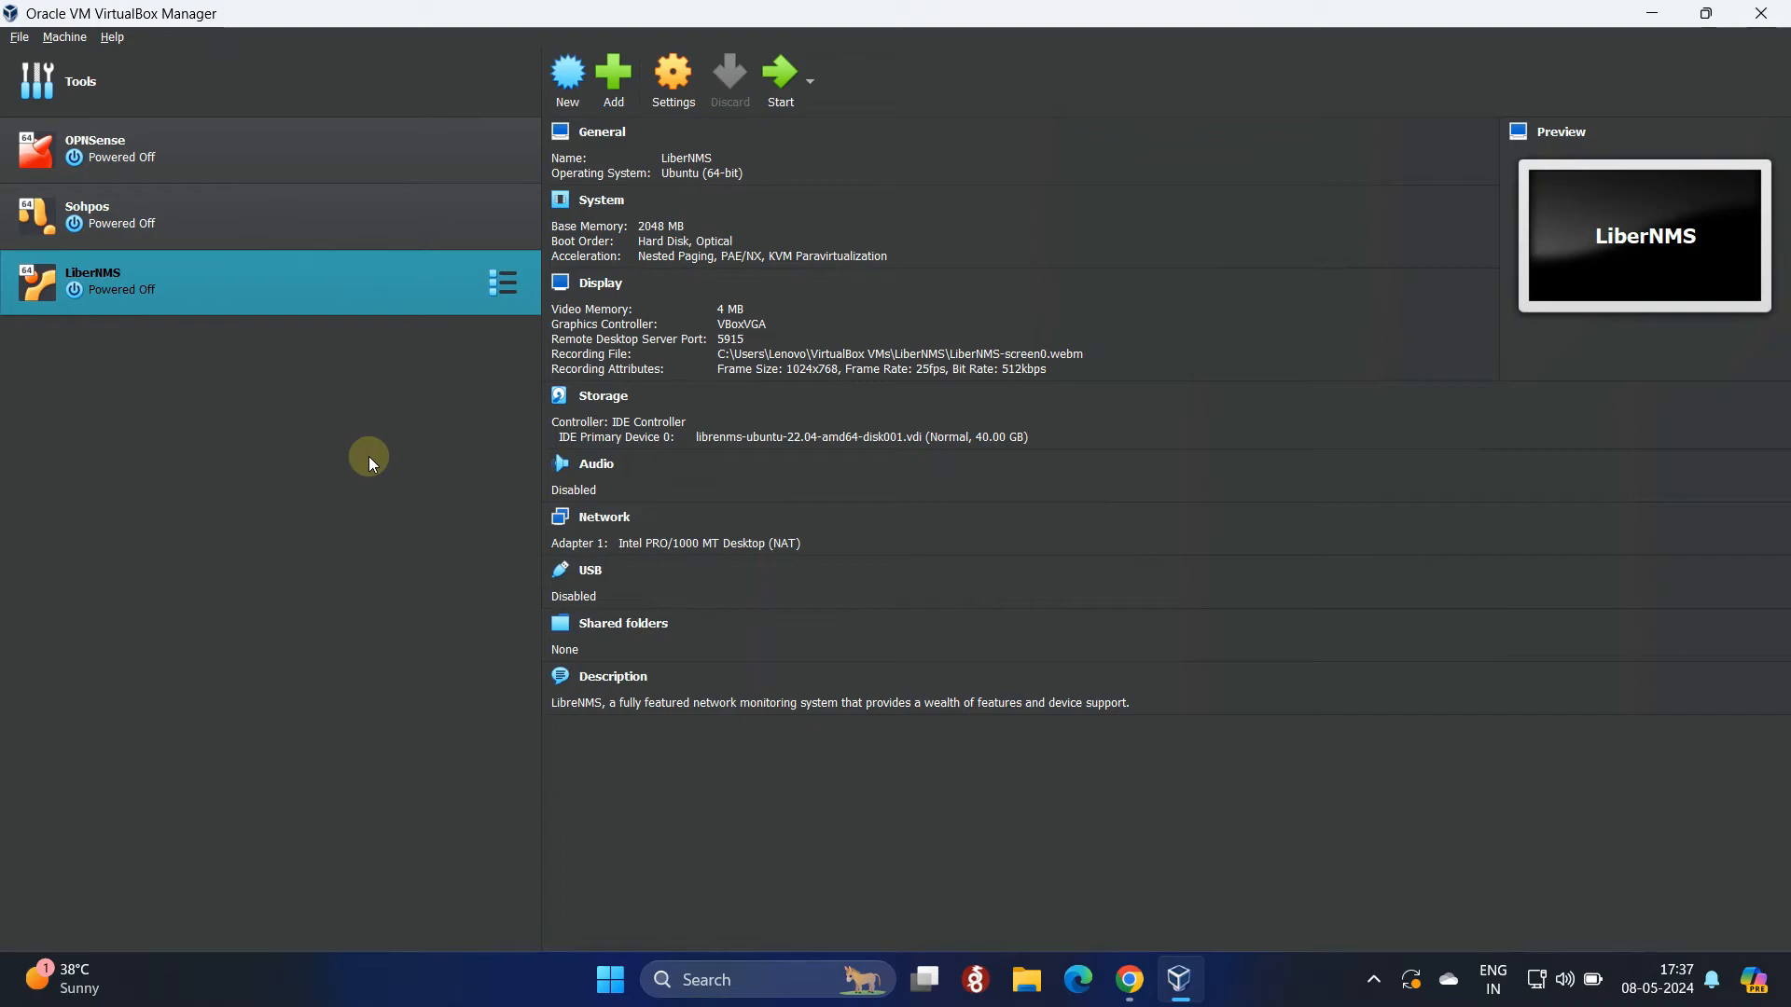
left_click(780, 72)
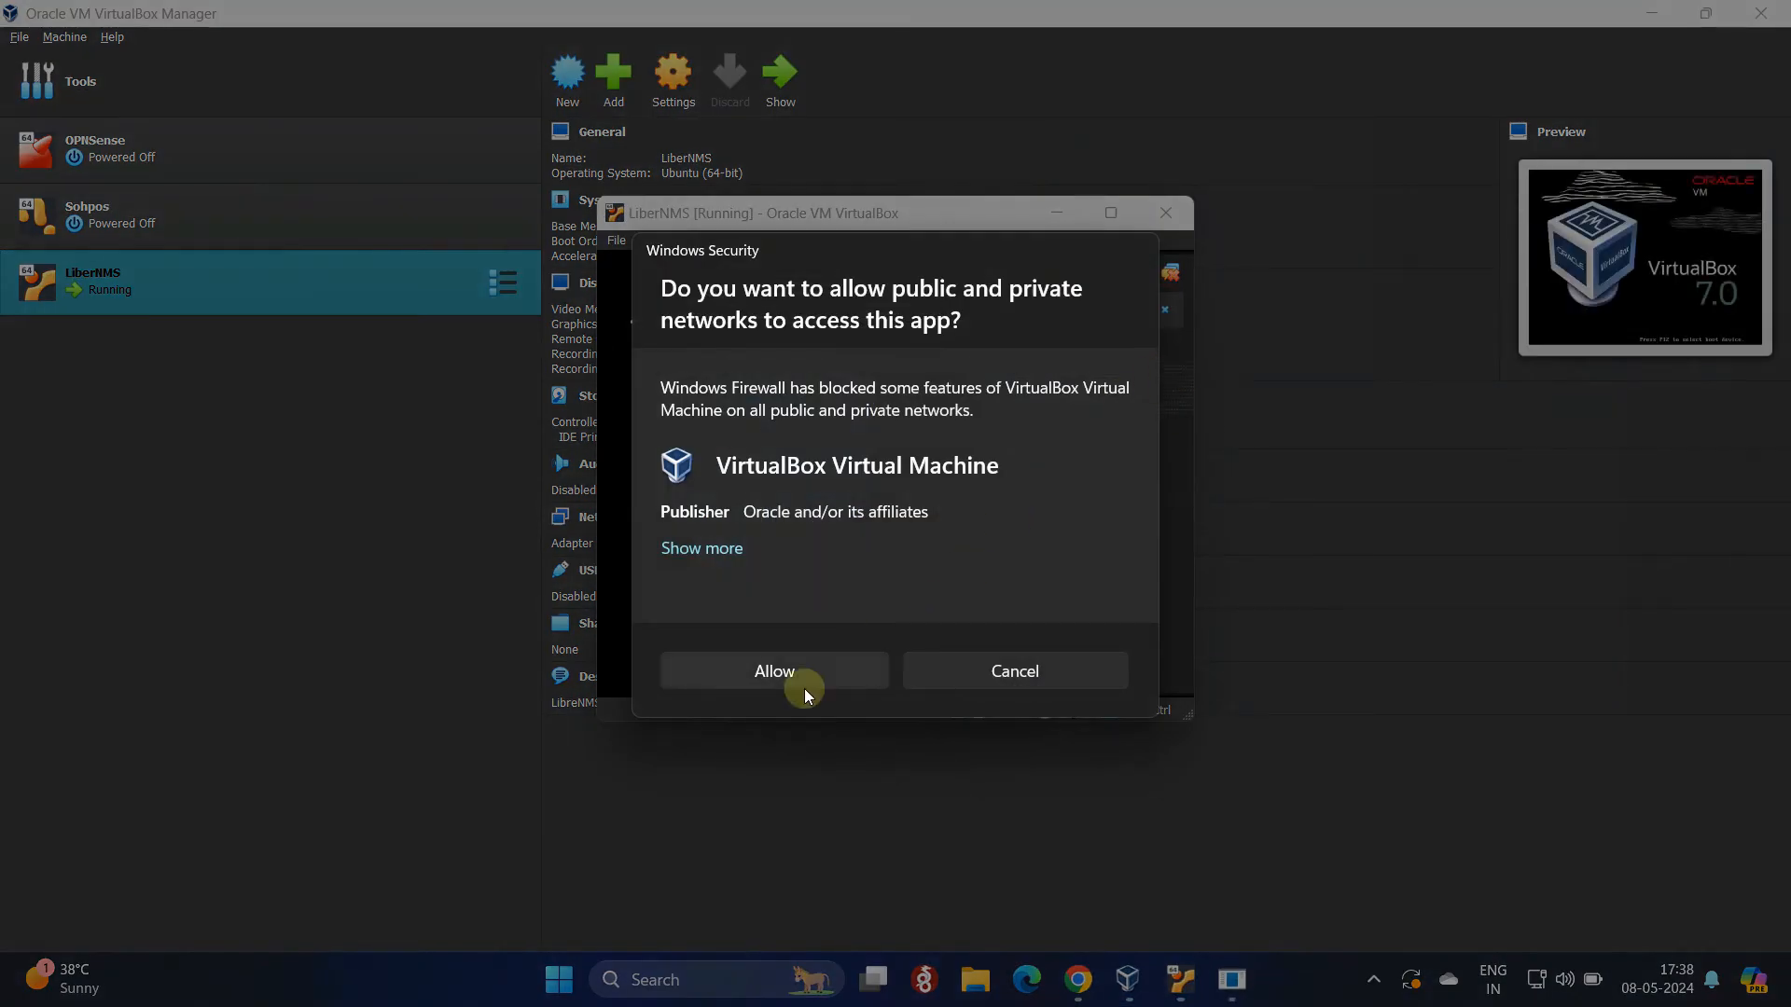
Step: Allow VirtualBox through the firewall, dismiss the keyboard notice, and minimize the Manager
left_click(798, 680)
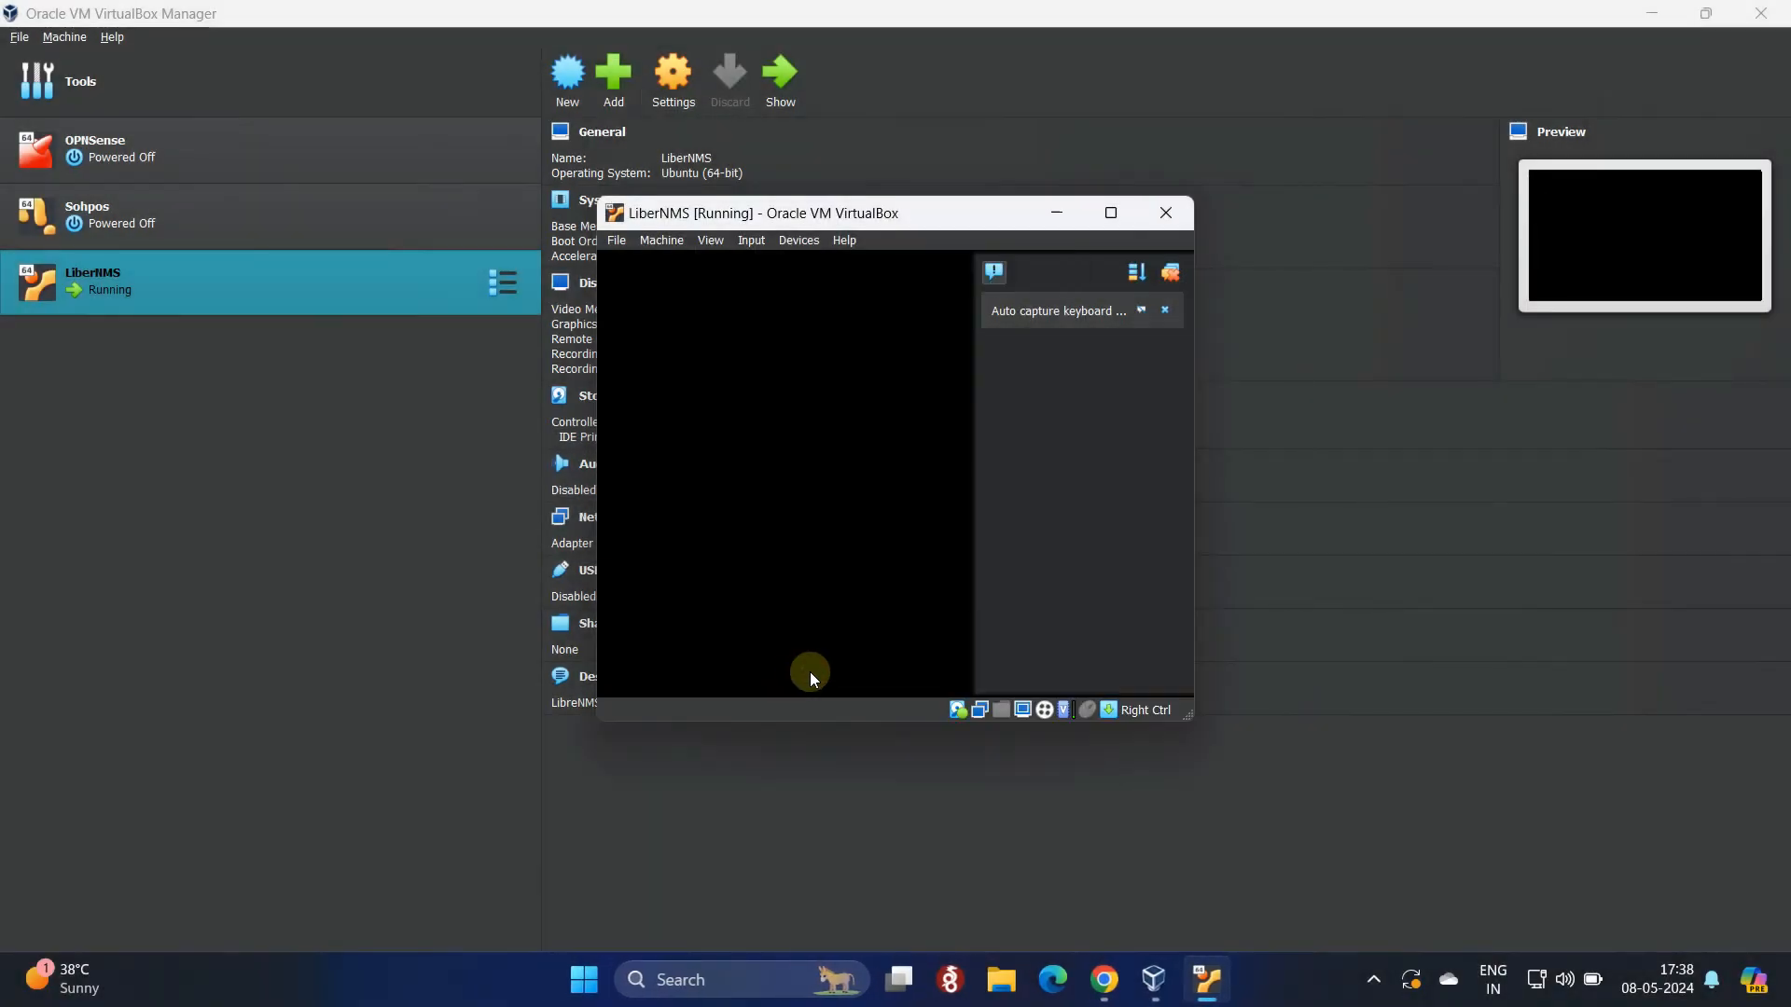
left_click(1246, 306)
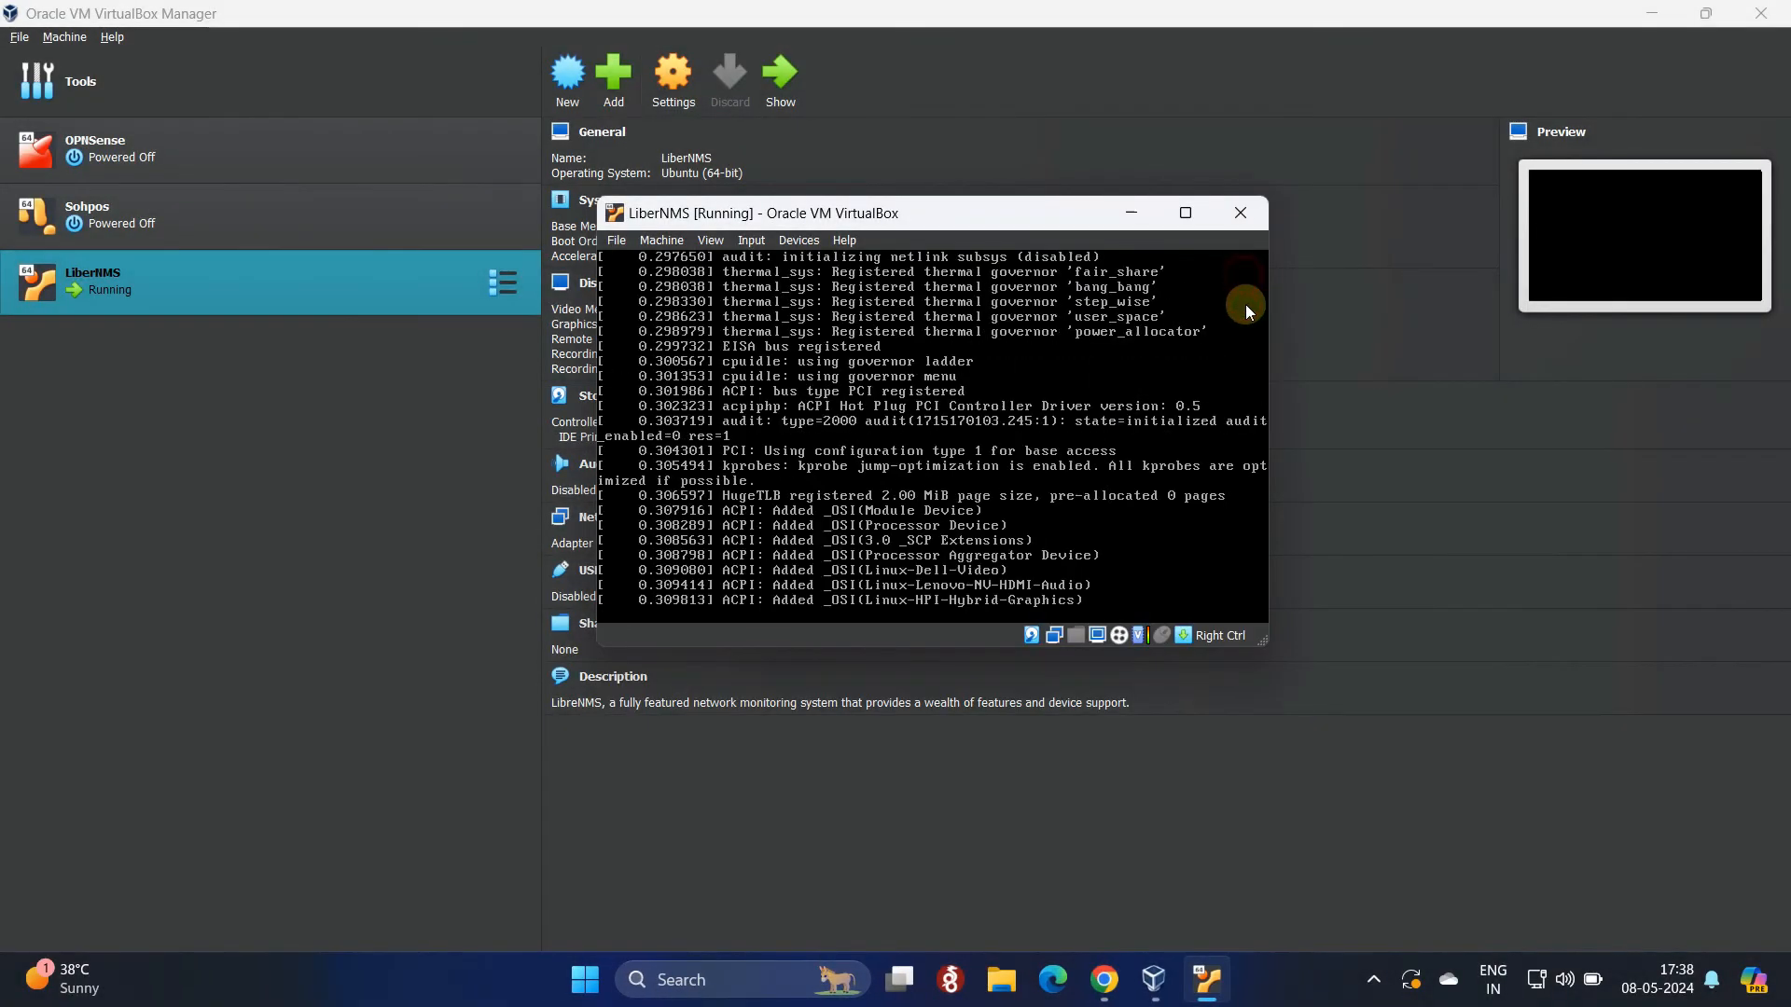
left_click(1654, 15)
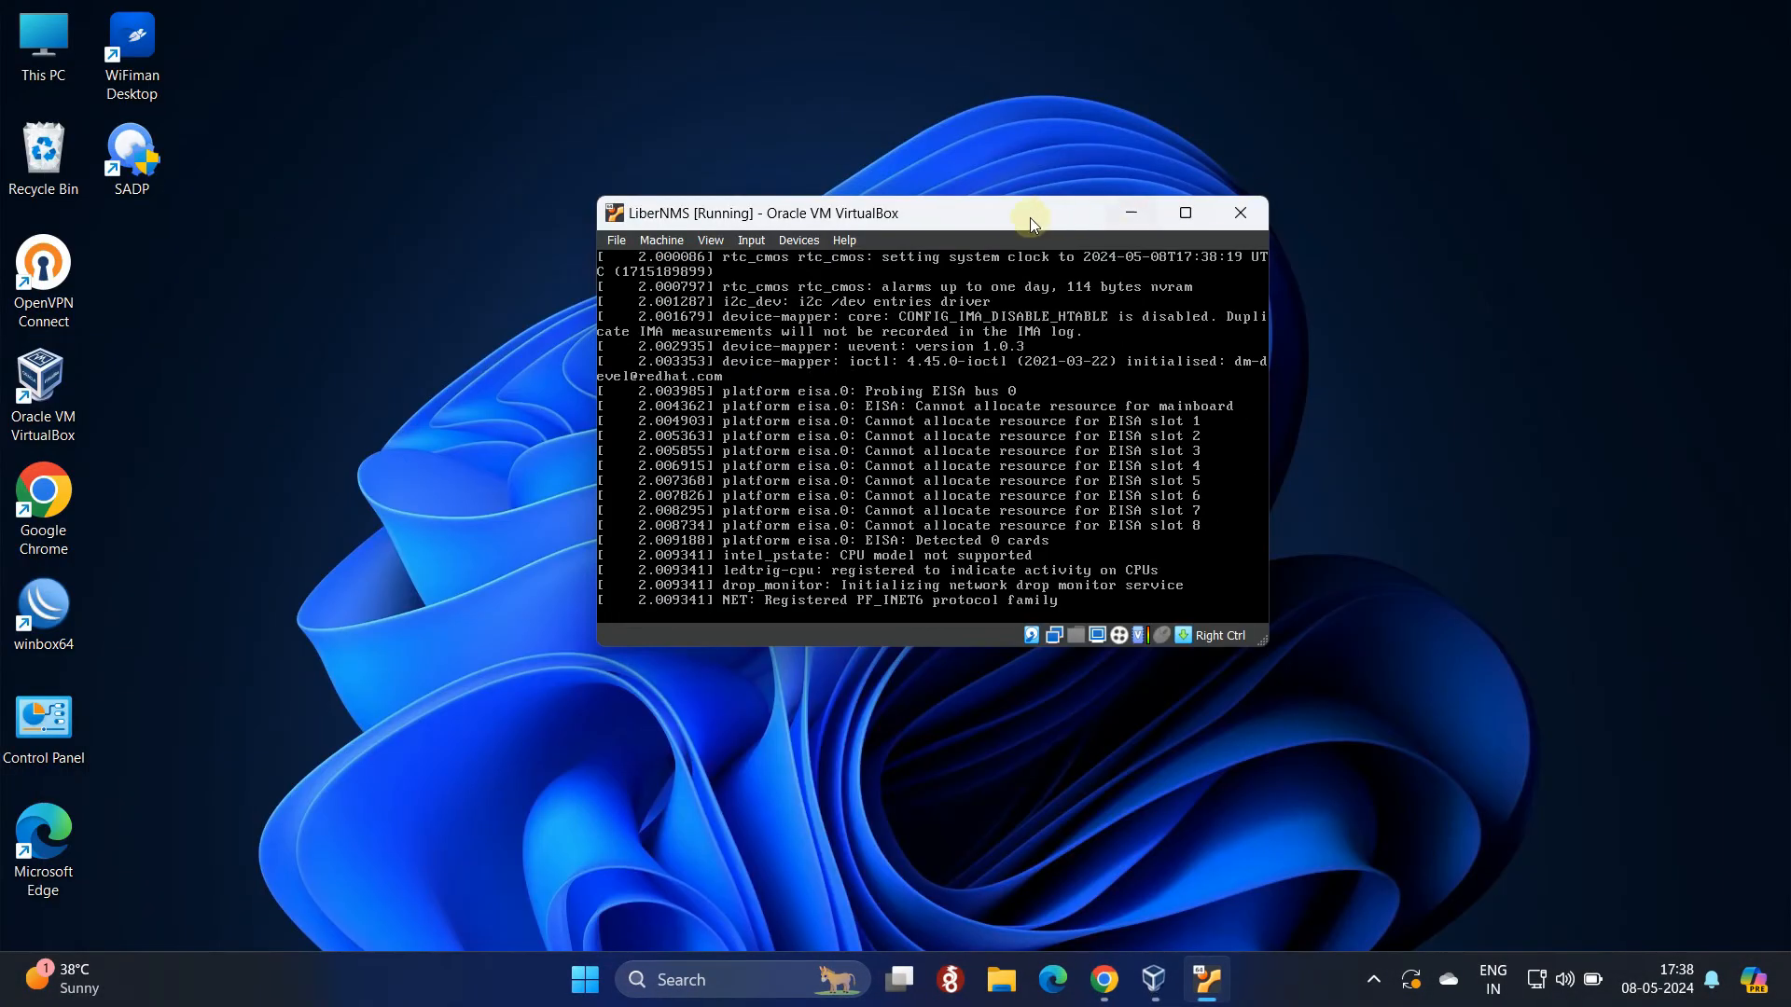
left_click(993, 216)
Step: Move and enlarge the LiberNMS VM window, wait for the login prompt, then minimize it
left_click_drag(993, 216, 660, 39)
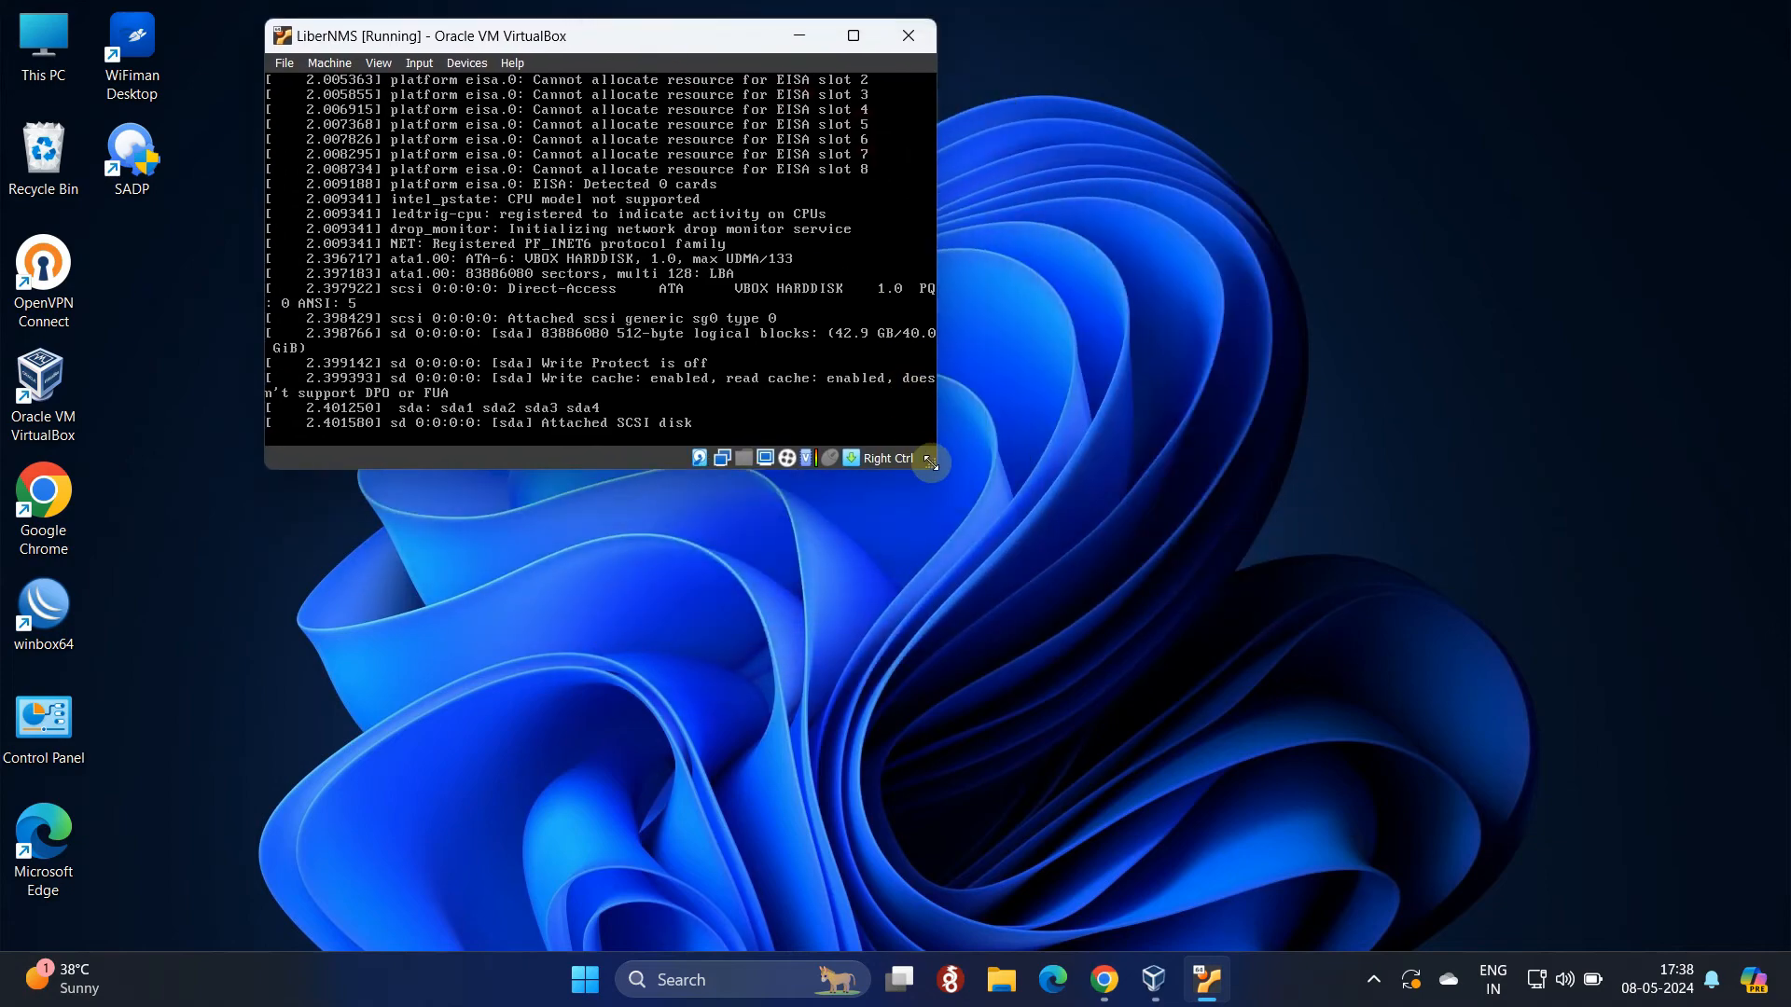
left_click_drag(935, 468, 1044, 574)
left_click_drag(1132, 633, 1407, 764)
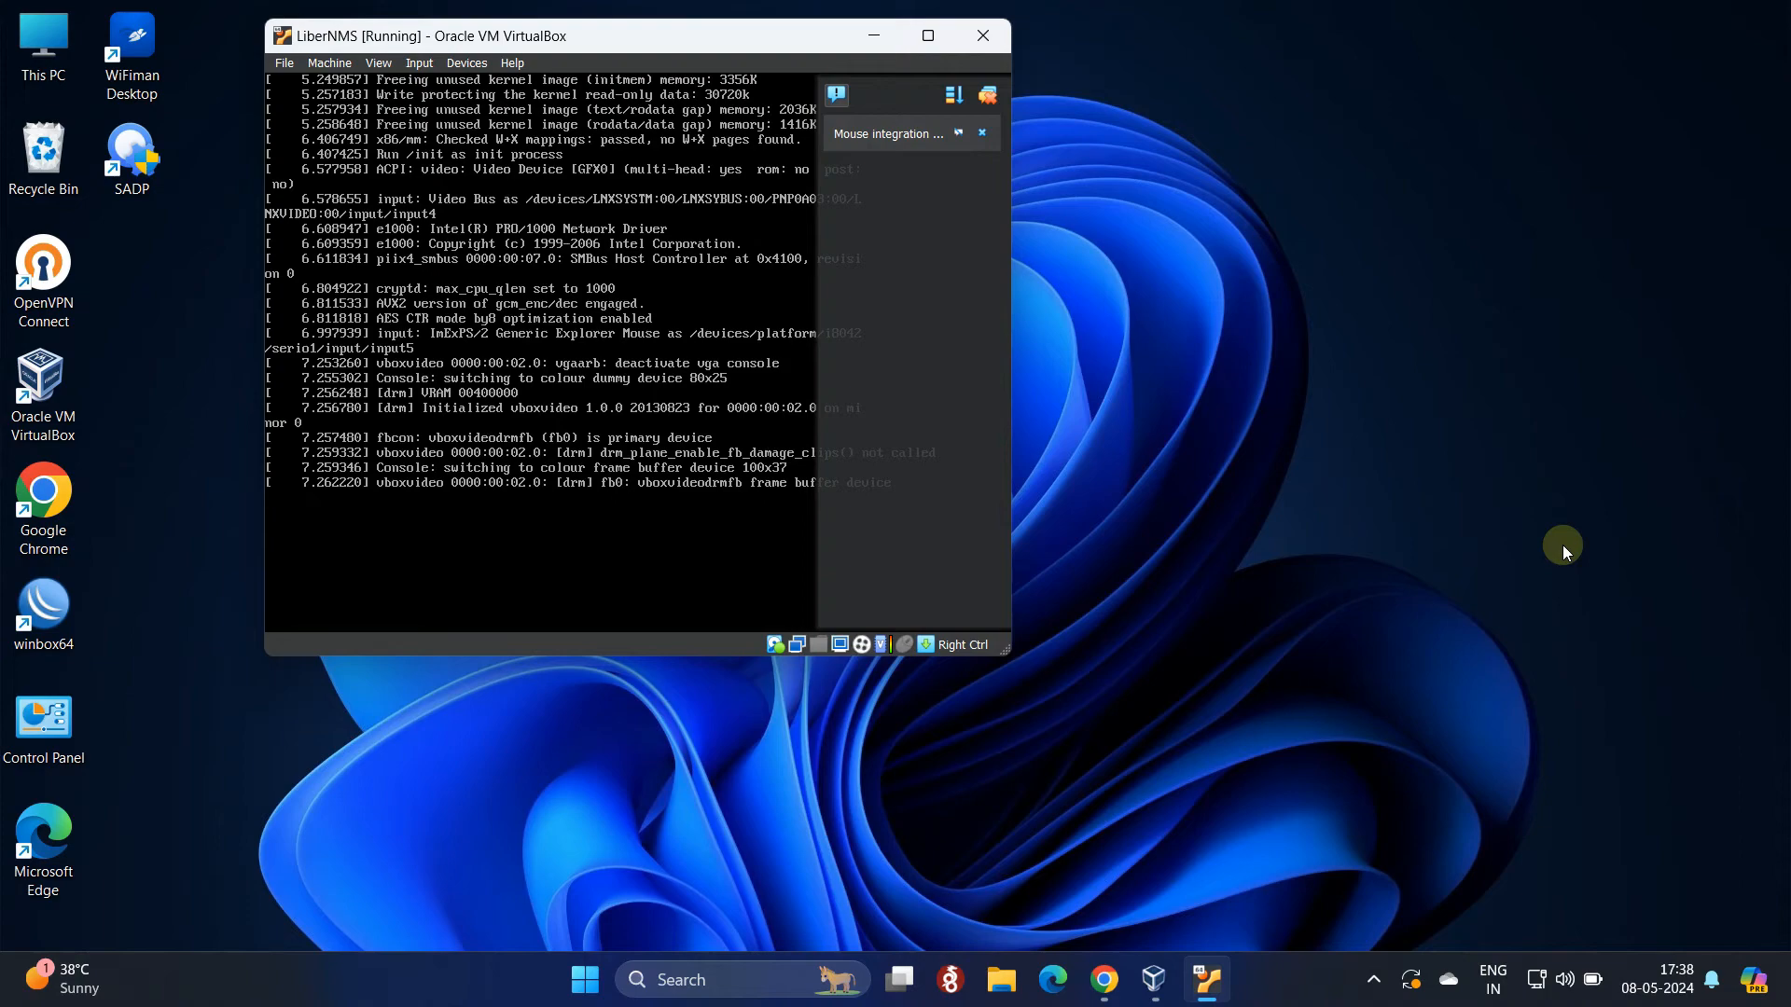
left_click(987, 94)
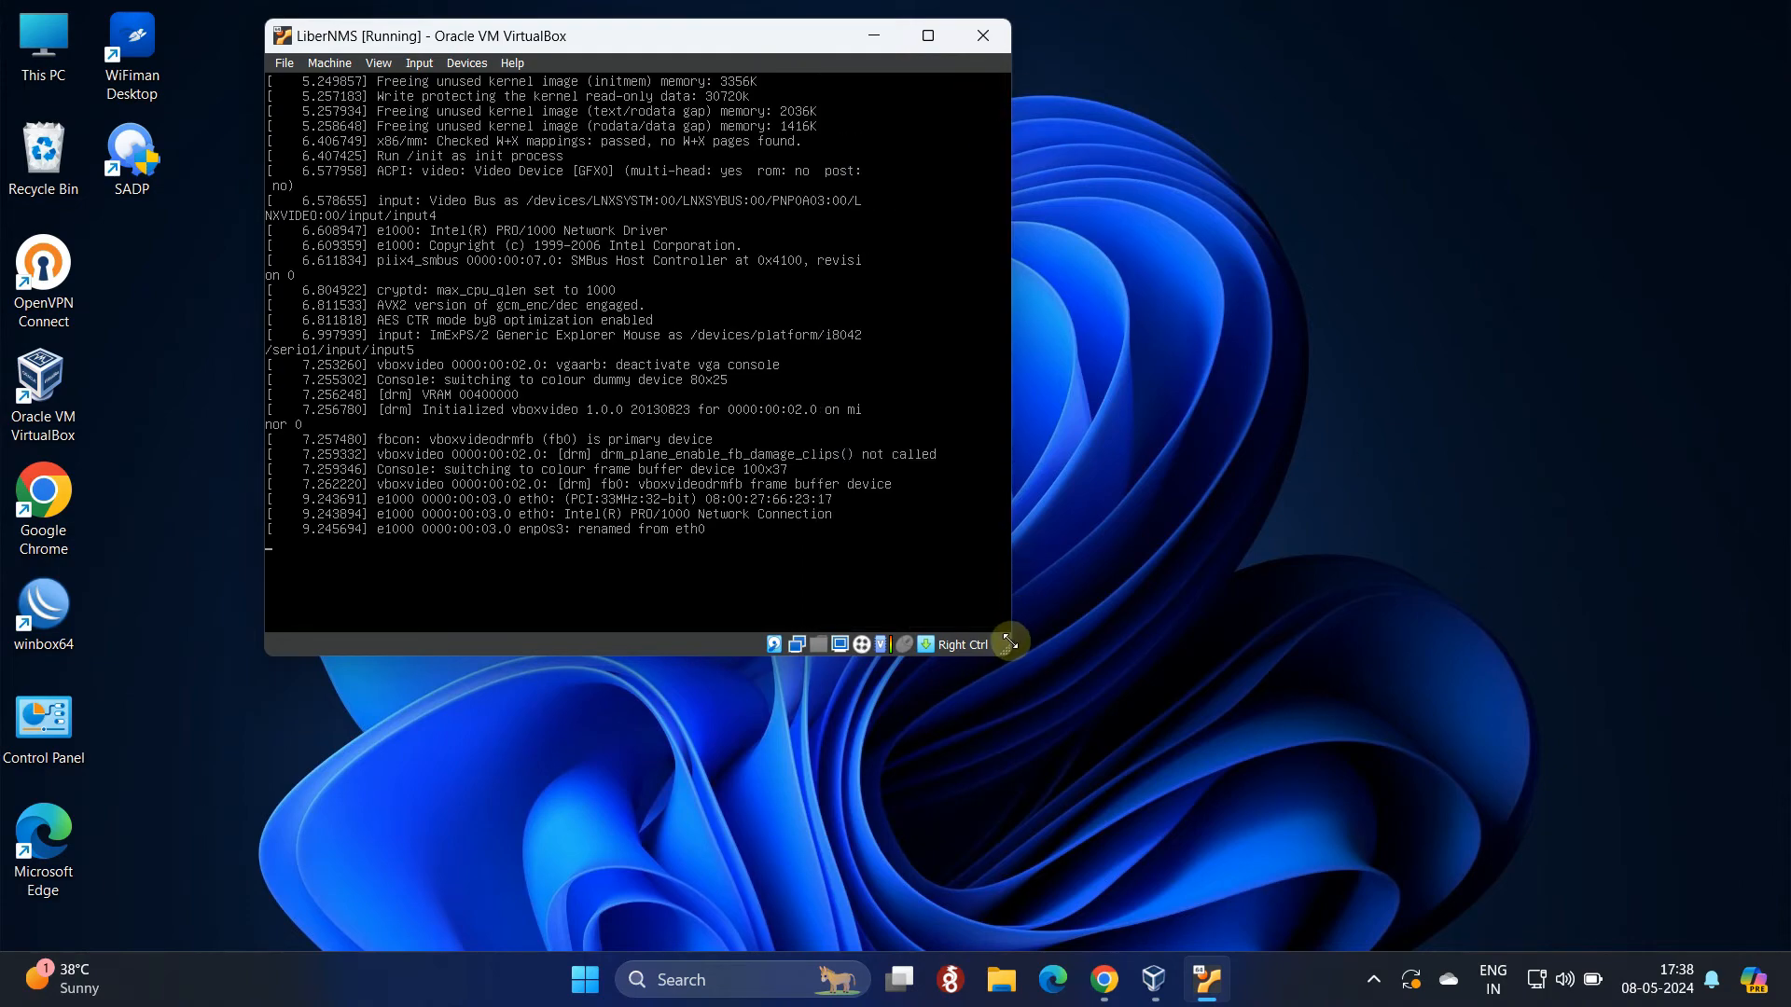
left_click_drag(1009, 642, 1416, 821)
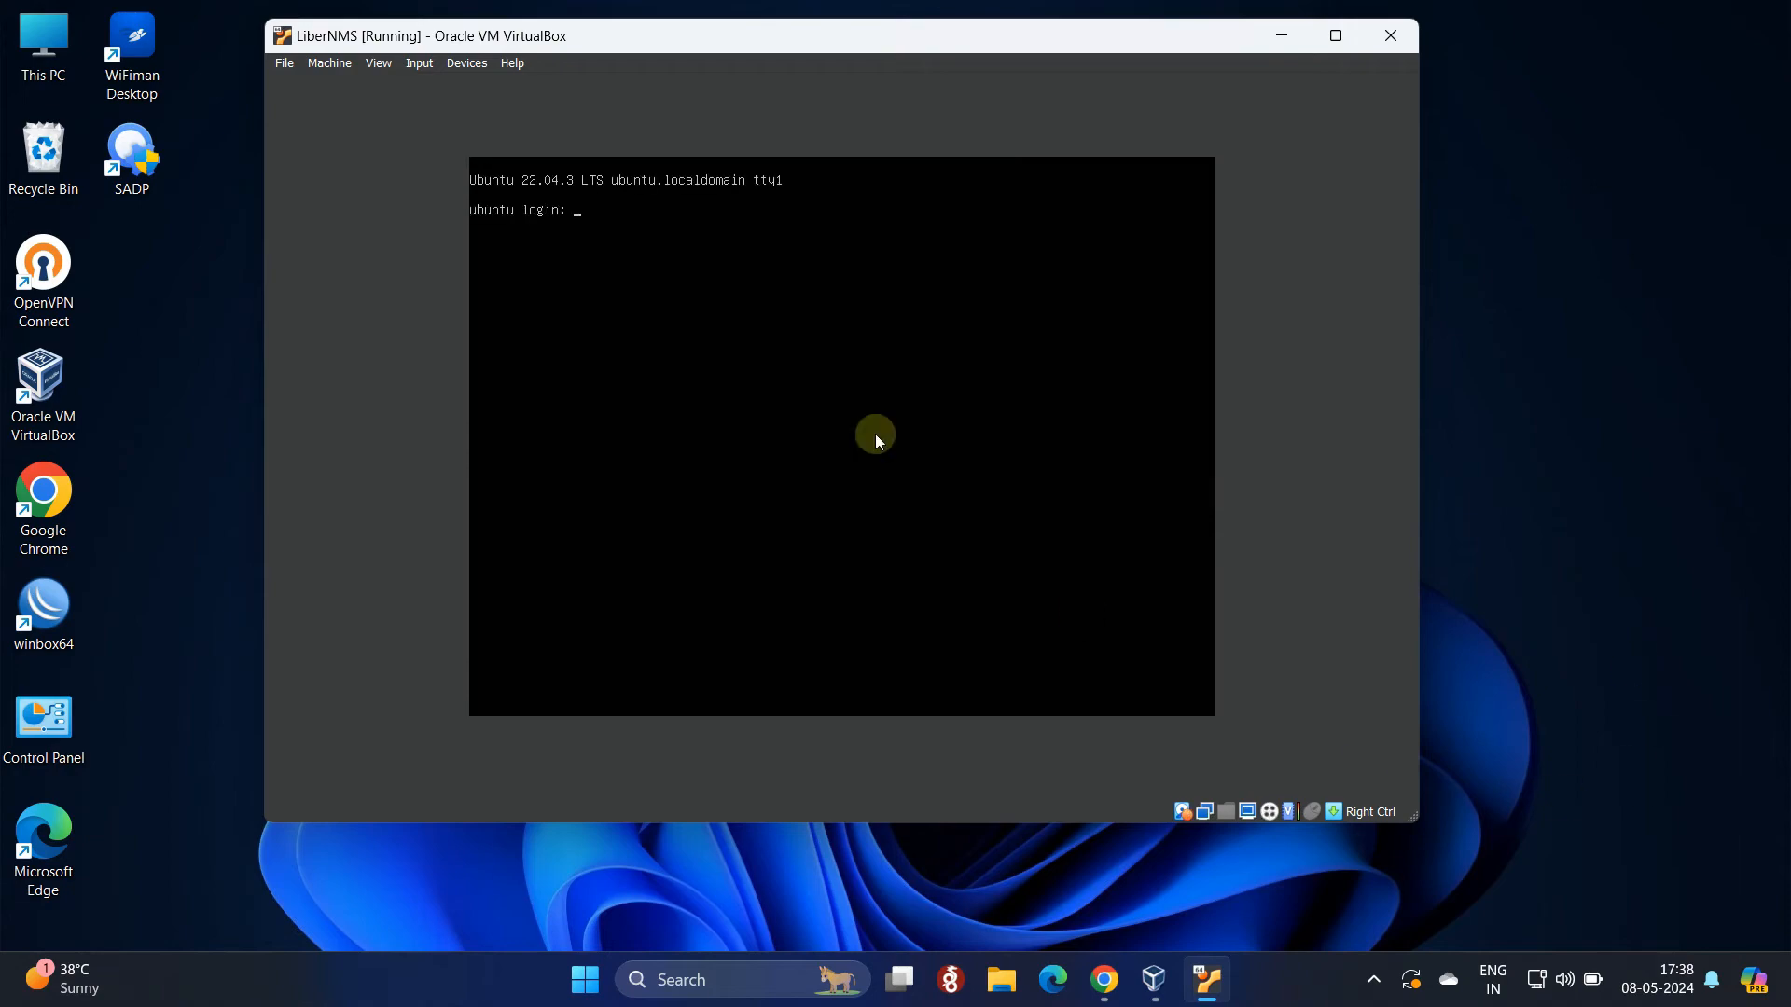
left_click(1292, 42)
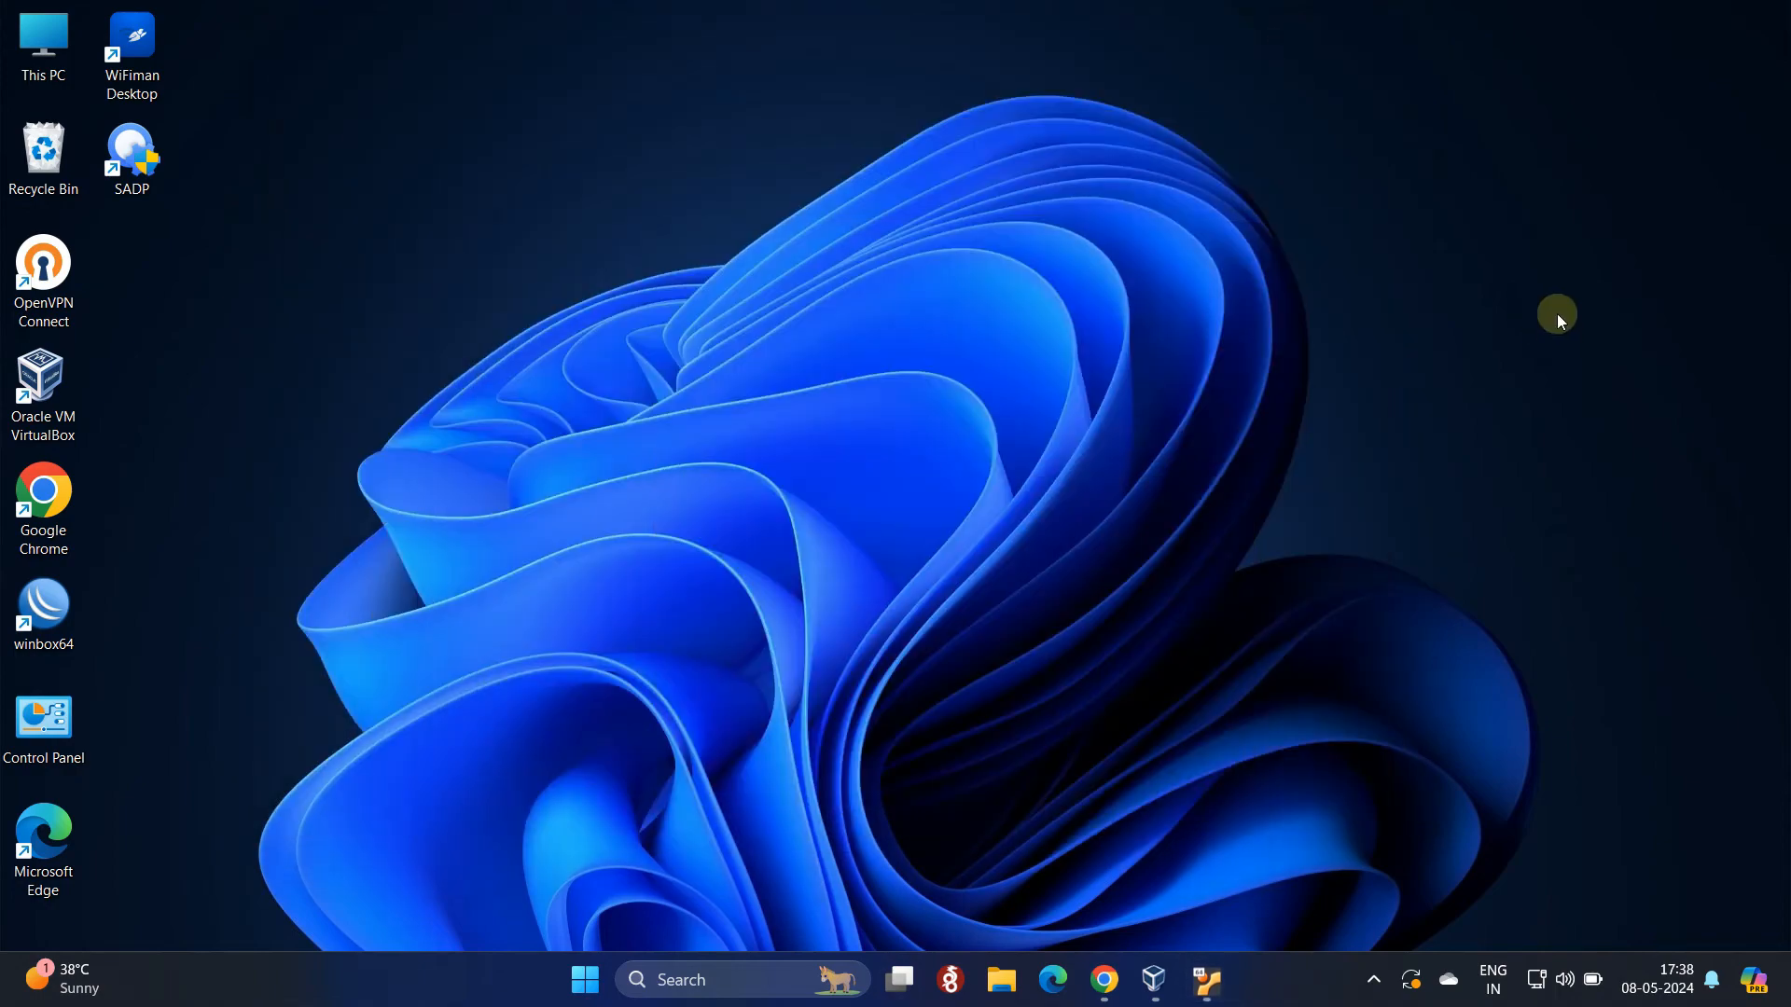
Step: Launch Chrome maximized and load localhost:8080 to reach the LibreNMS login page
double_click(65, 502)
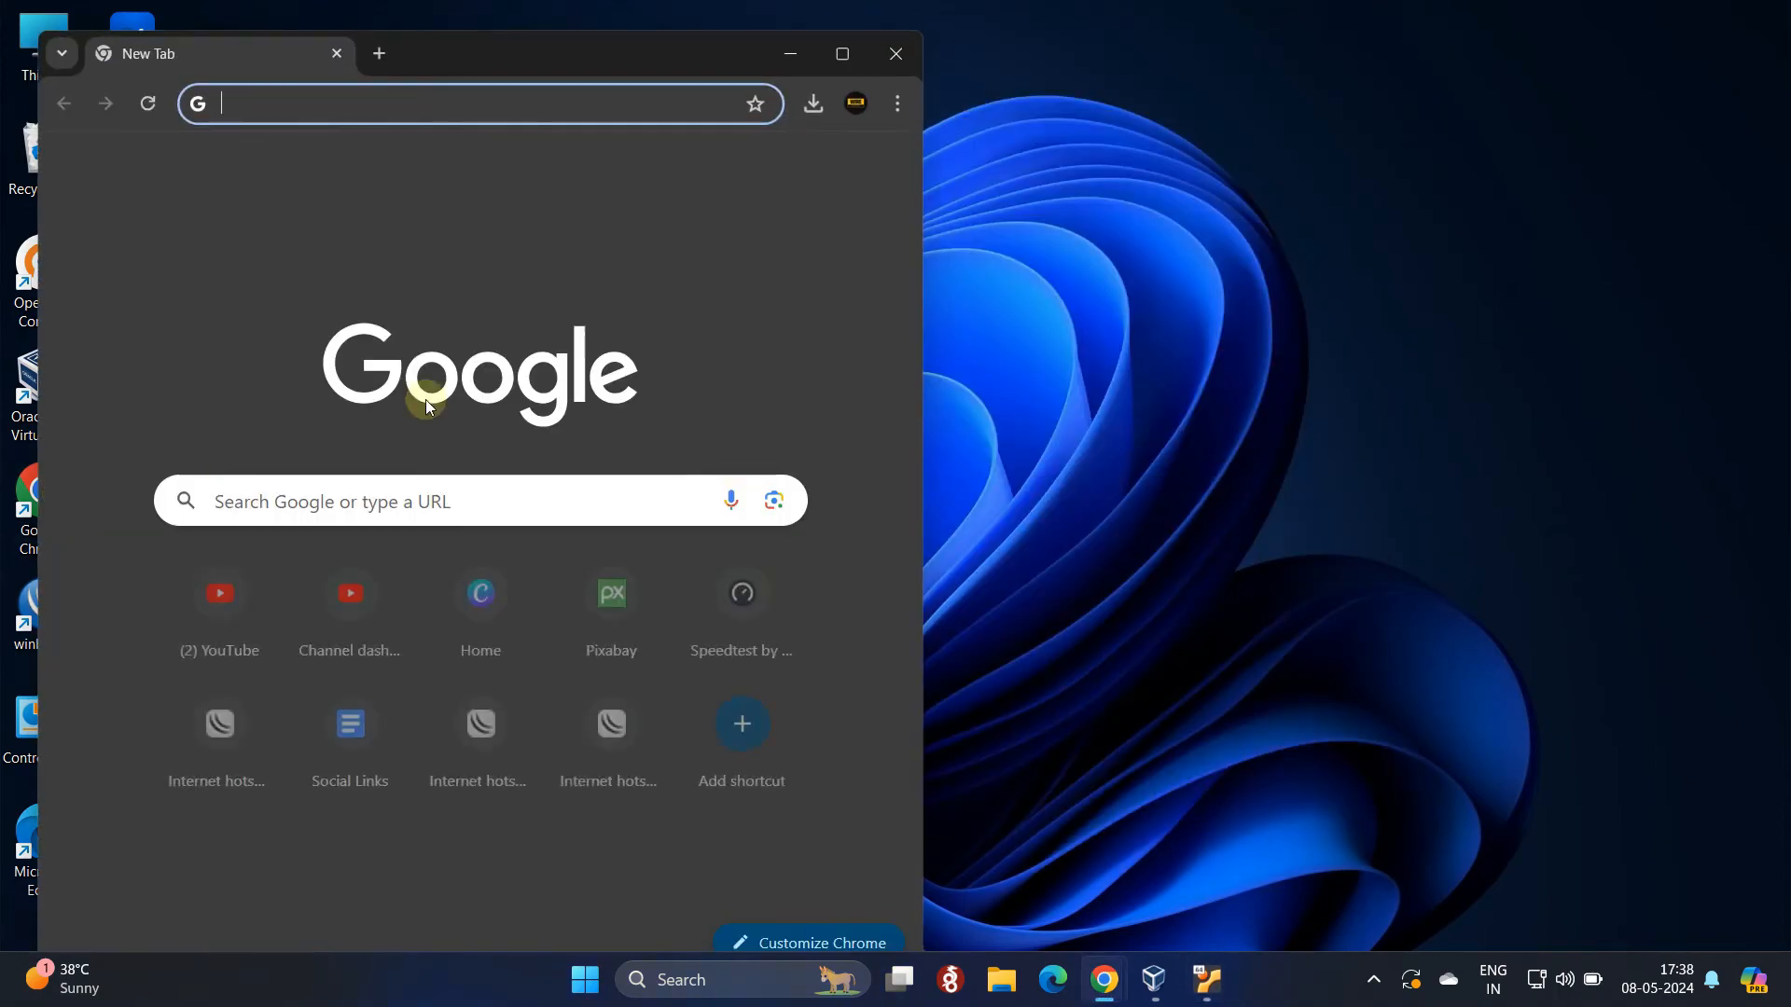
left_click(853, 64)
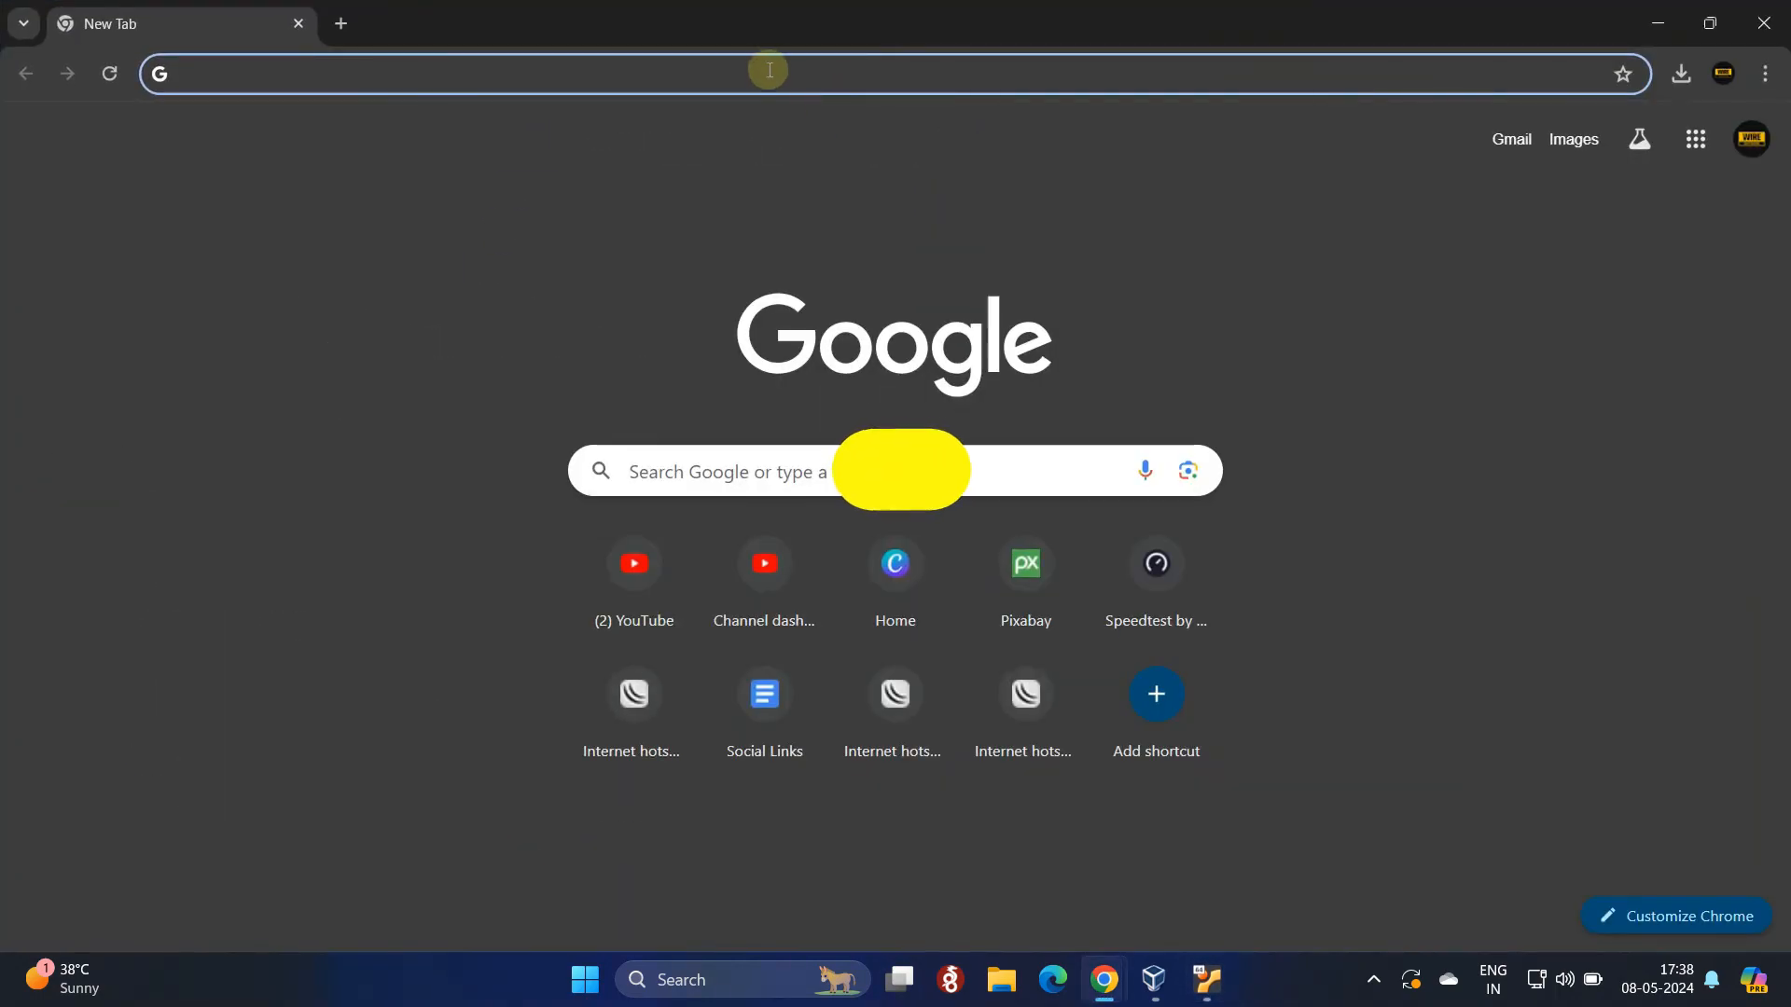
type("local")
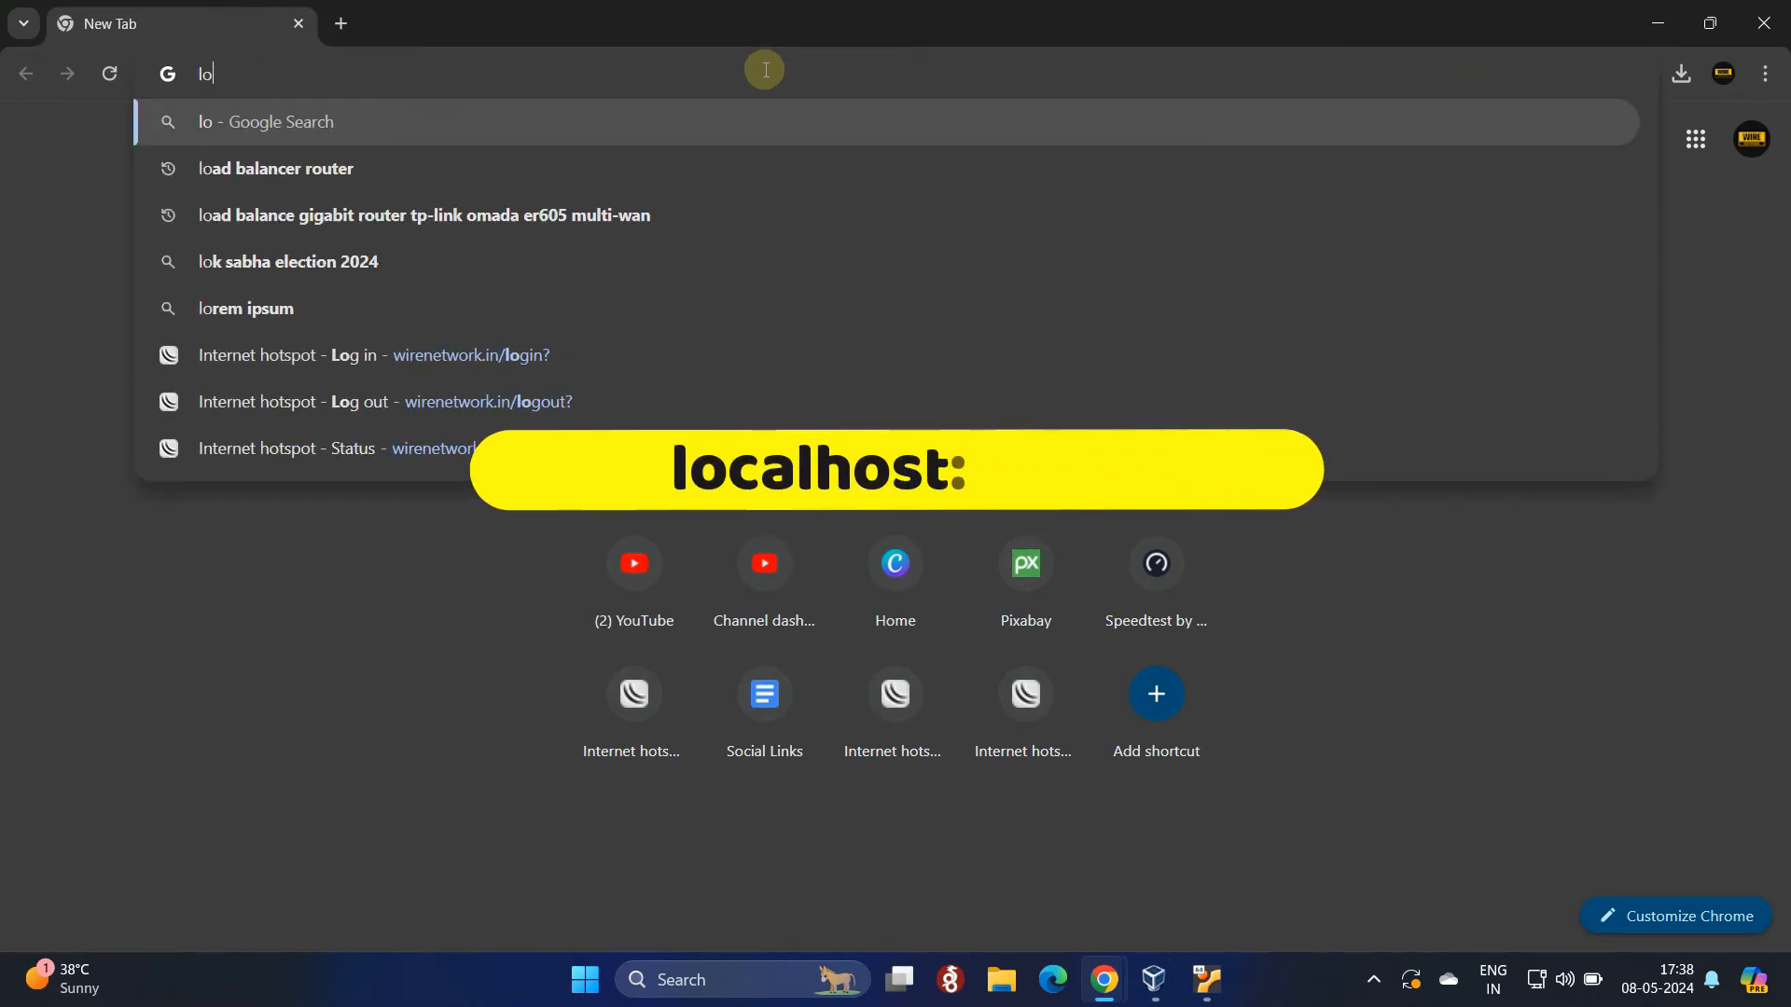
key("Delete")
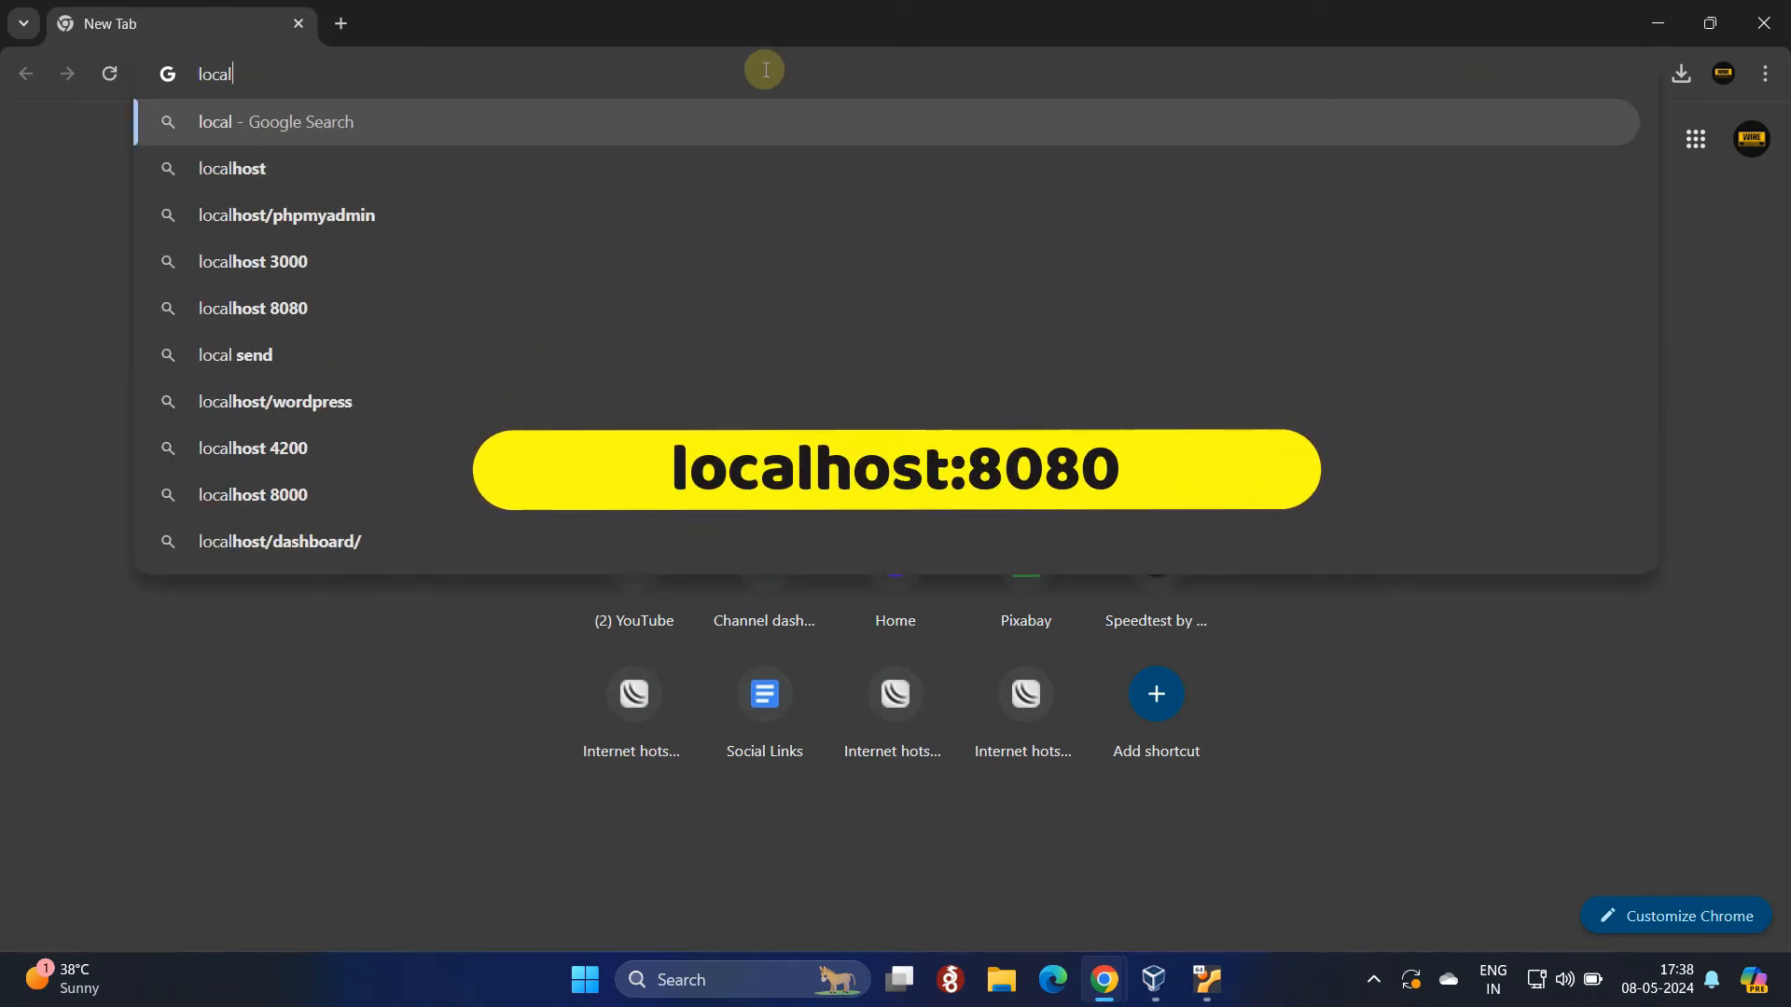
type("host:")
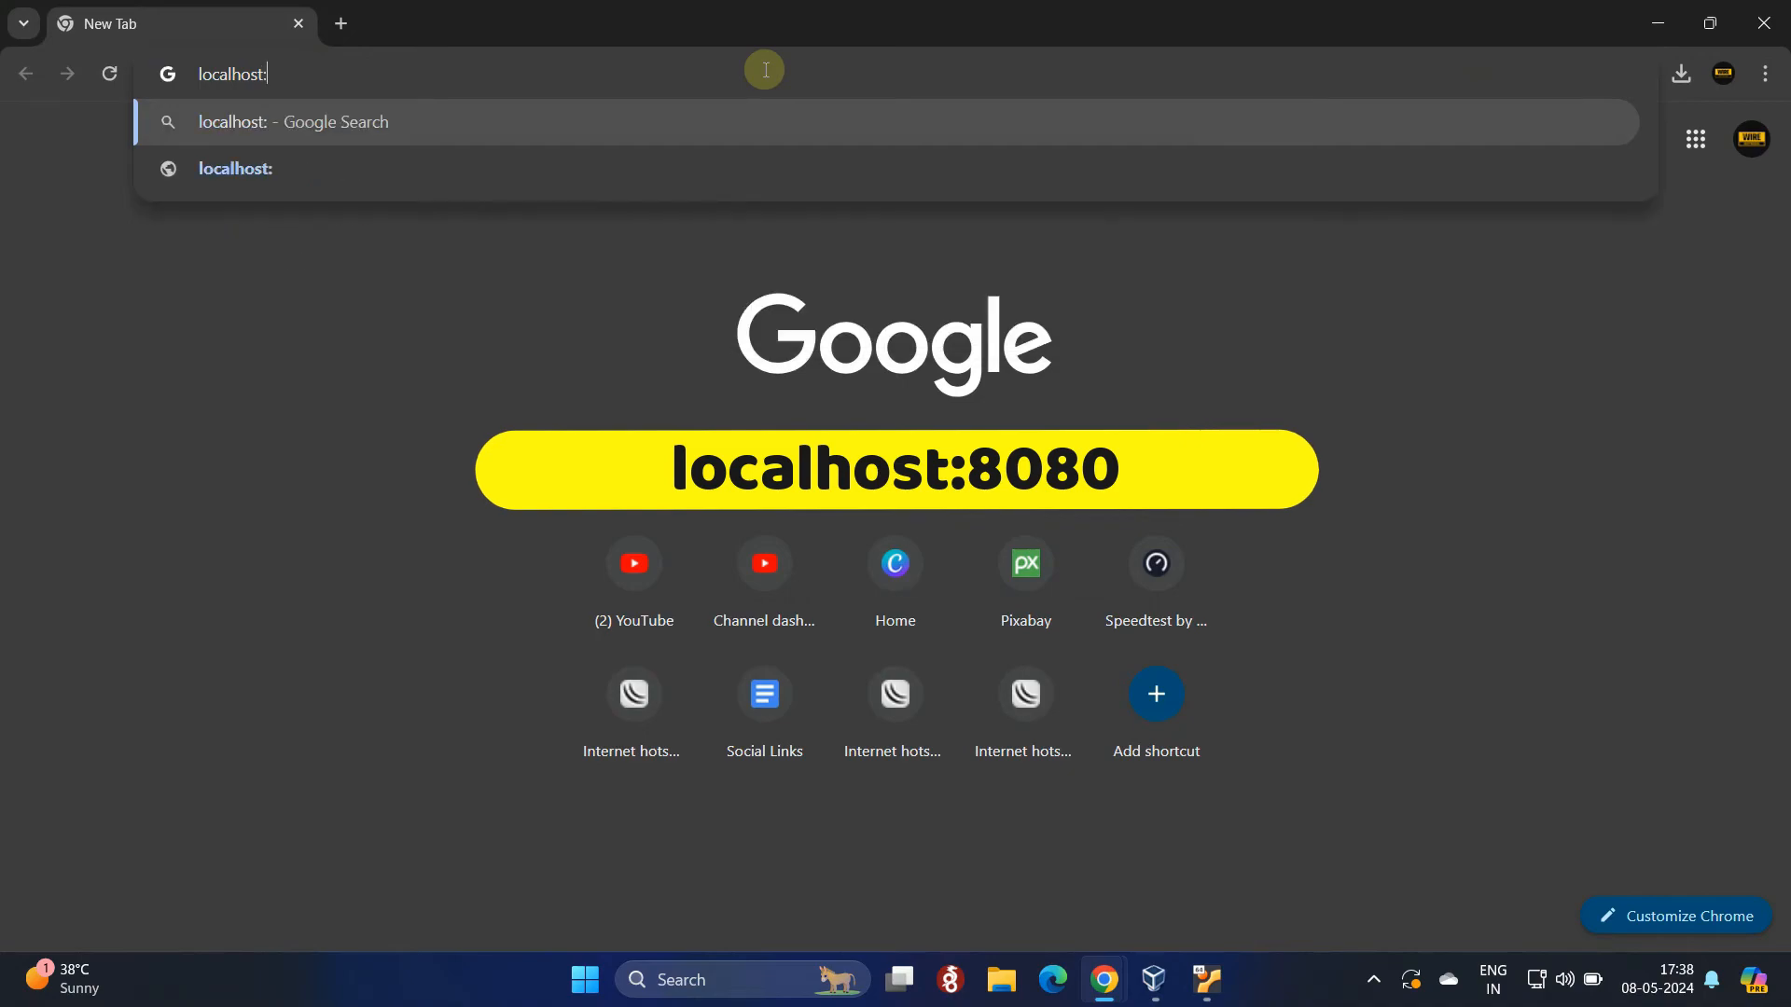
type("8080")
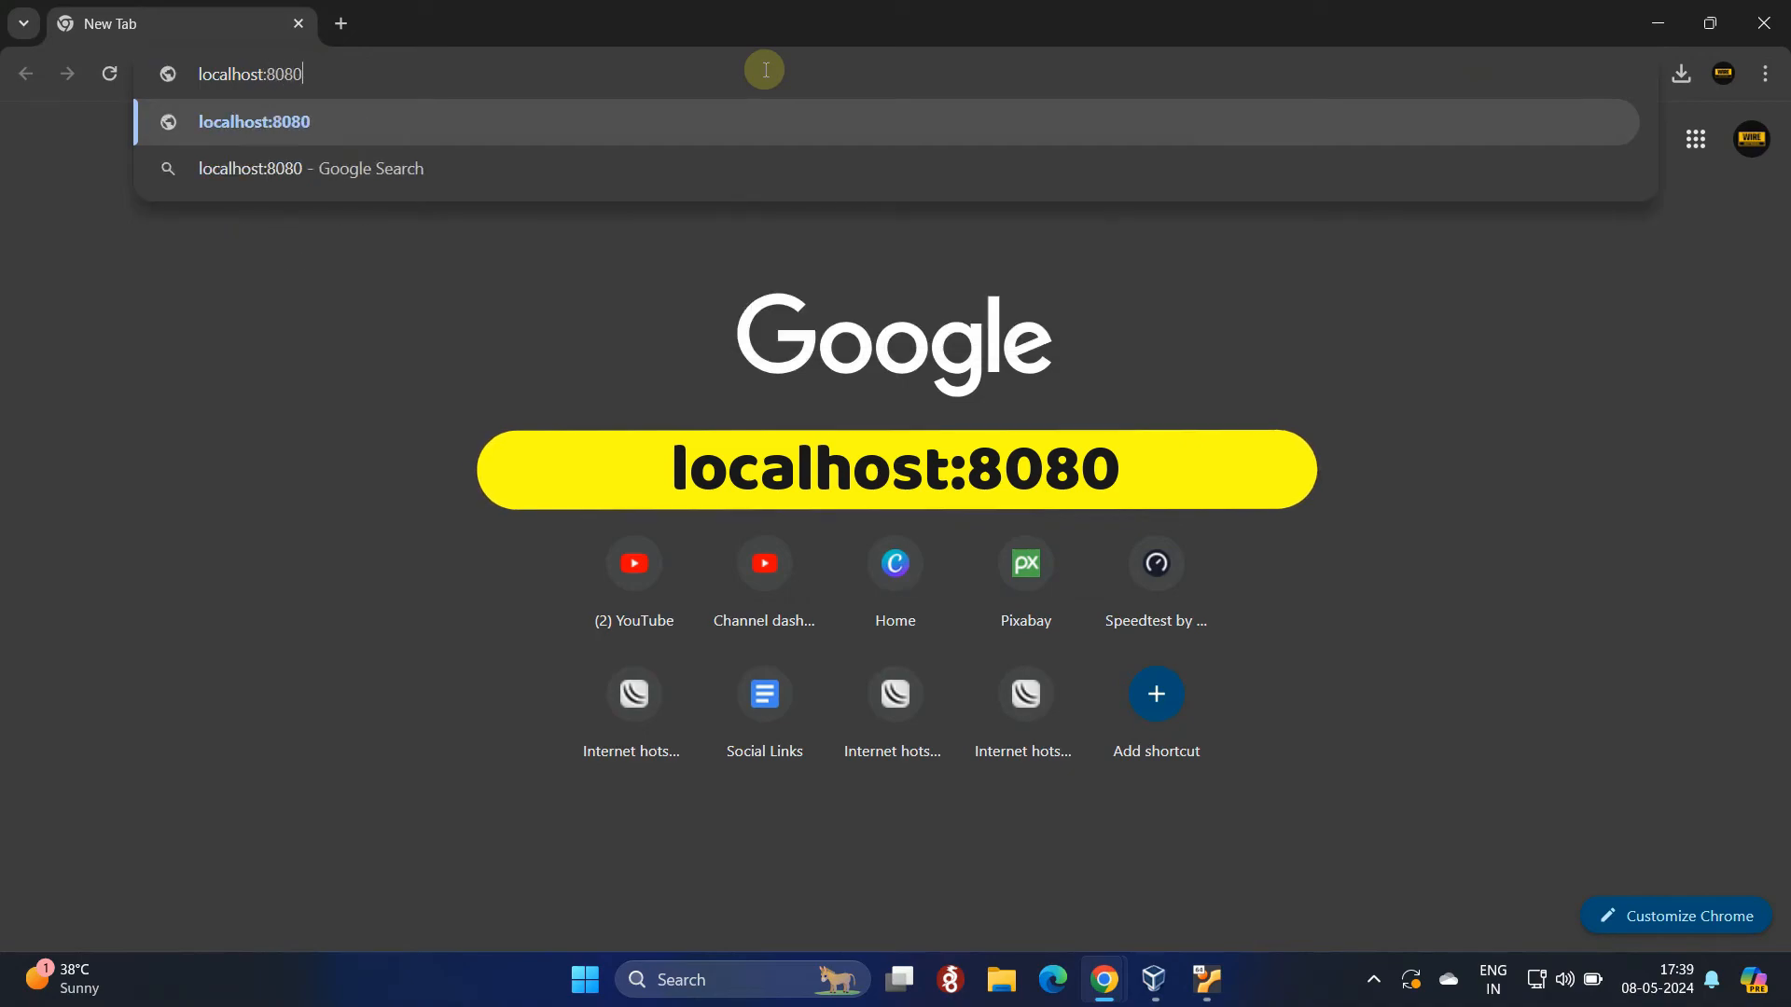
key("Return")
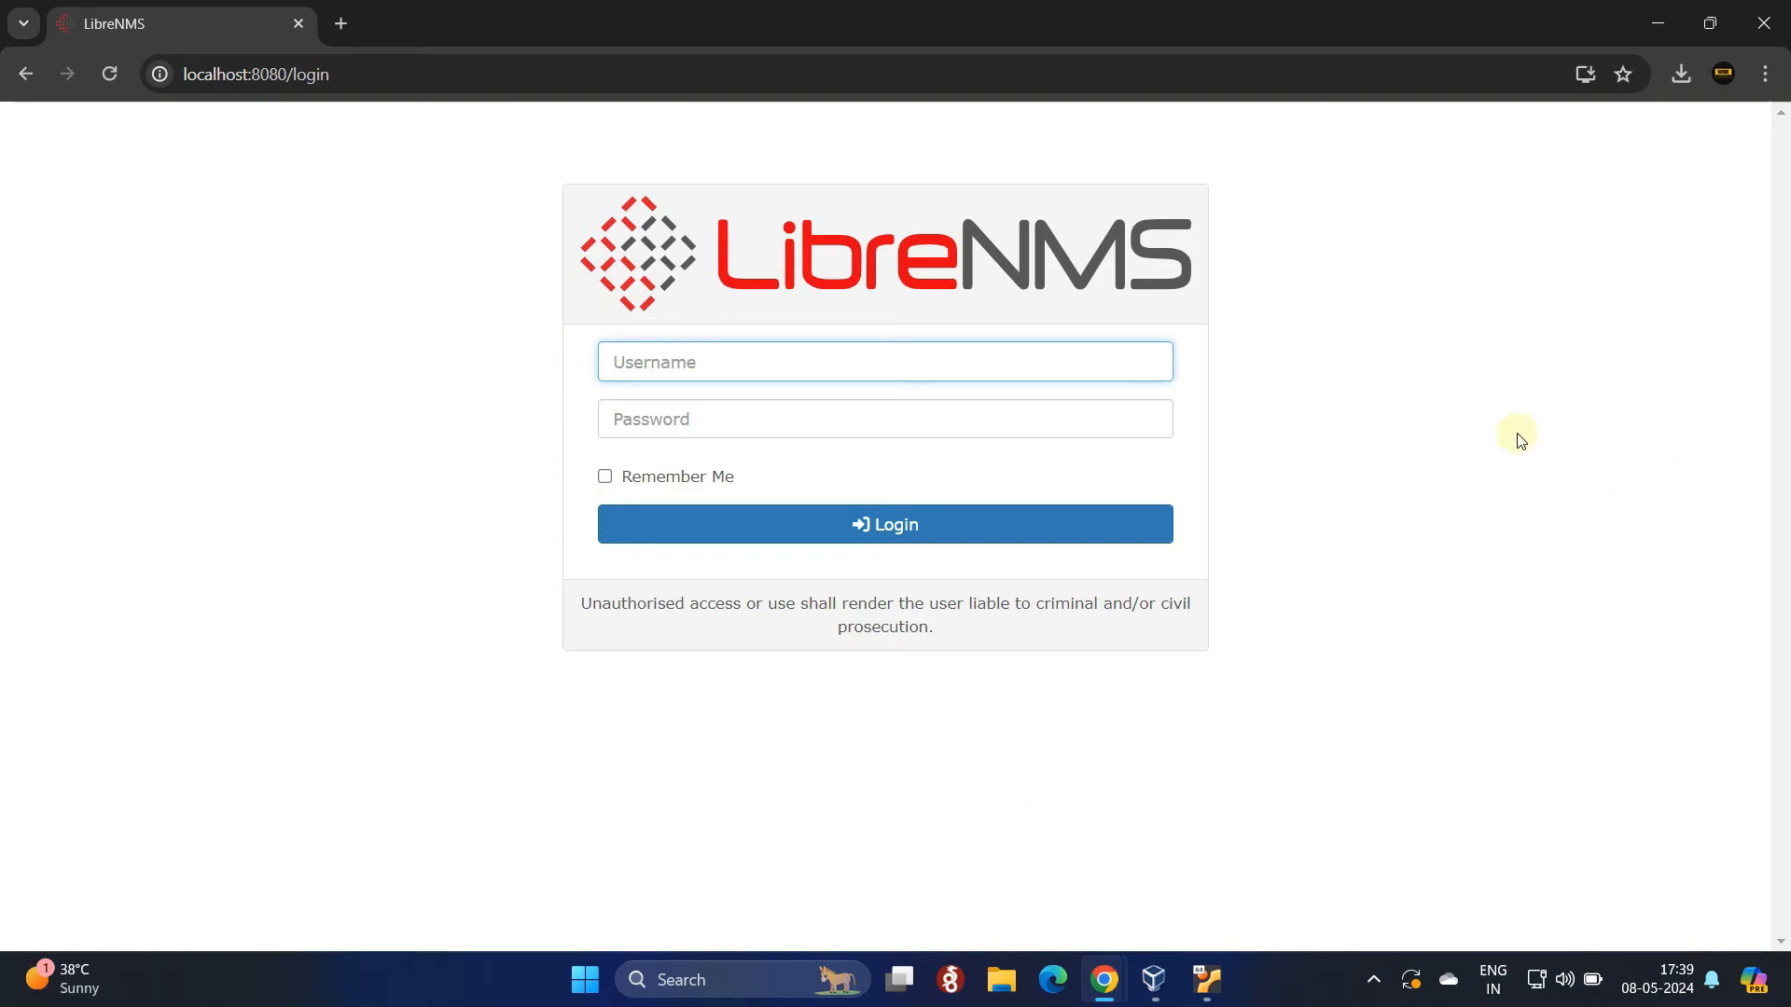
Step: Search 'librenms default password' in a new tab and copy the default username
left_click(341, 24)
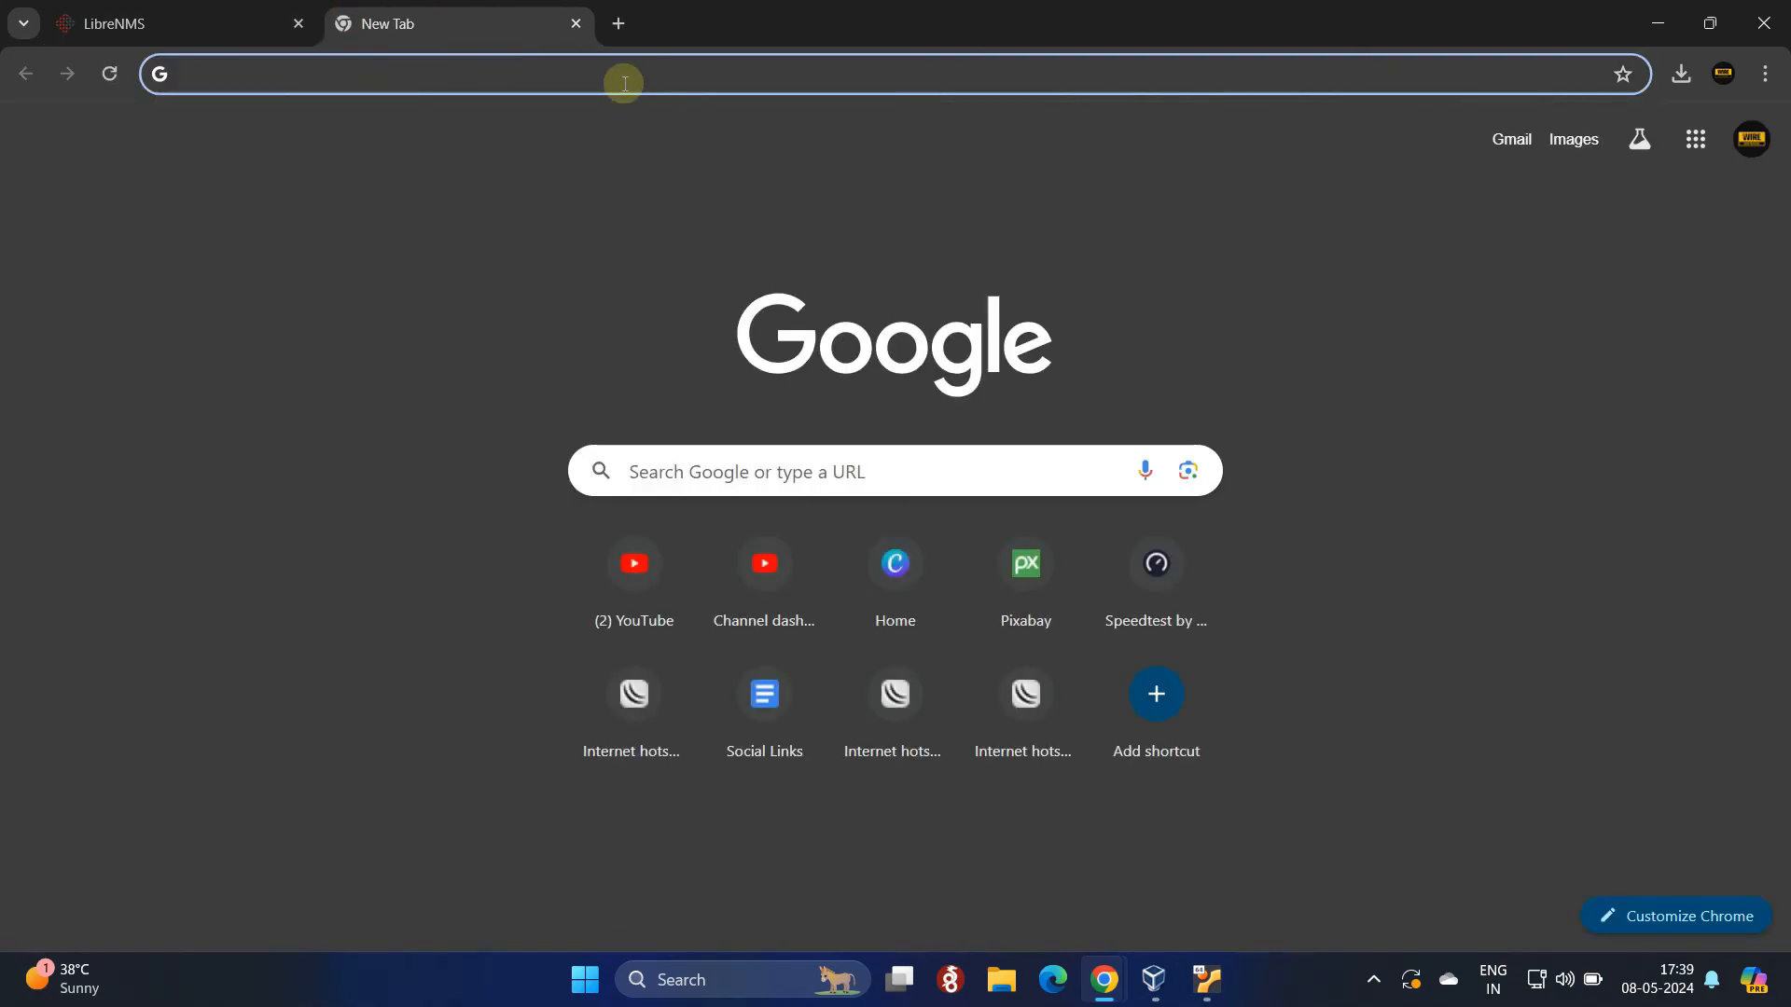
type("libernms de")
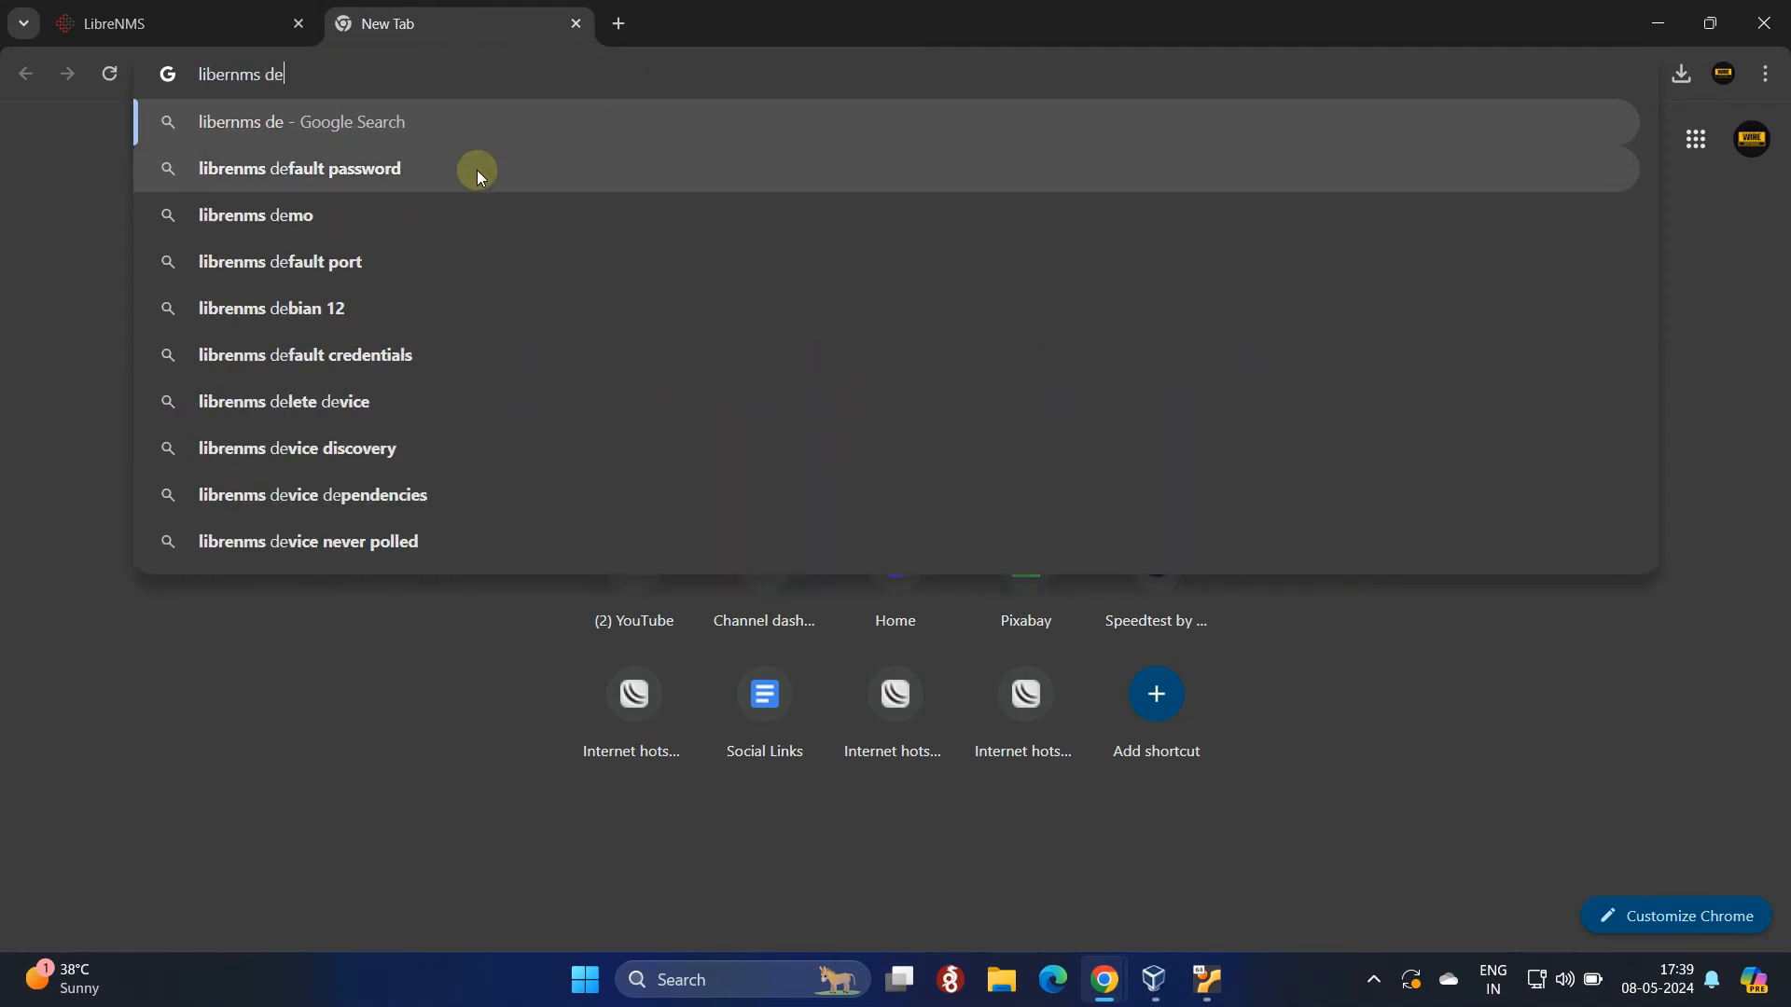
left_click(478, 169)
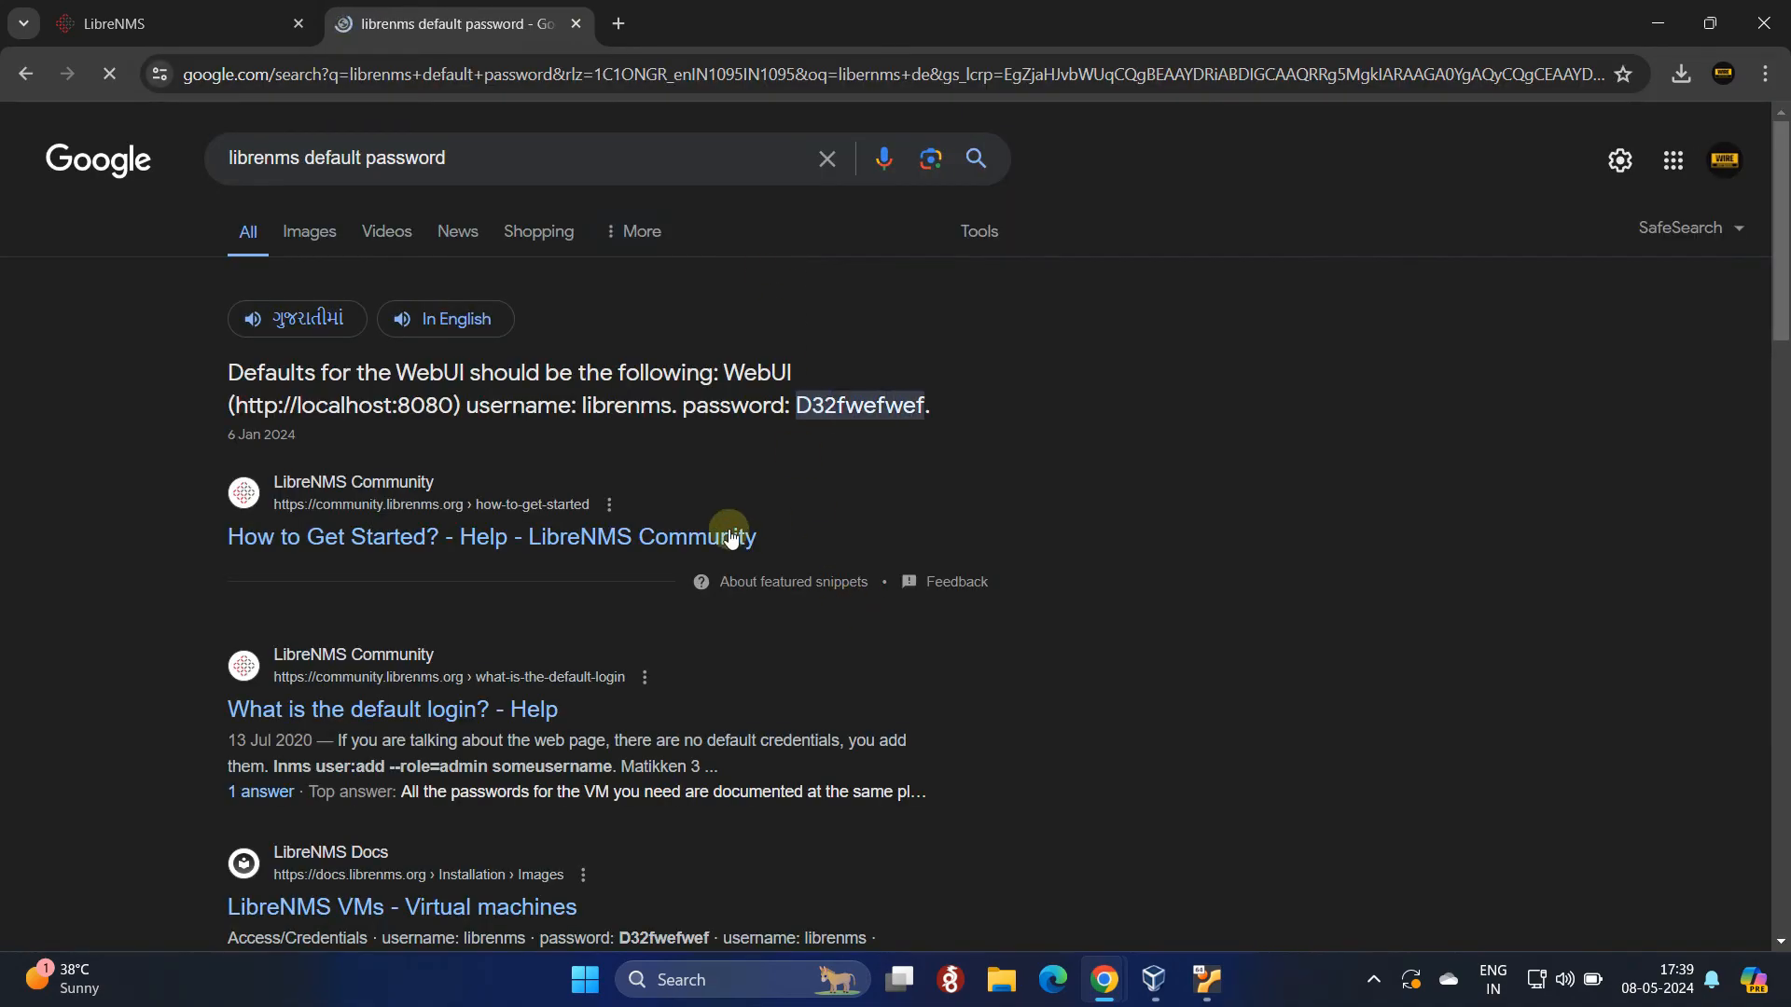
left_click_drag(466, 405, 670, 408)
key("ctrl+c")
left_click(585, 407)
right_click(667, 409)
left_click(700, 433)
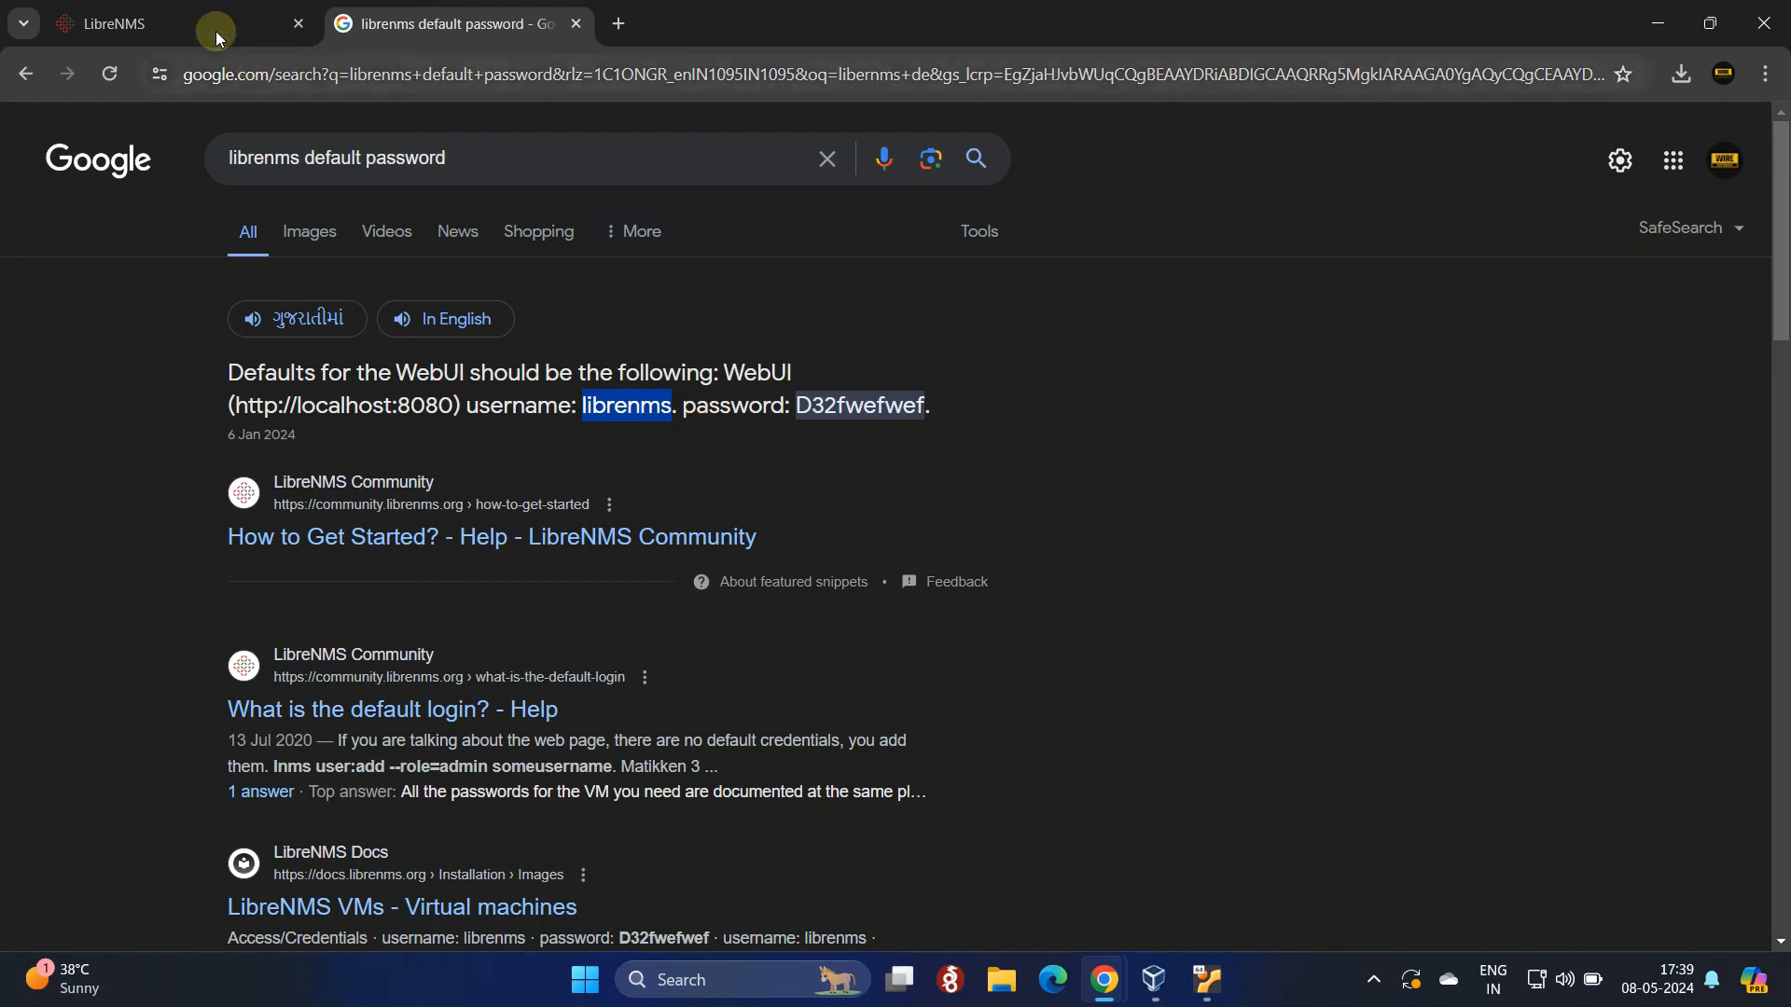
left_click(149, 23)
Step: Paste the default username into the login form and copy the default password from the results
right_click(664, 361)
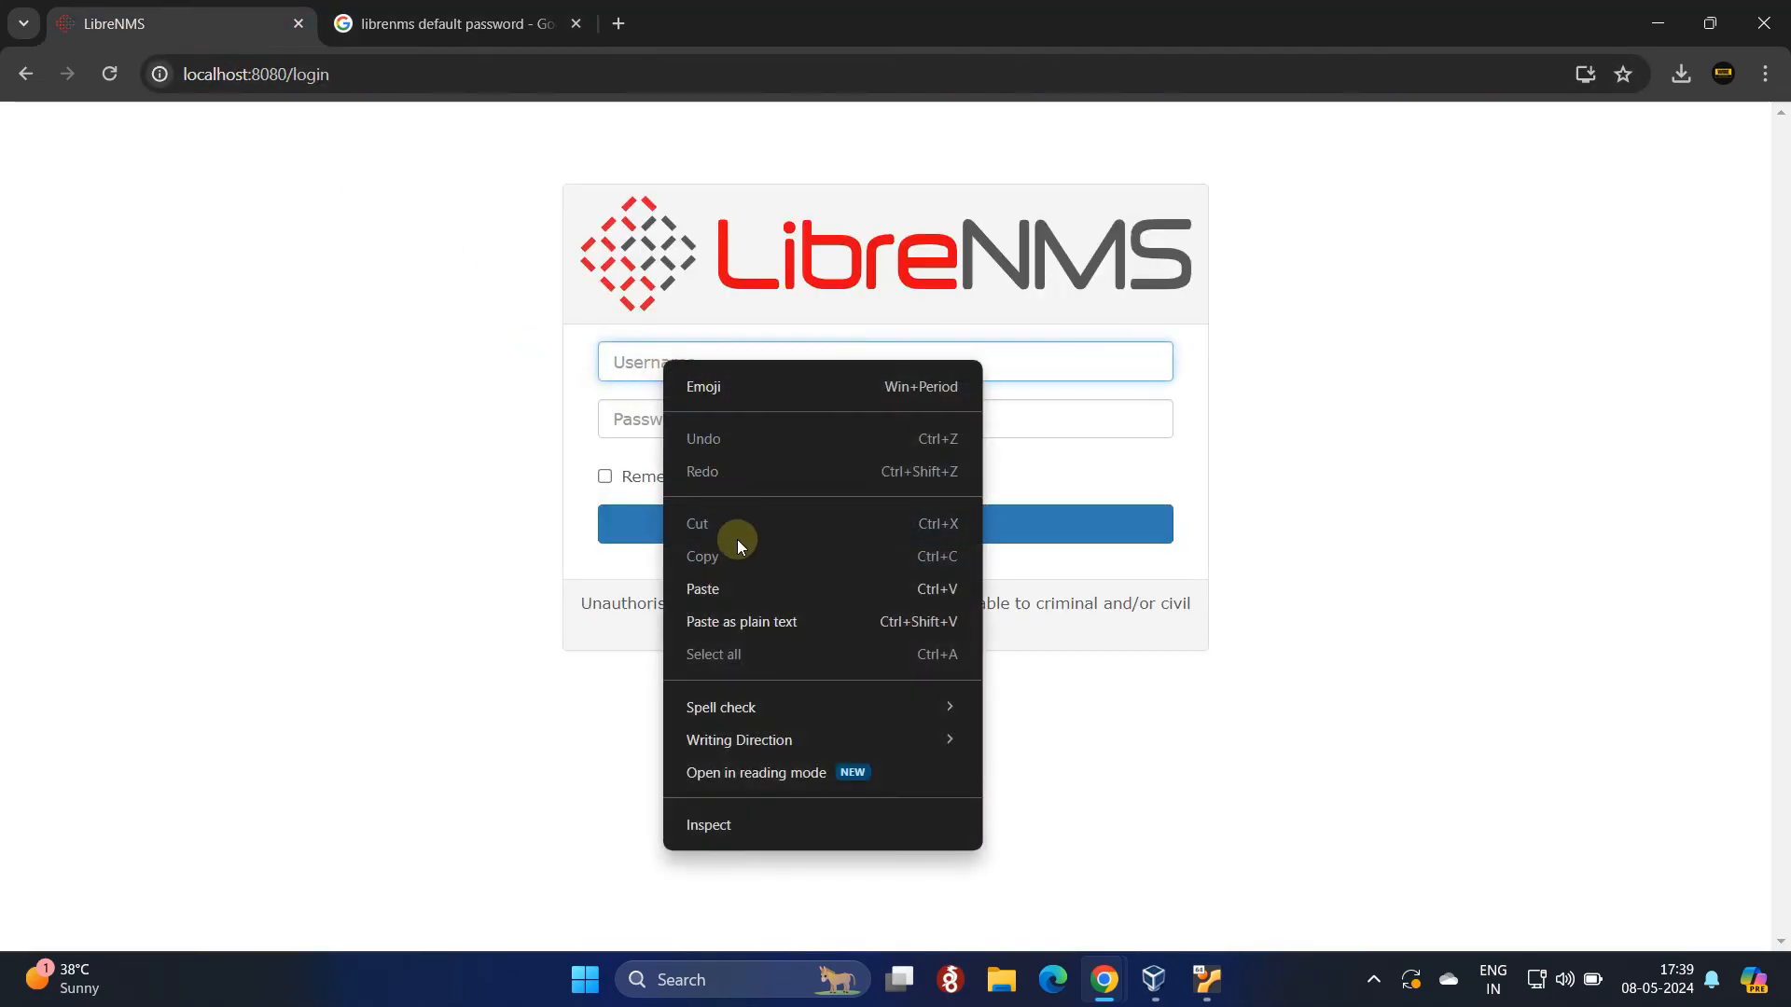
left_click(747, 589)
left_click(472, 21)
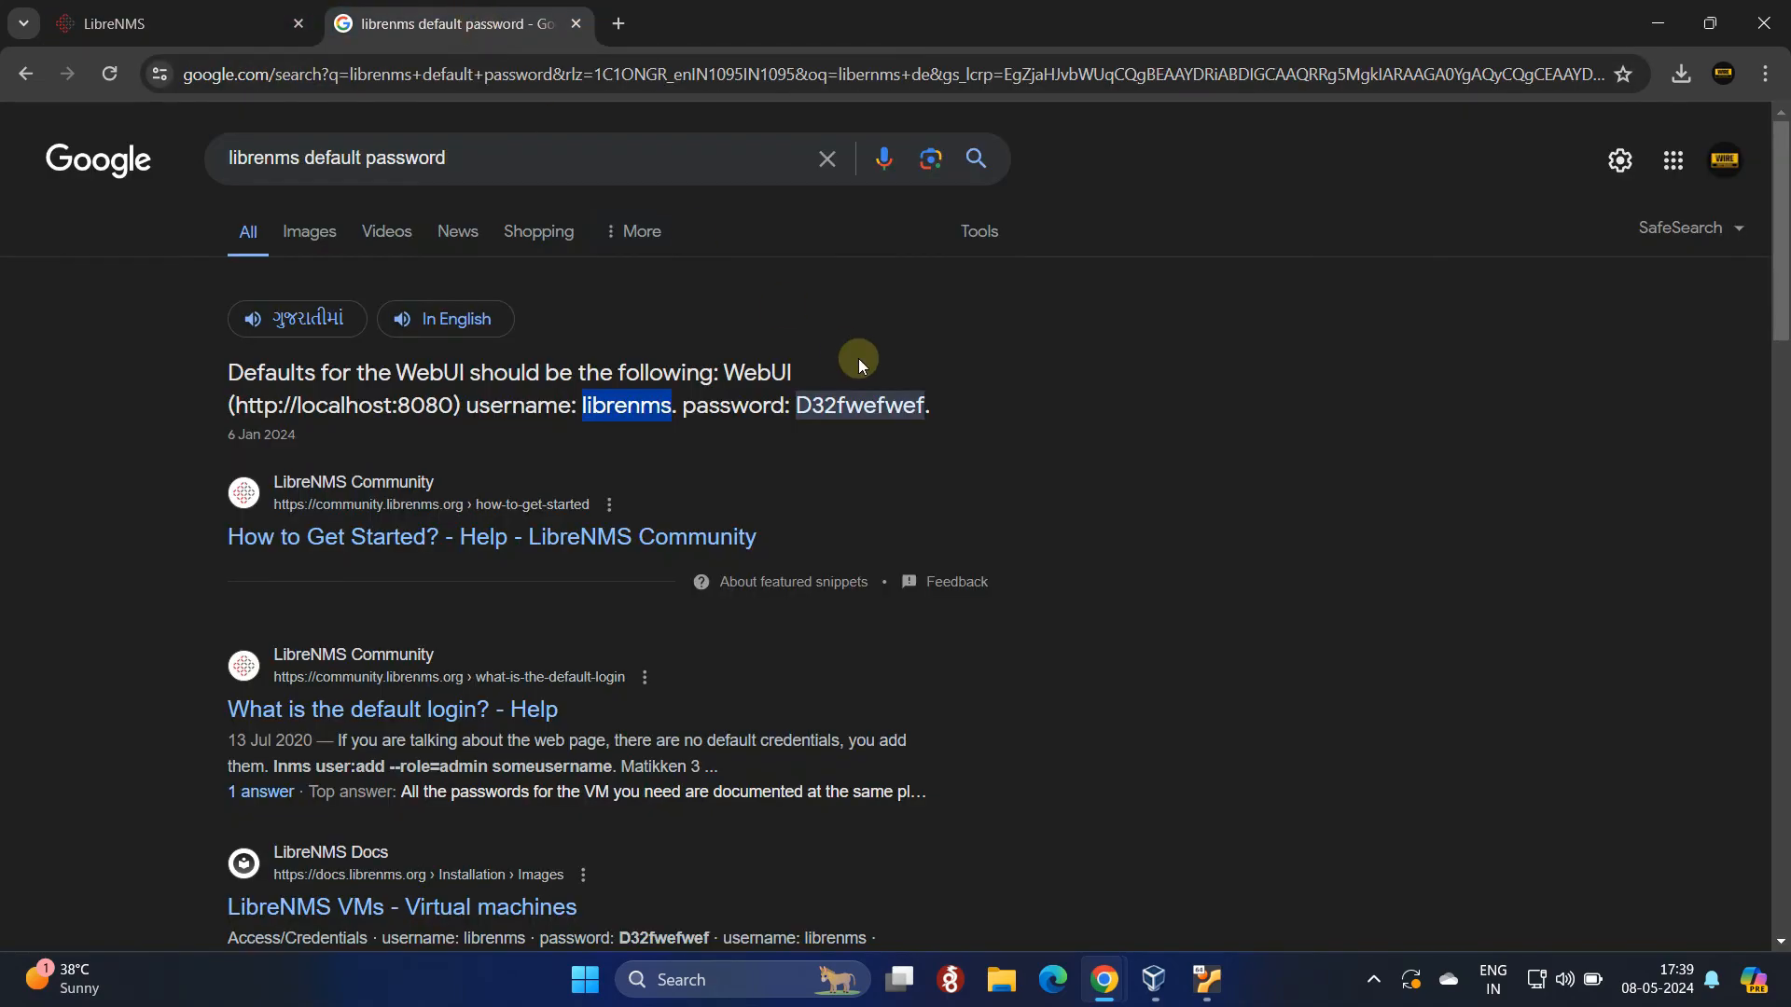
left_click_drag(799, 407, 924, 410)
right_click(928, 424)
left_click(938, 432)
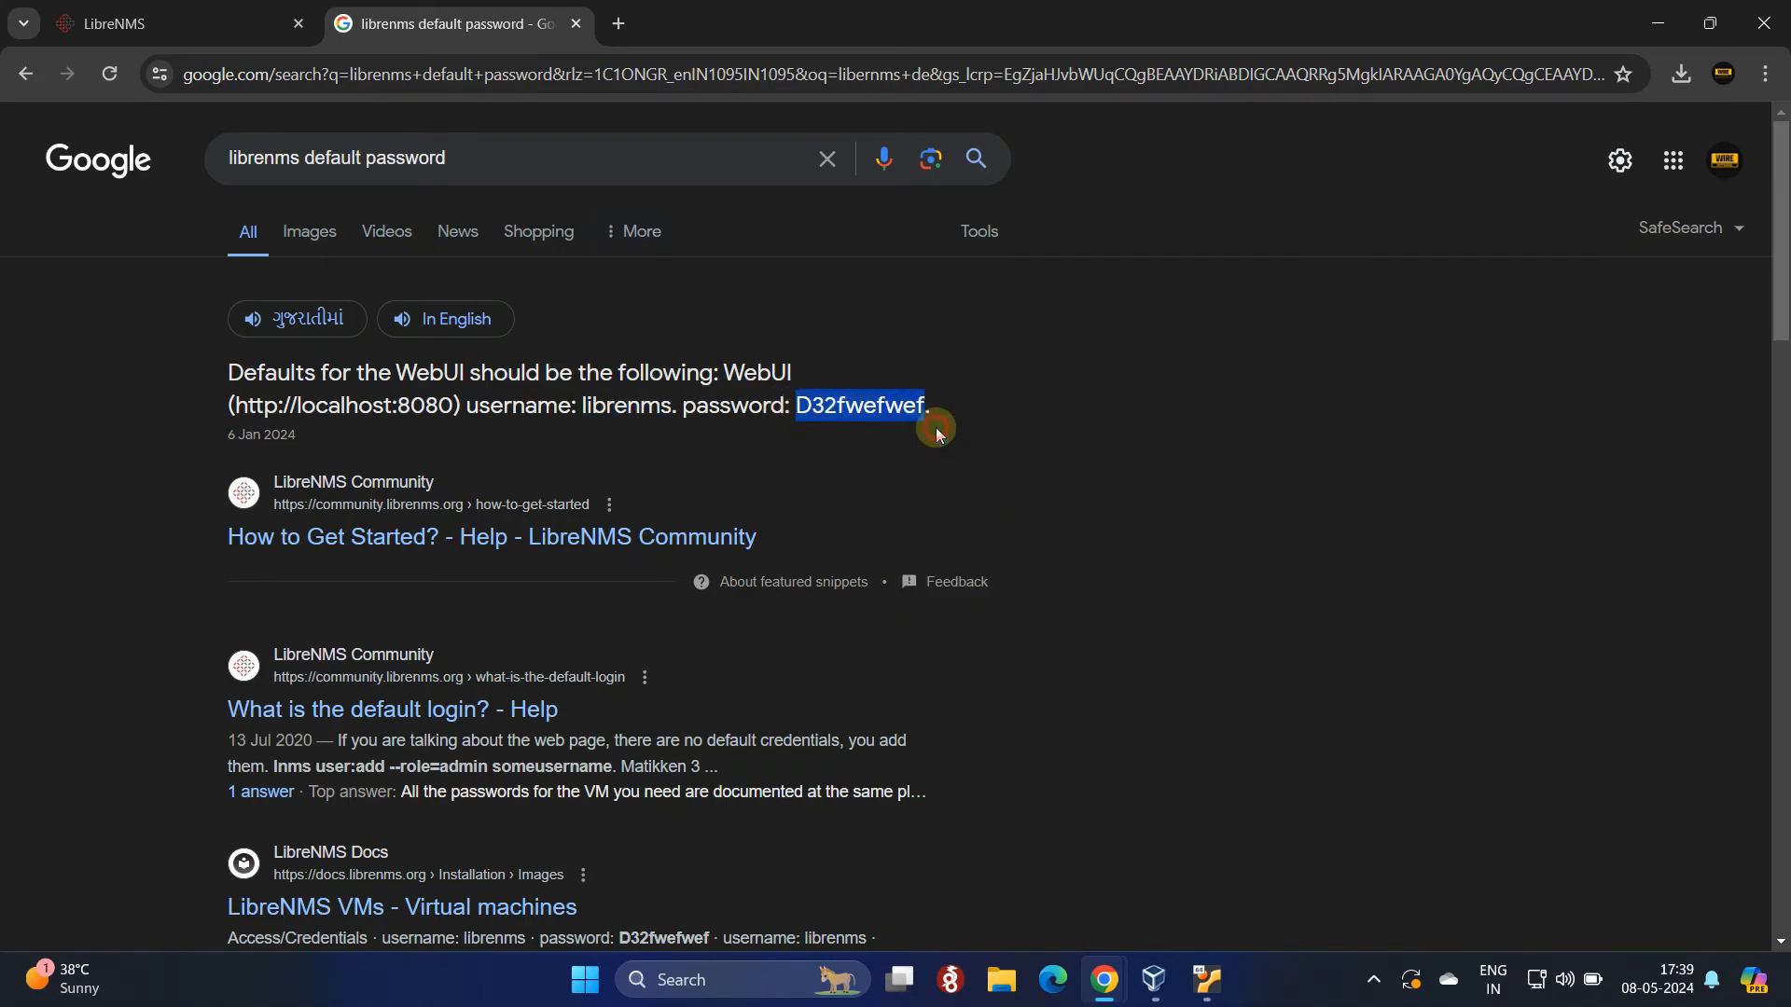
left_click(177, 23)
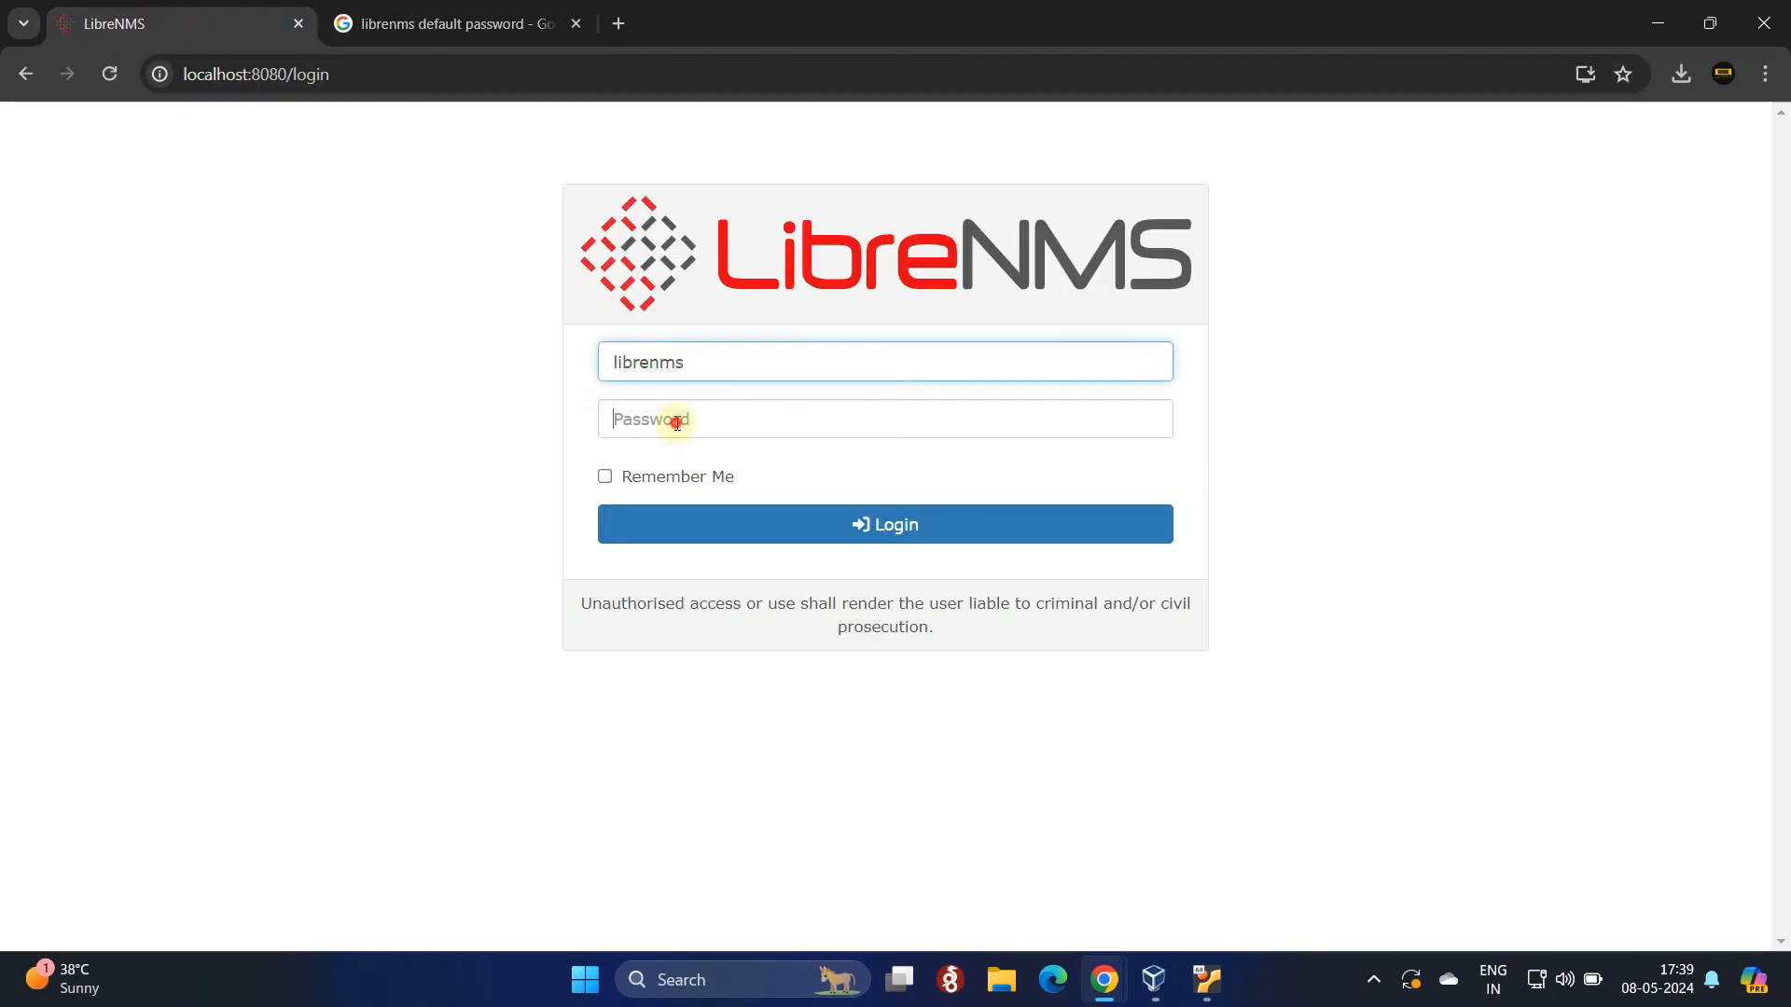
Step: Paste the default password, tick Remember Me, and log in to LibreNMS
right_click(678, 421)
left_click(751, 736)
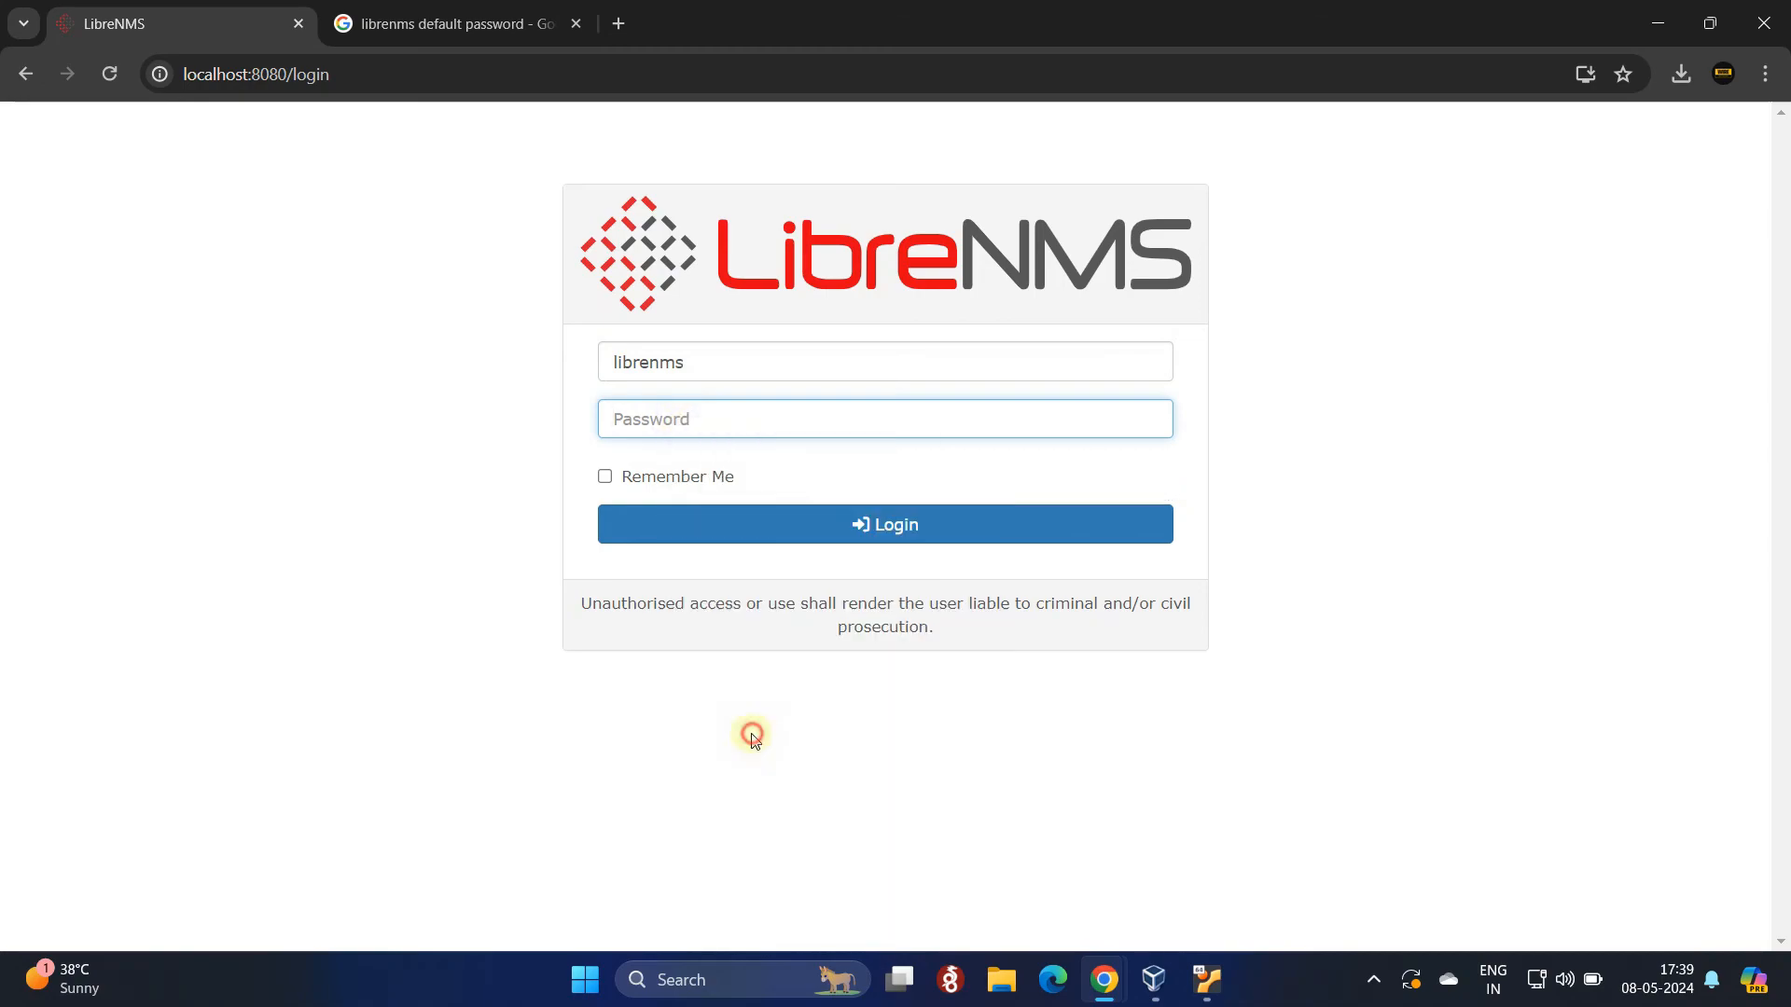
left_click(605, 478)
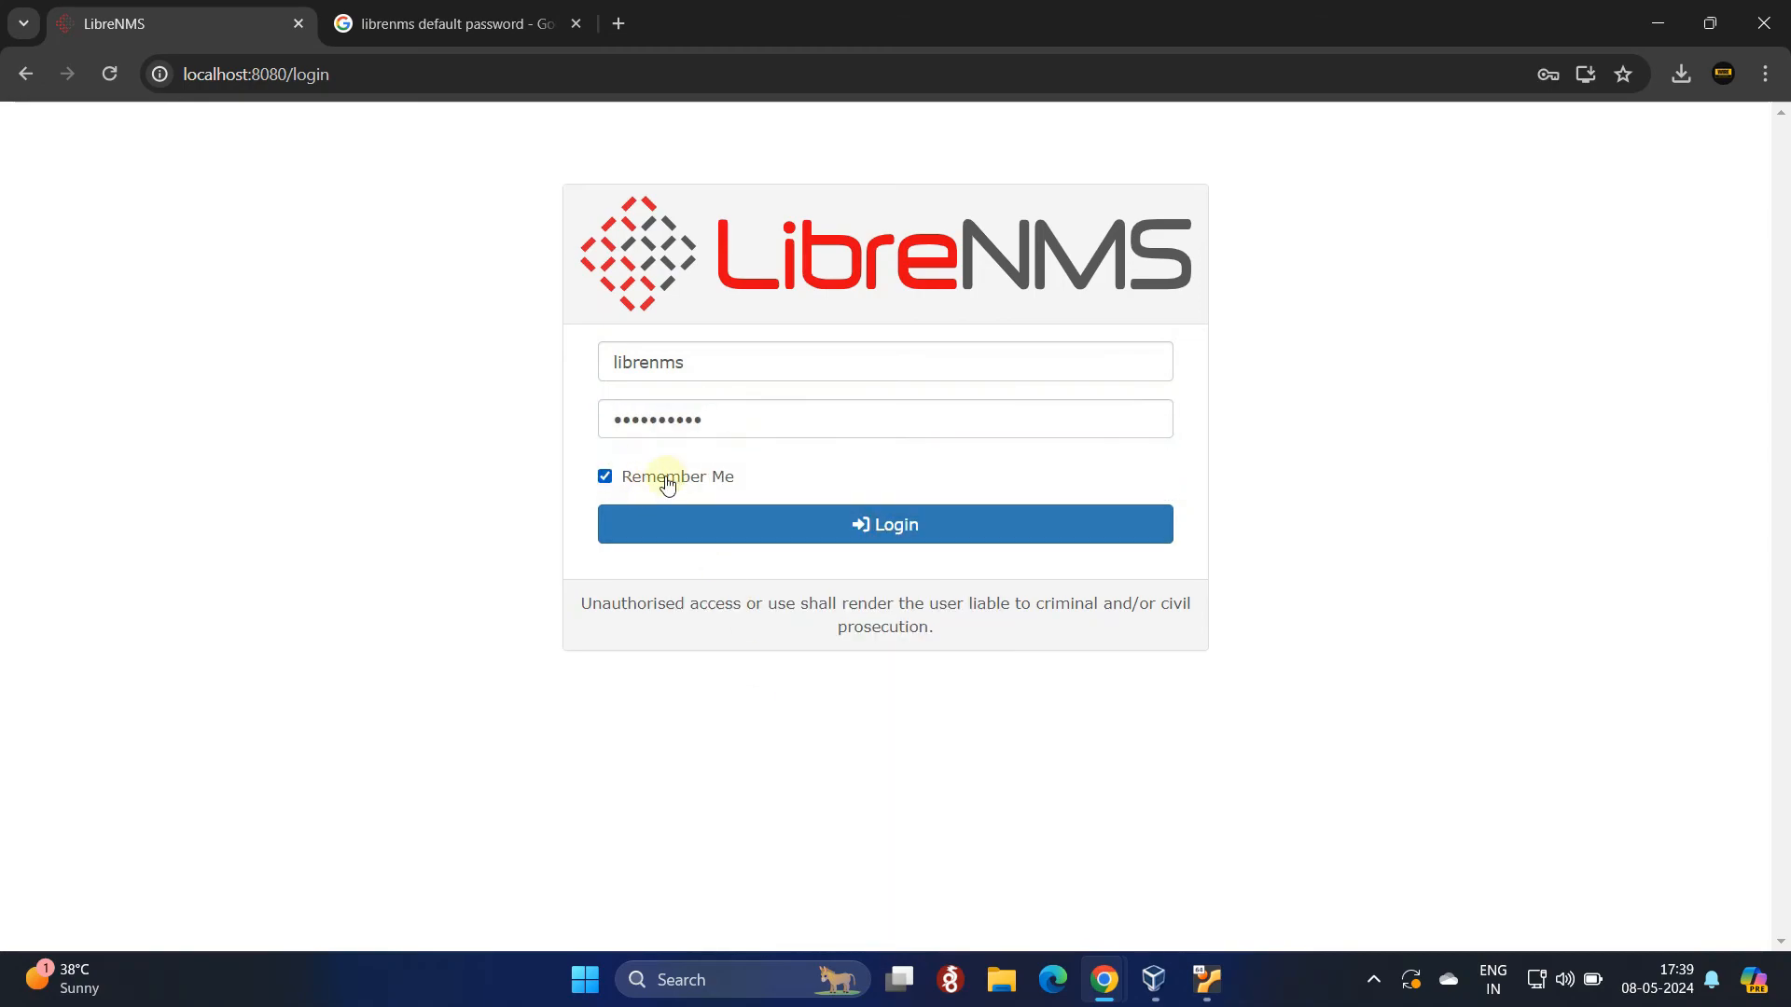
left_click(911, 527)
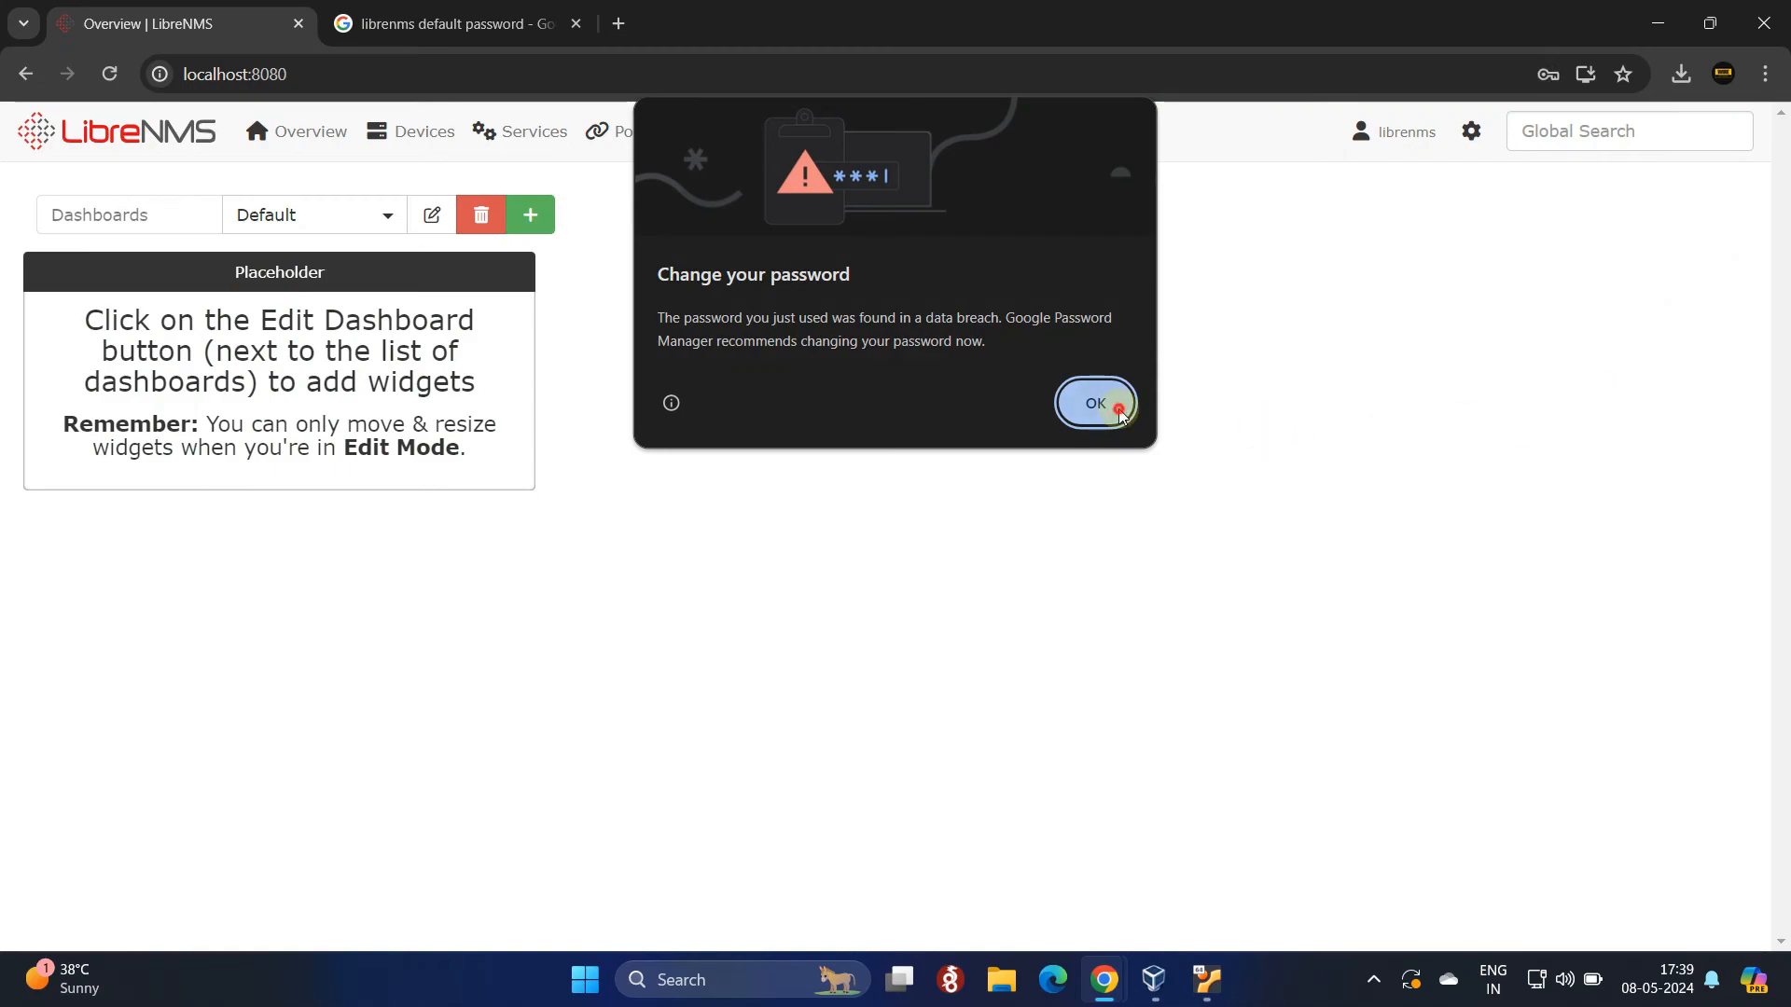
Step: Dismiss Chrome's breach warning, decline saving the password, and open My Settings from the user menu
left_click(1110, 406)
left_click(1588, 427)
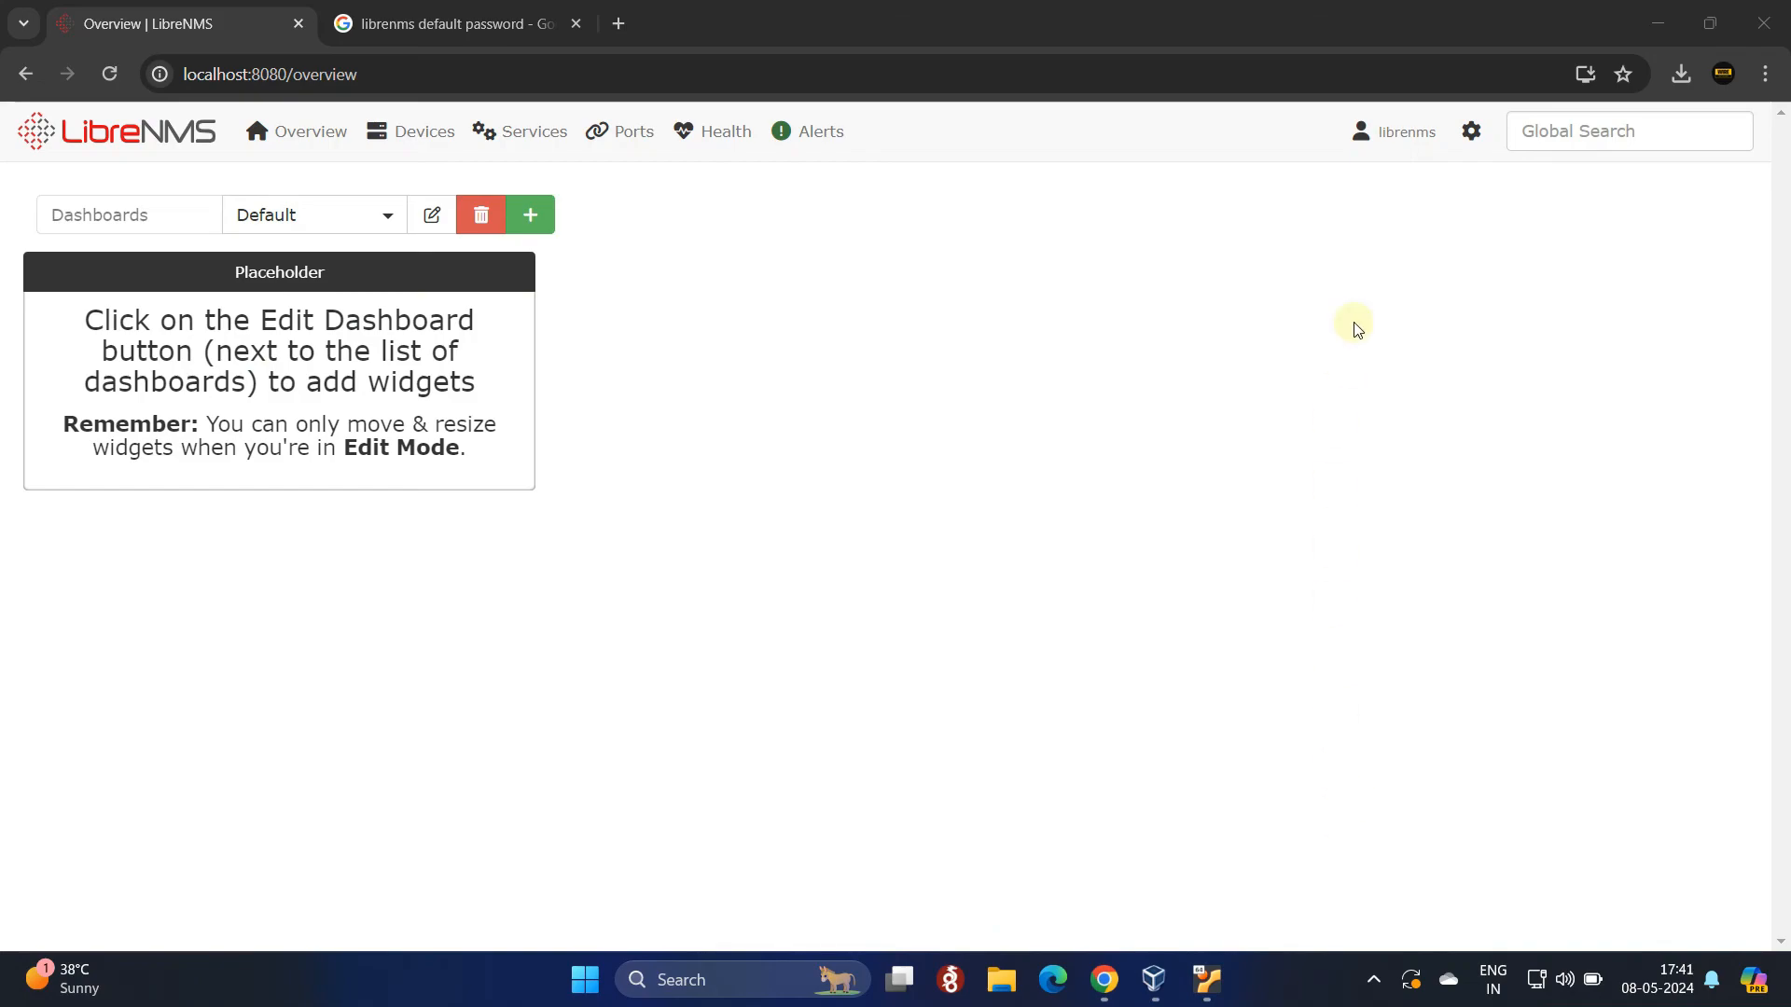
left_click(1396, 142)
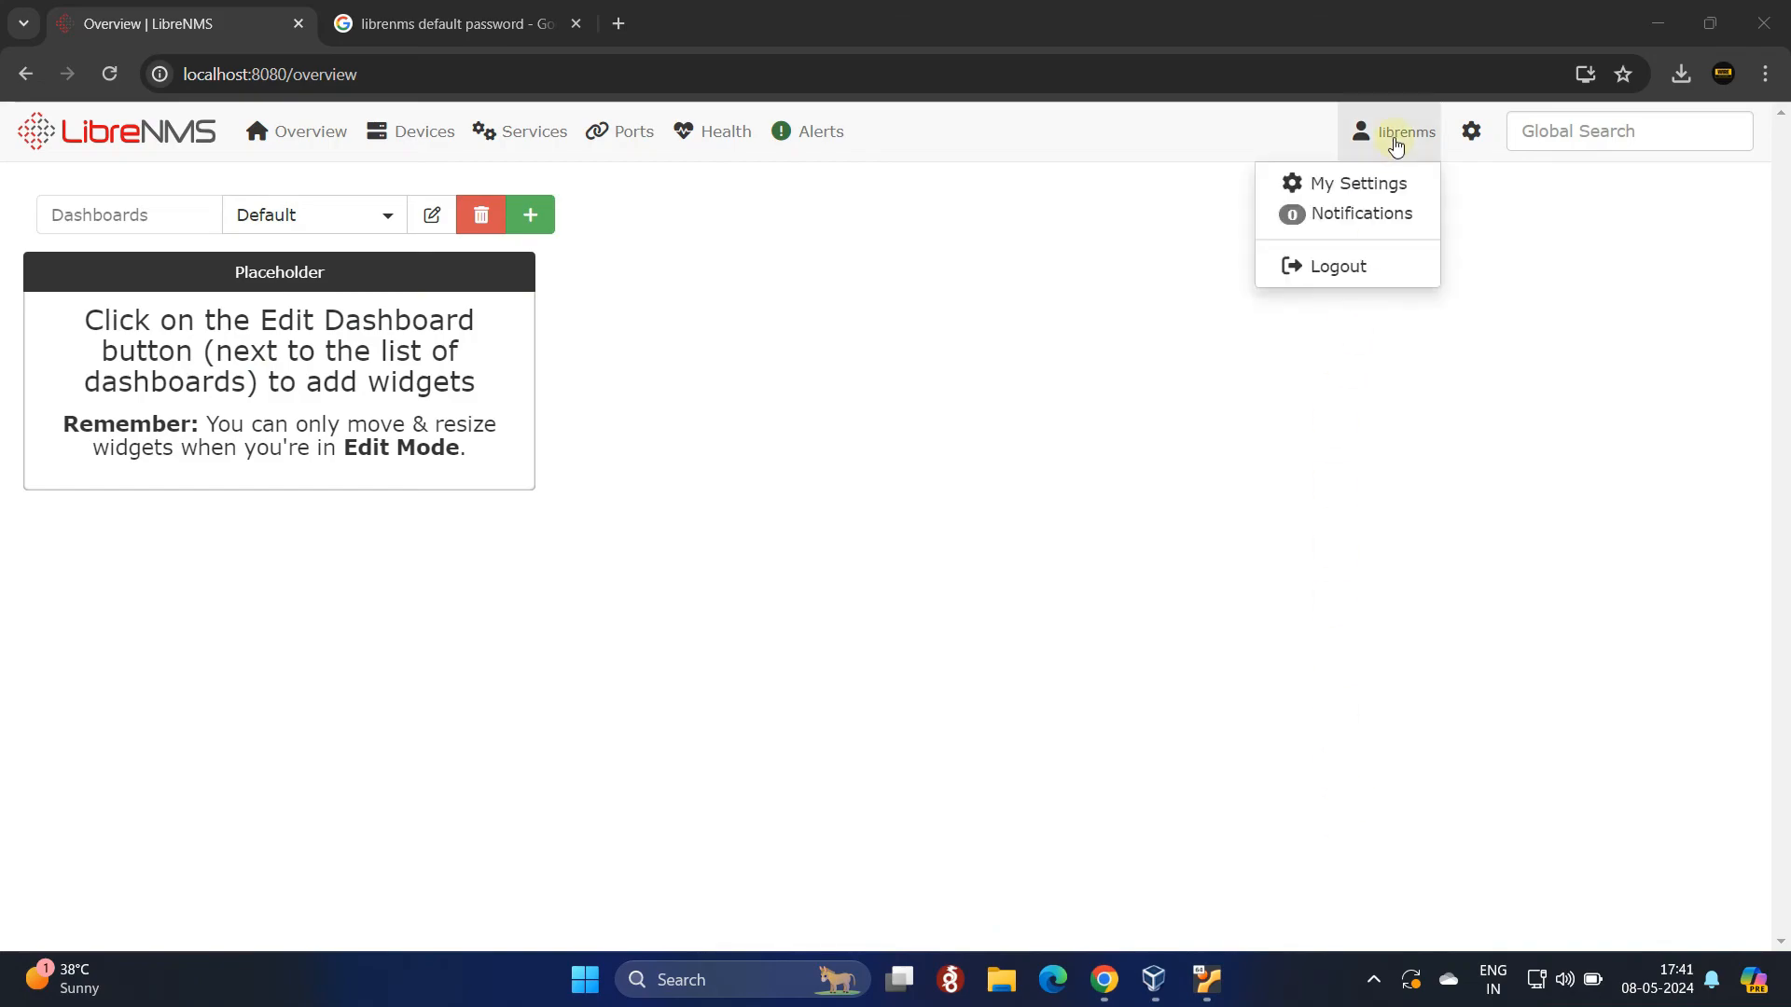
left_click(1364, 191)
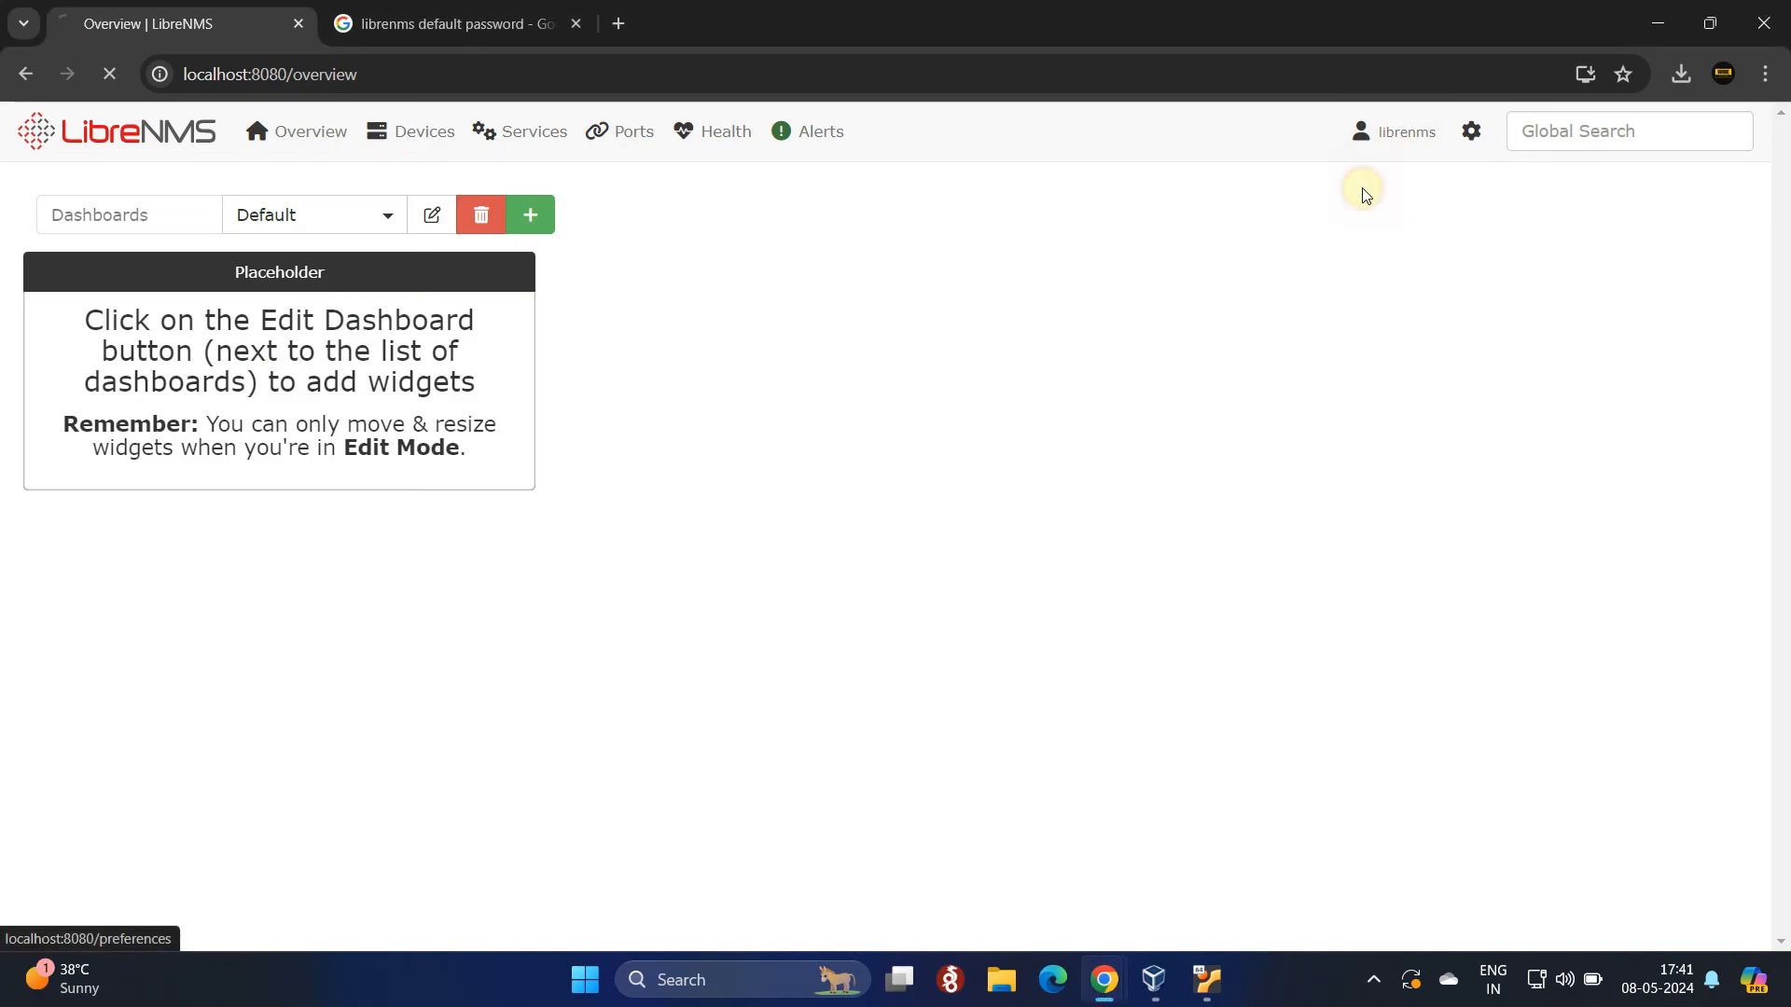
Step: Fill Current Password with the default password, checking it against the search-result snippet
scroll(1020, 645, "down", 1)
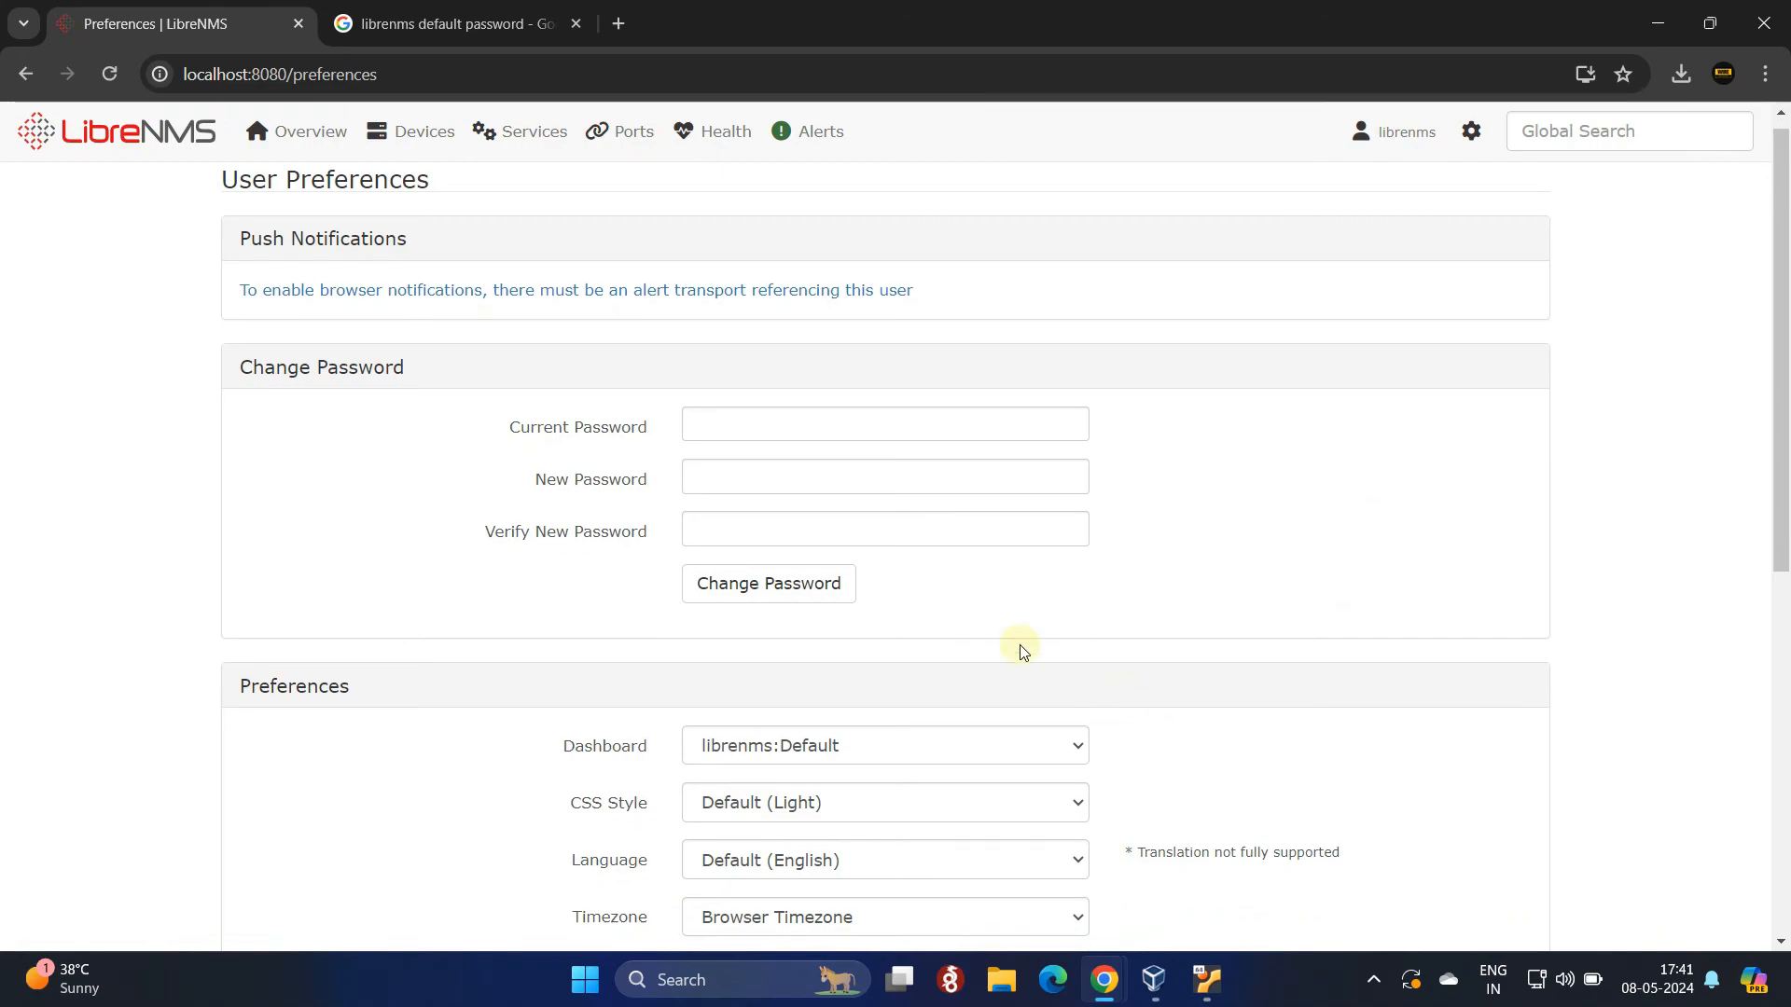
left_click(743, 333)
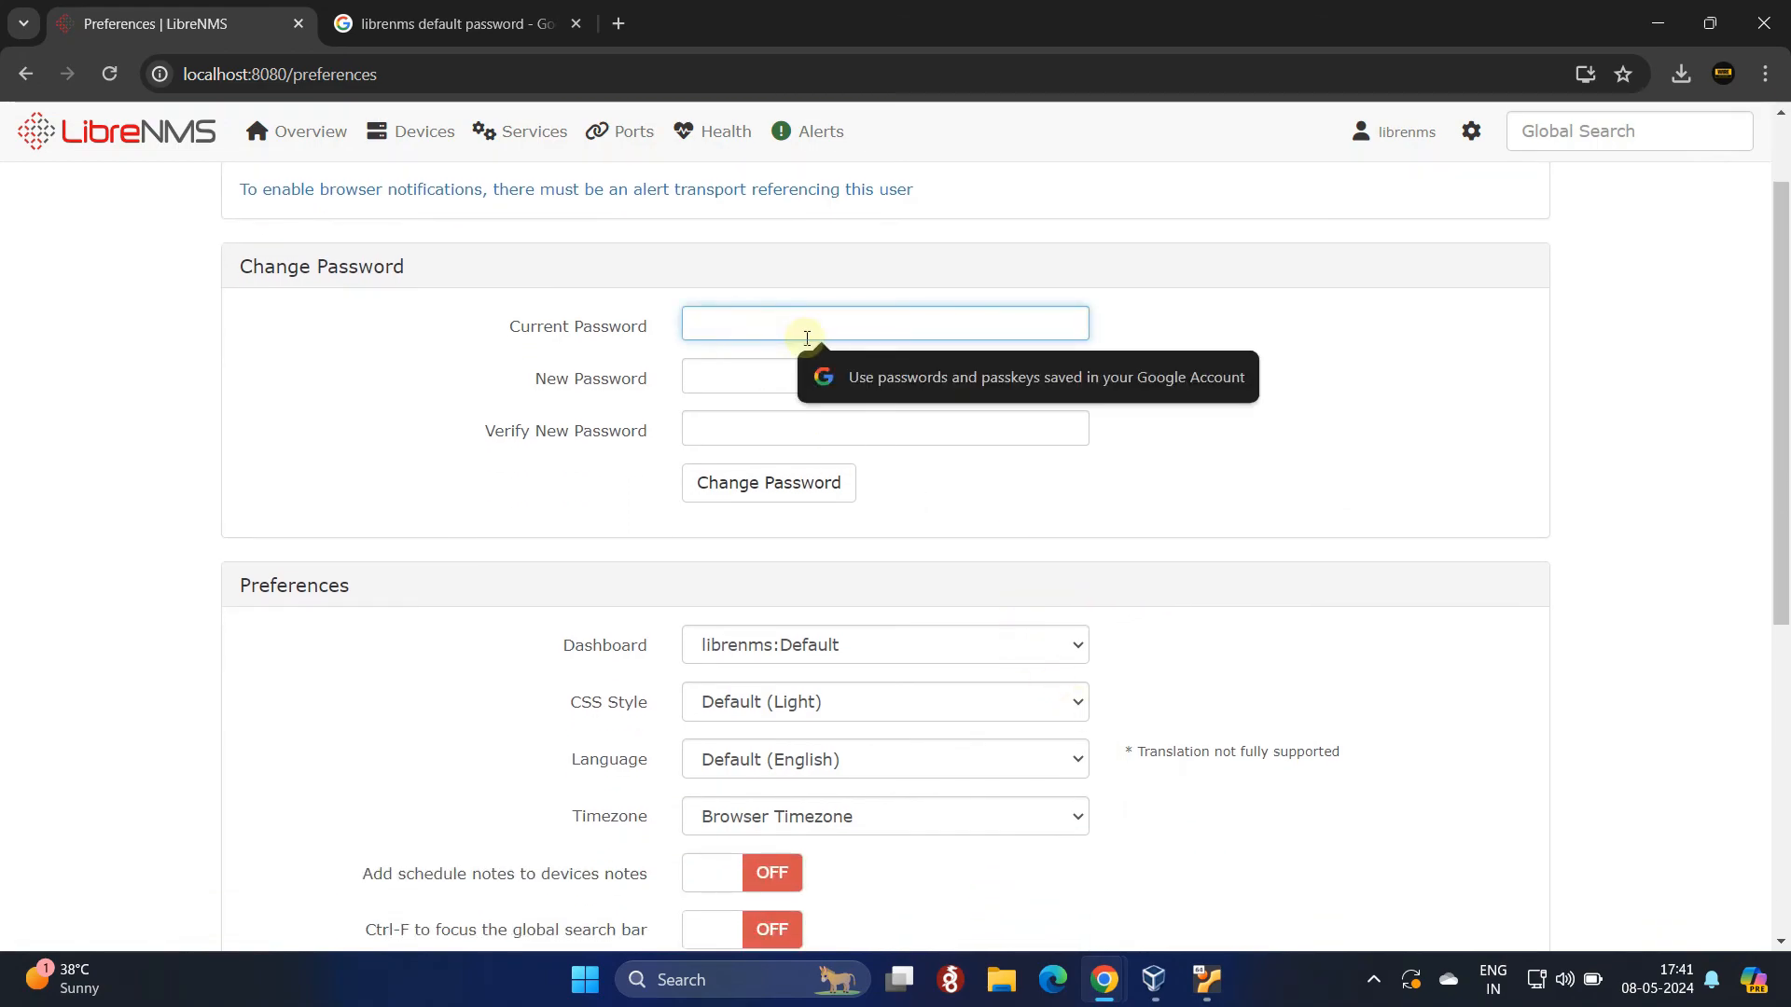
key("ctrl+v")
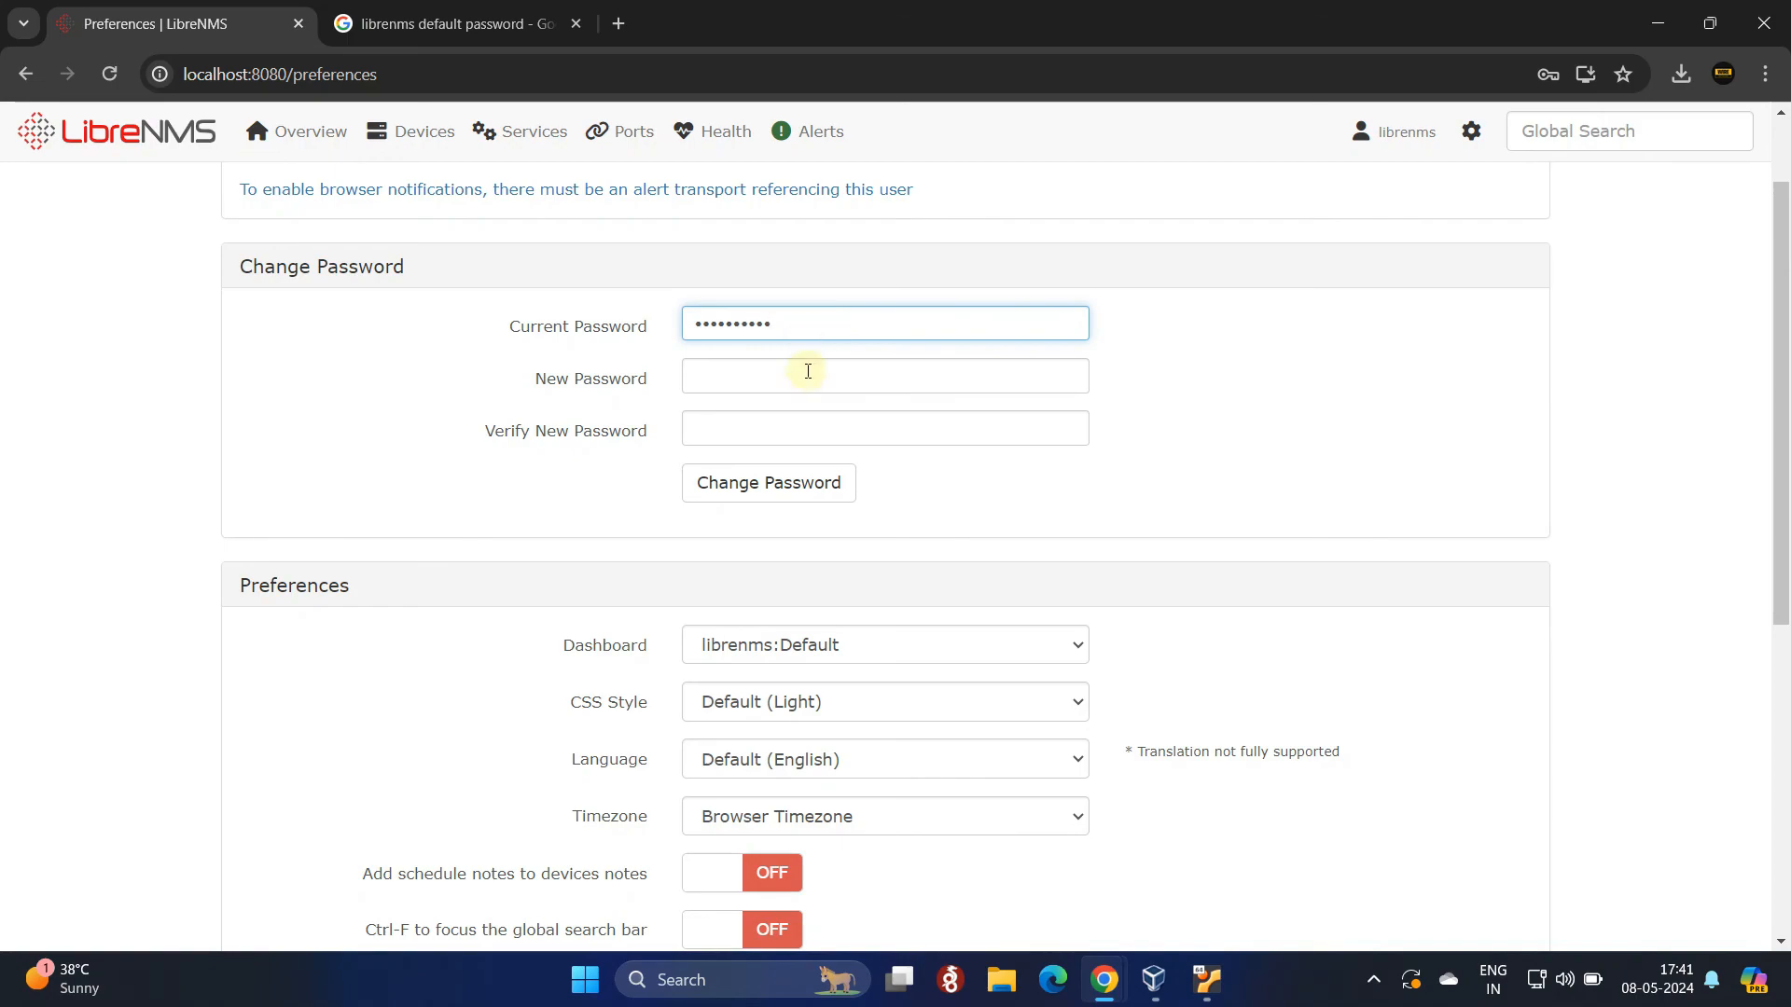
left_click(808, 371)
left_click(519, 18)
double_click(842, 405)
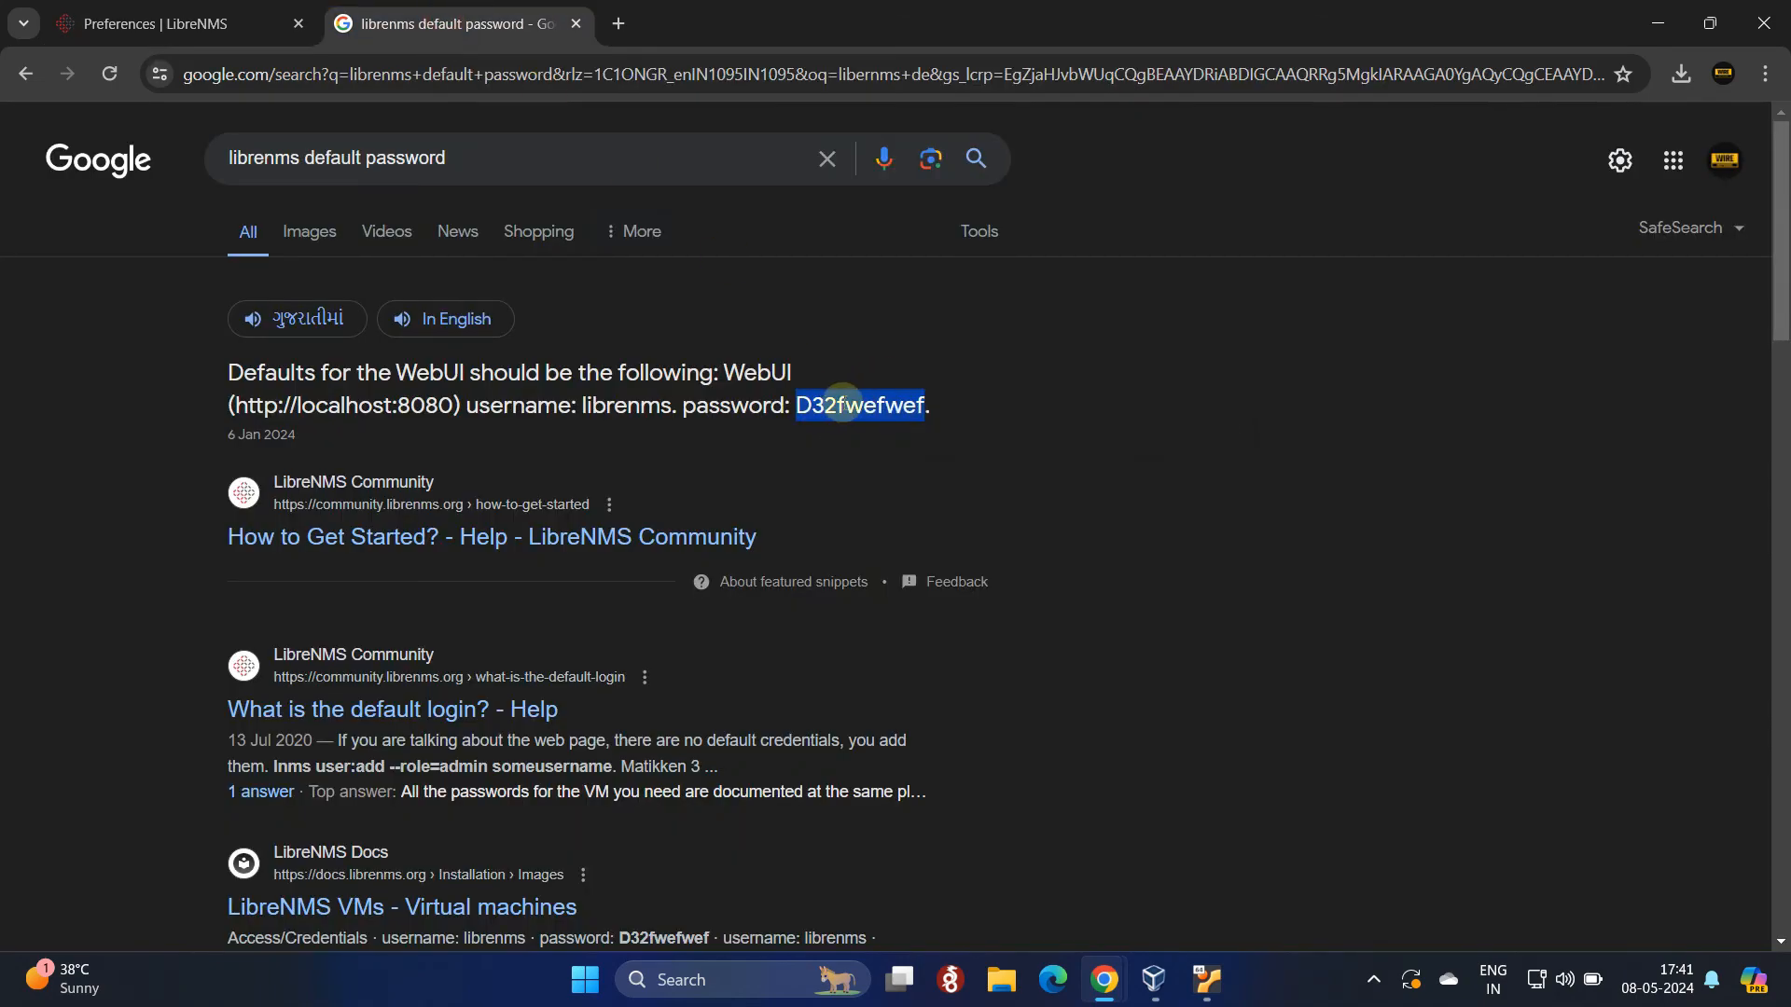
left_click(177, 23)
Step: Enter and confirm a new password, then submit the Change Password form
left_click_drag(804, 326, 691, 328)
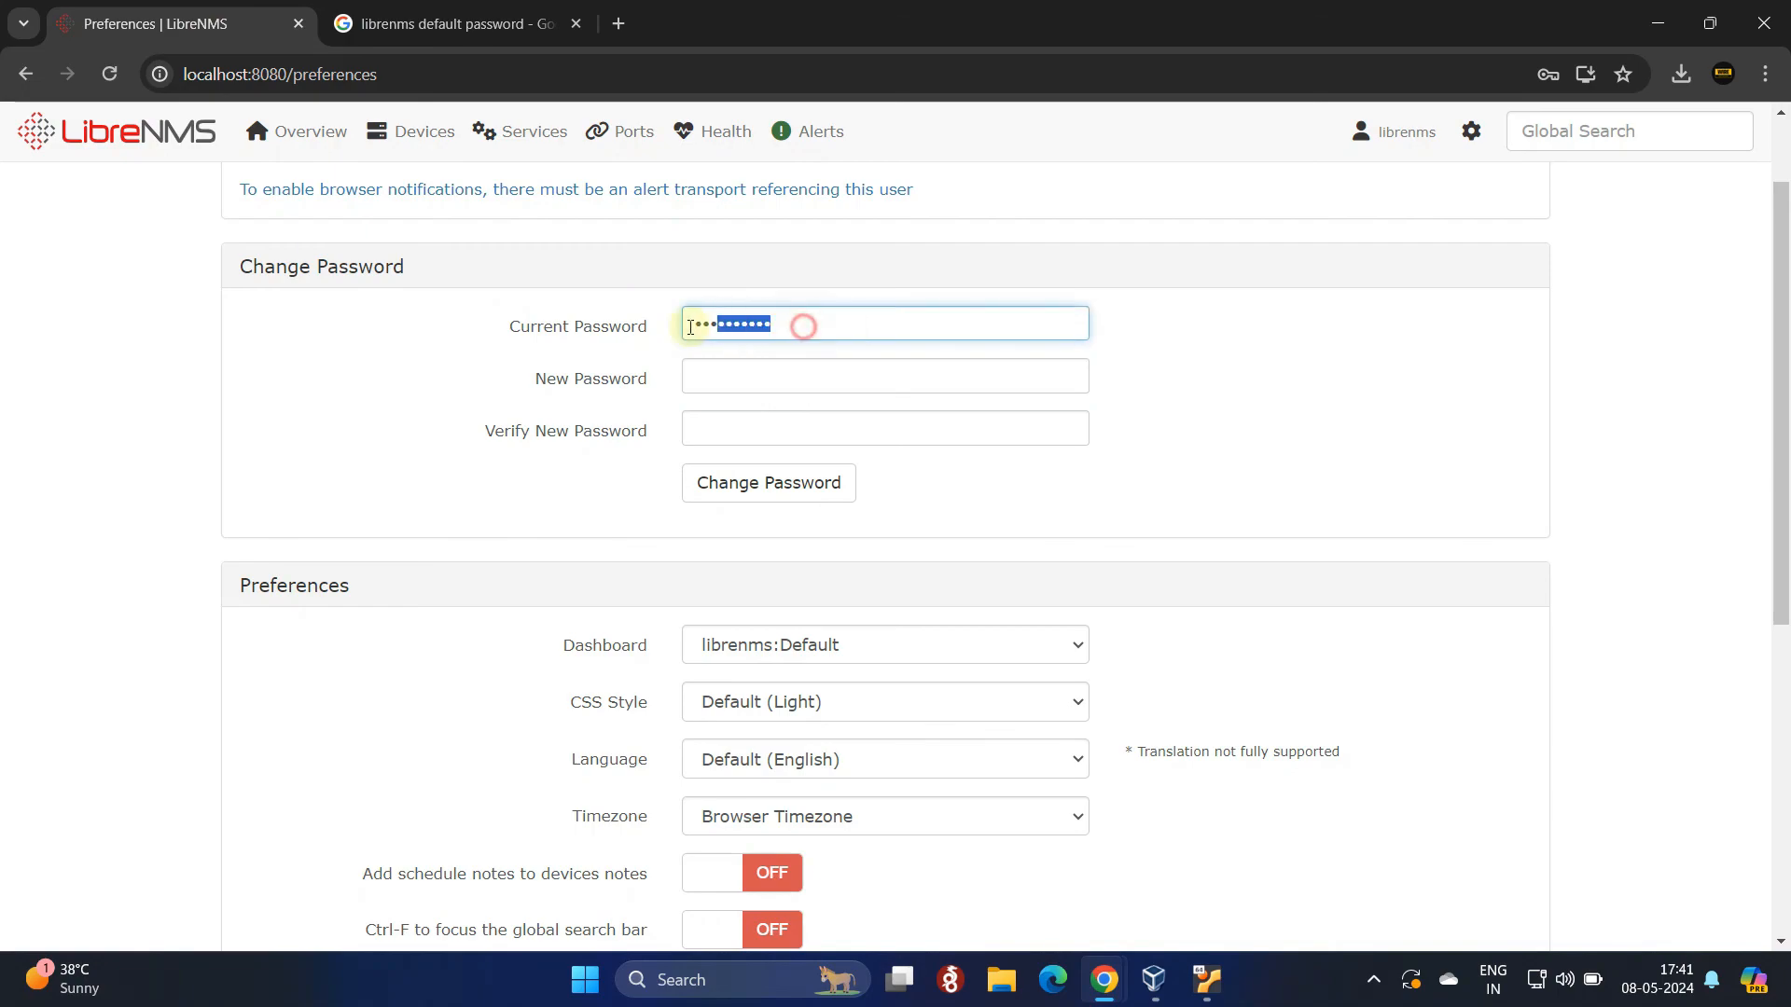
left_click(796, 388)
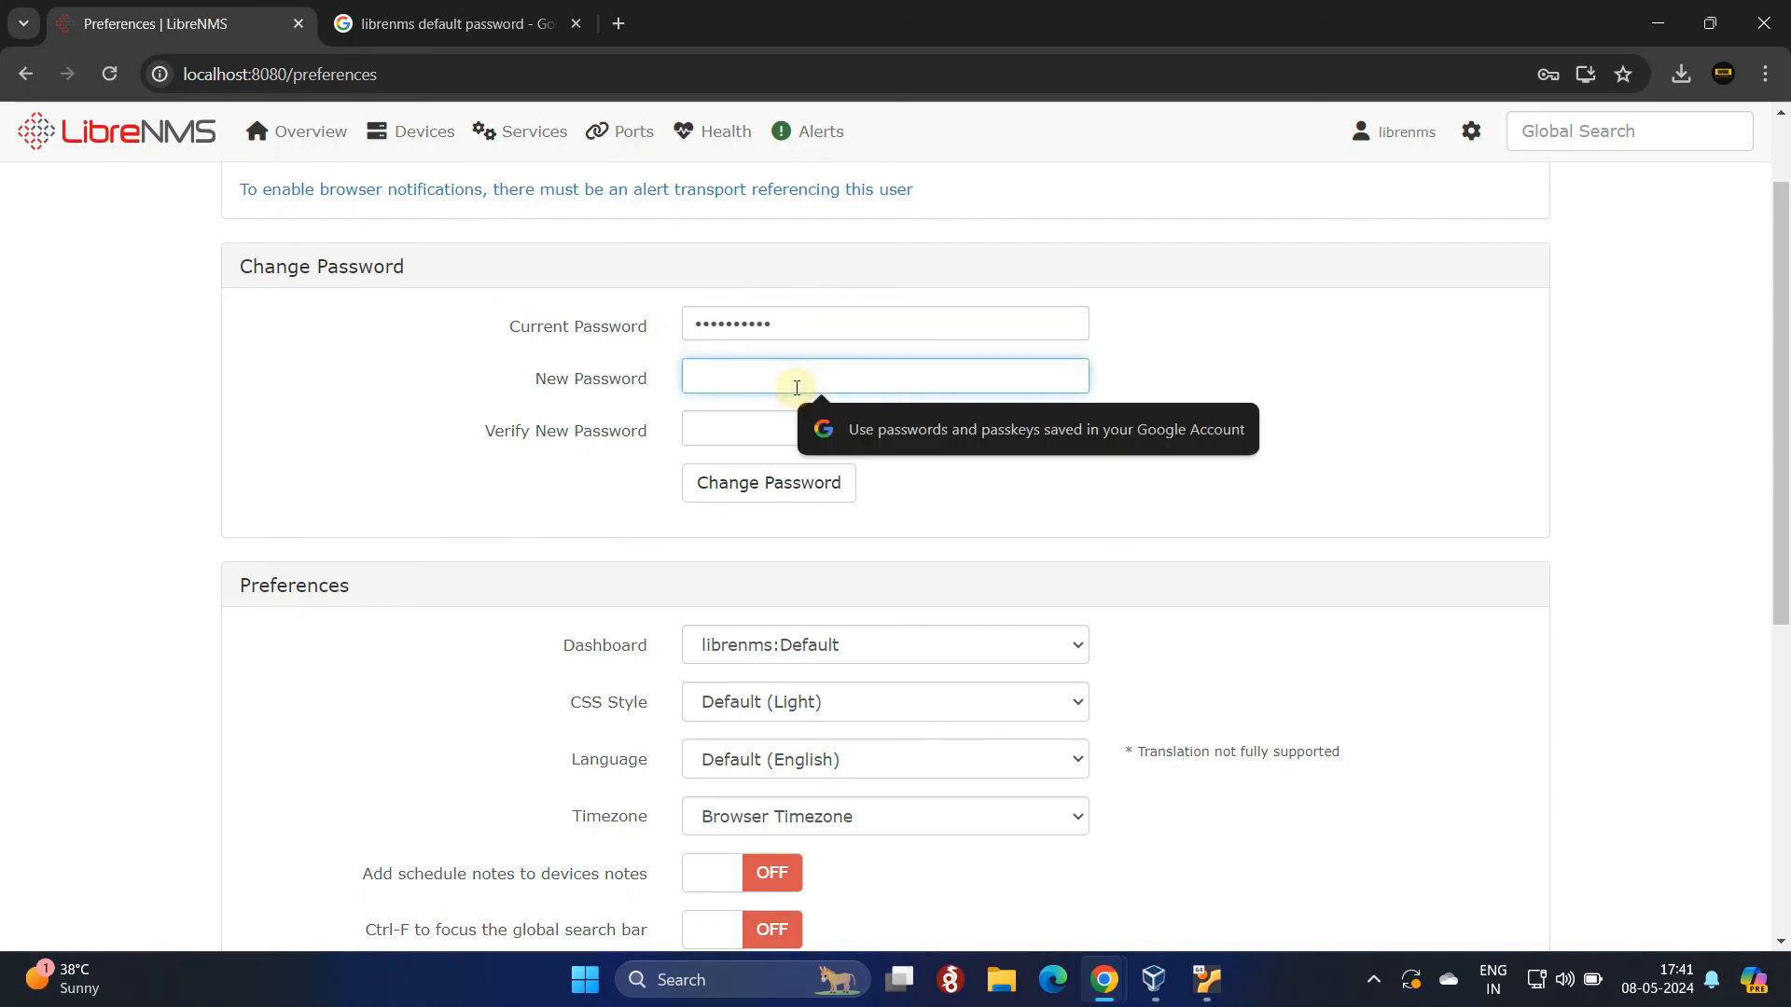
type("•••")
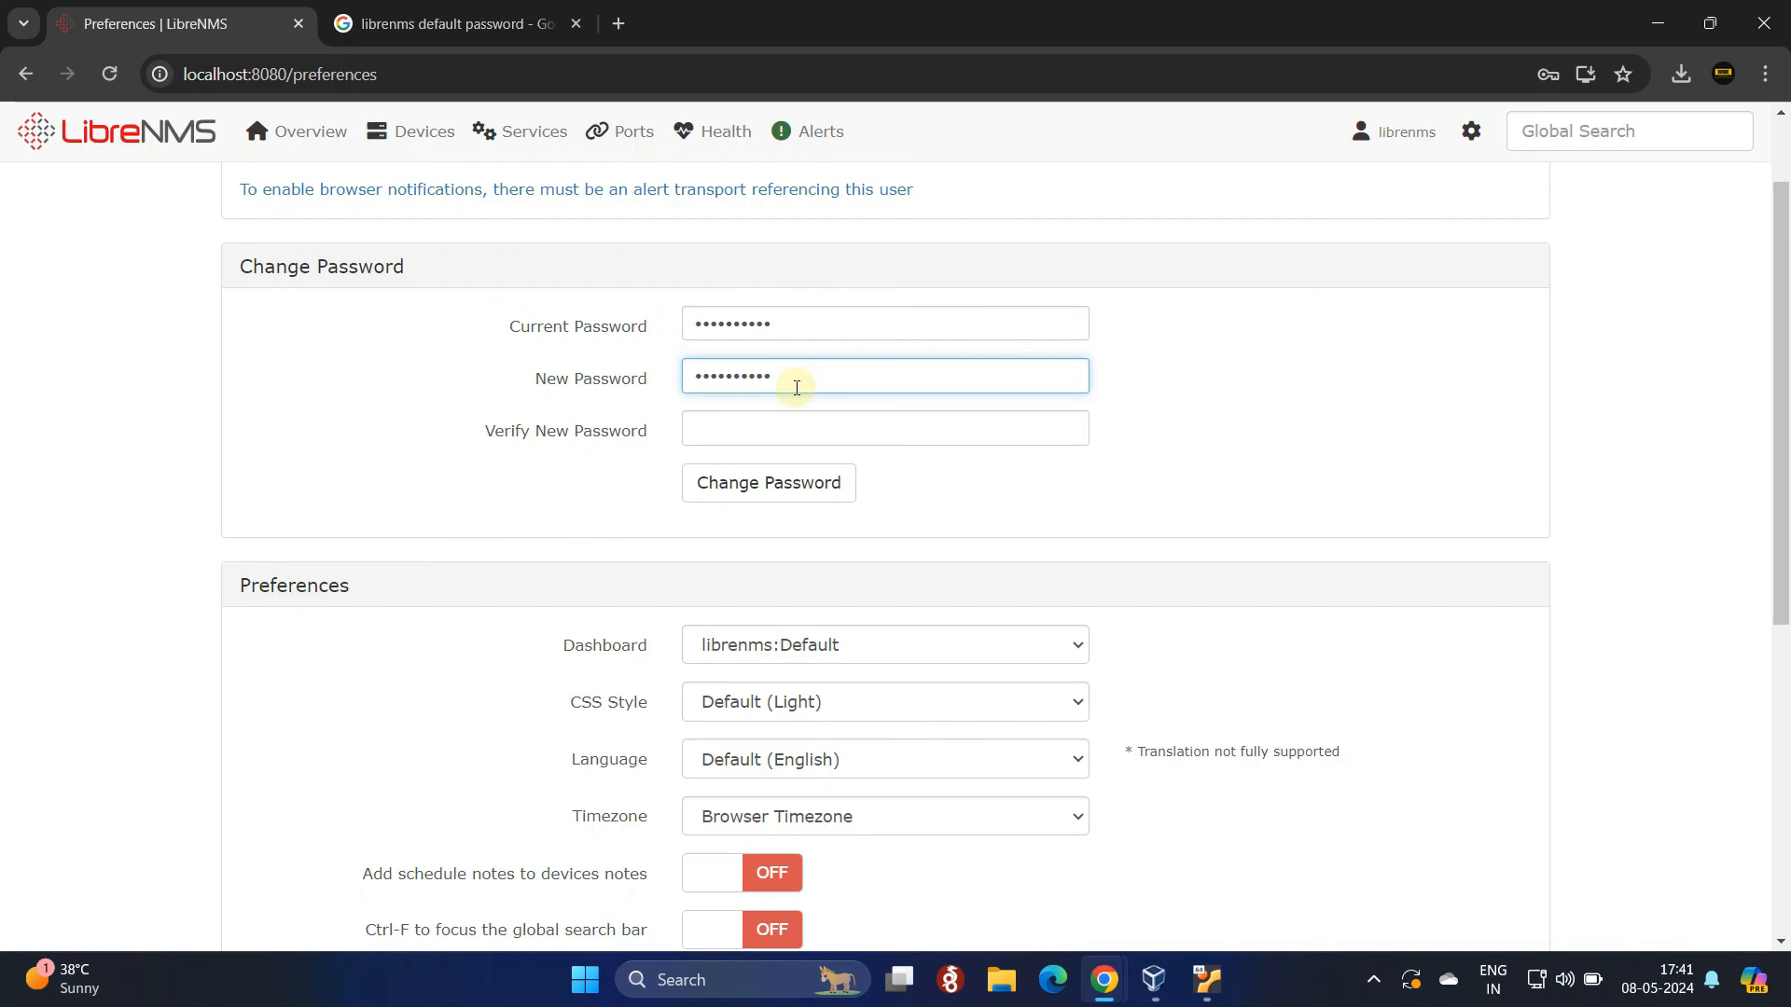
key("Tab")
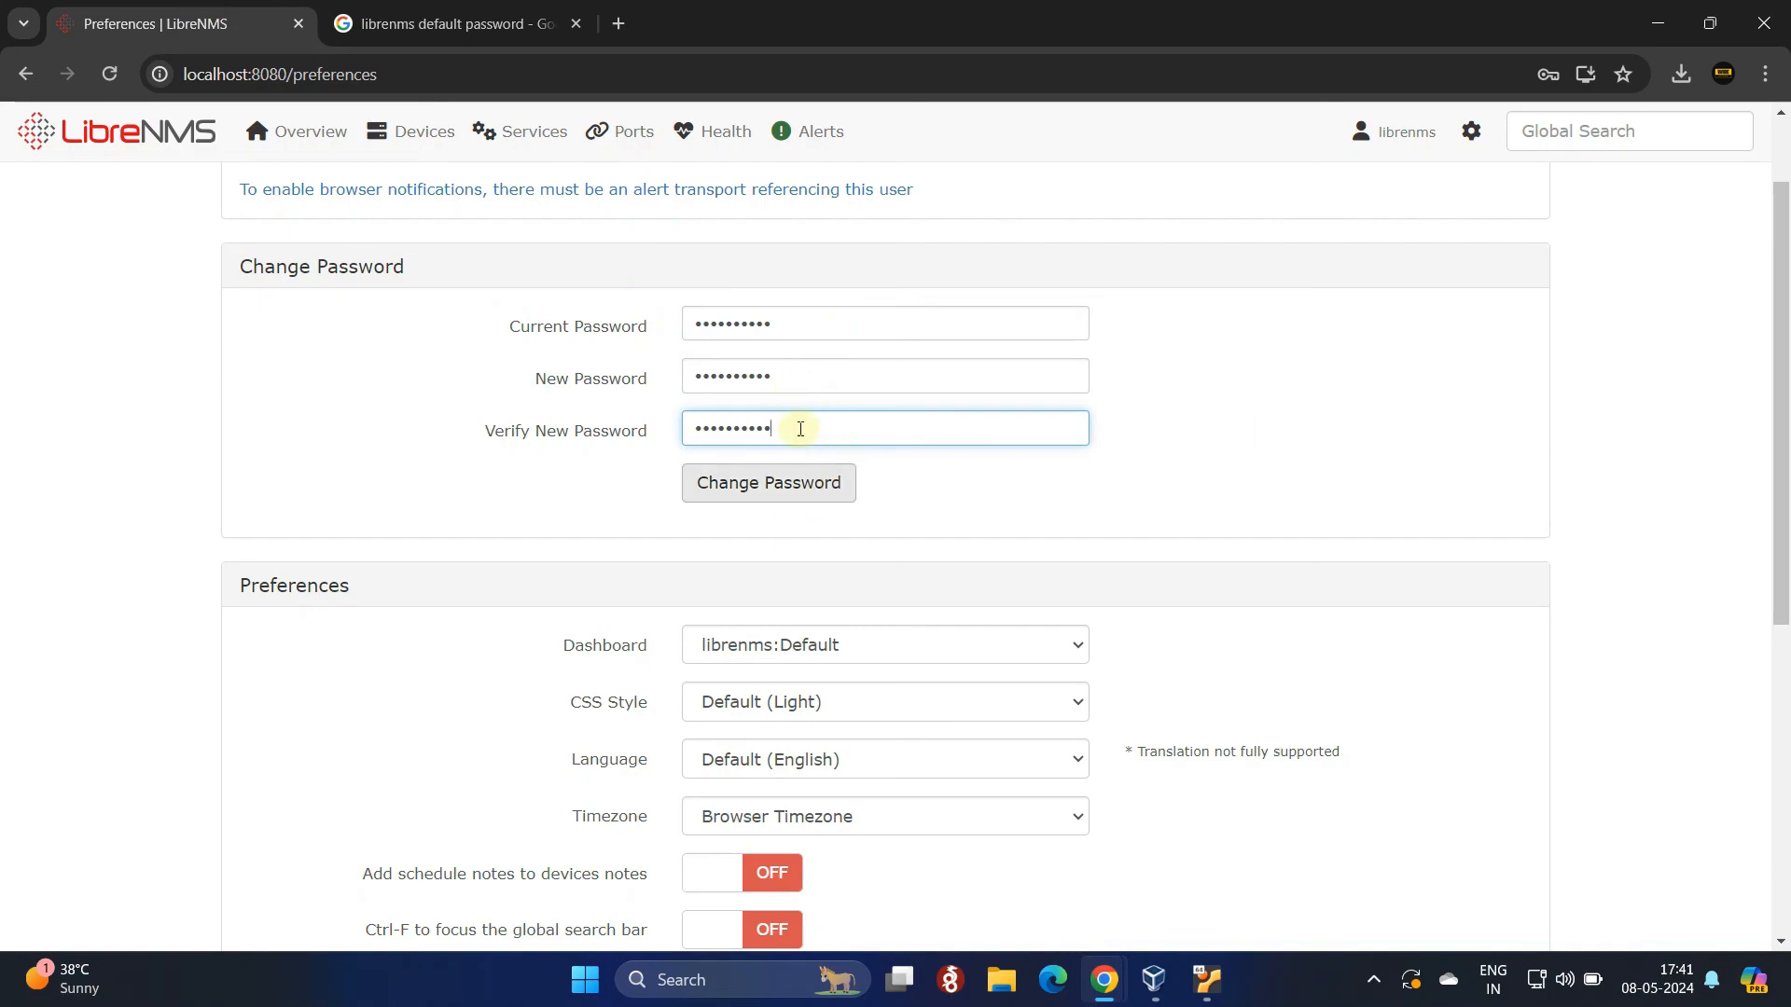
left_click(786, 485)
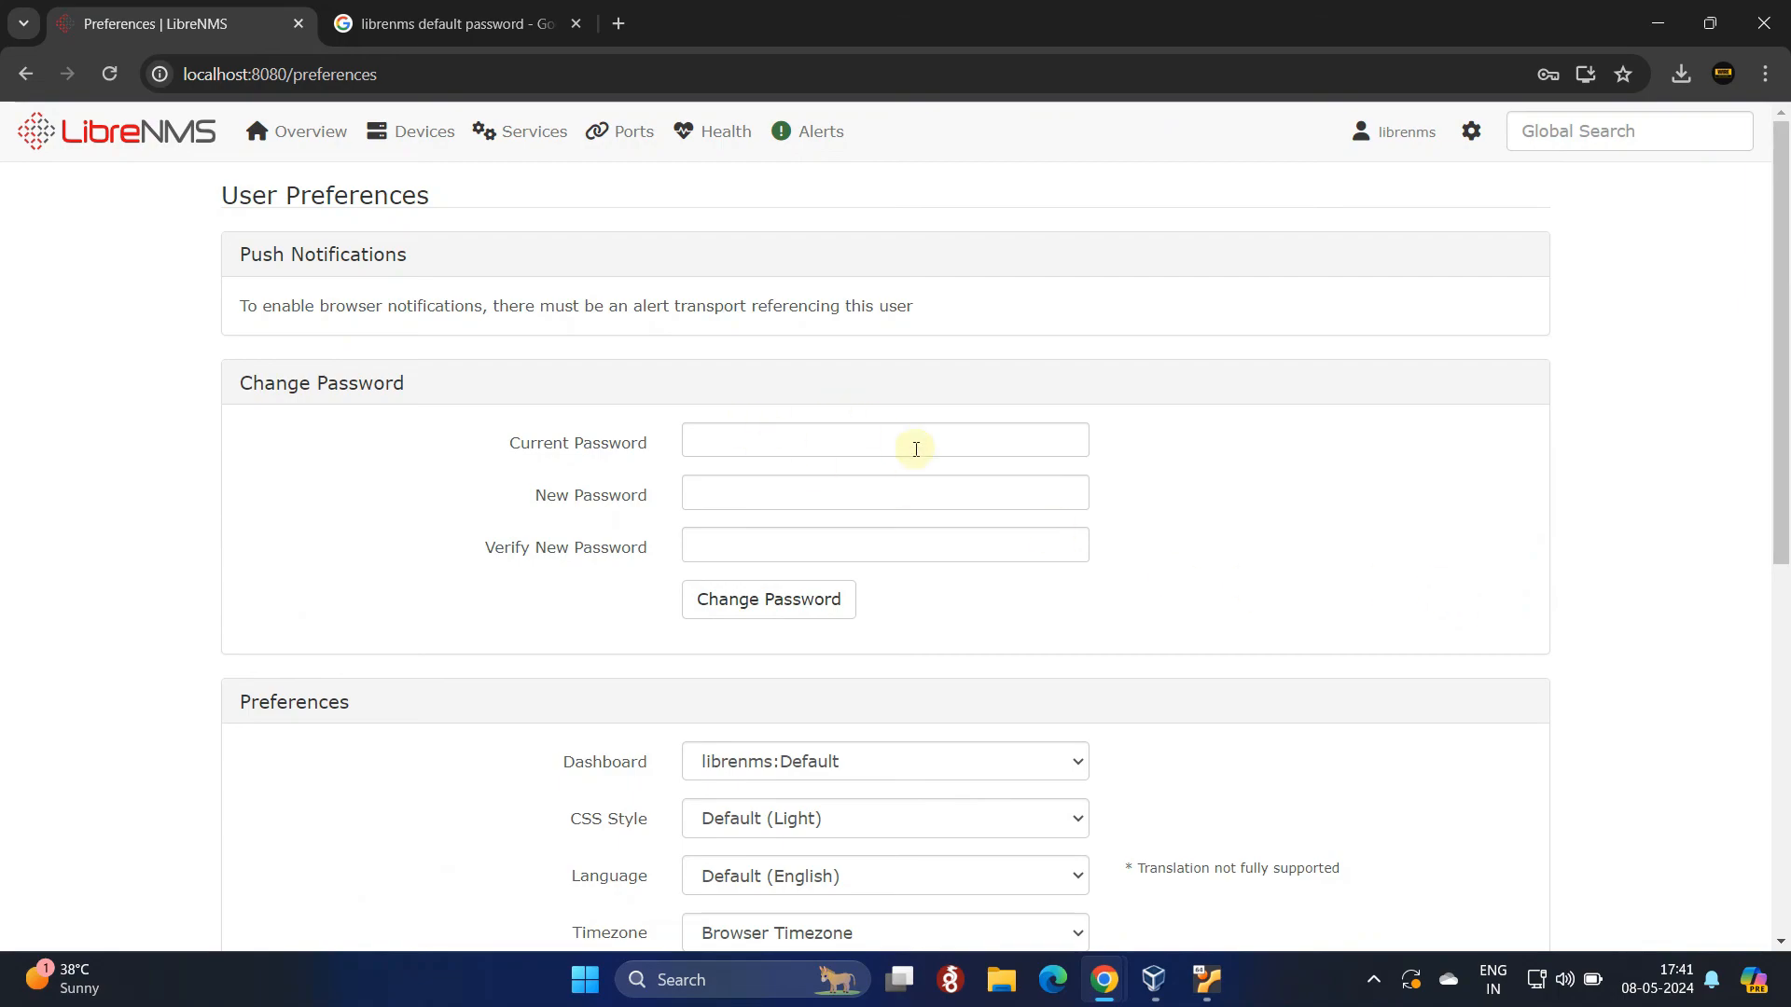
Step: Log out, then attempt a login with a misspelled username, a password and Remember Me ticked
mouse_move(1389, 156)
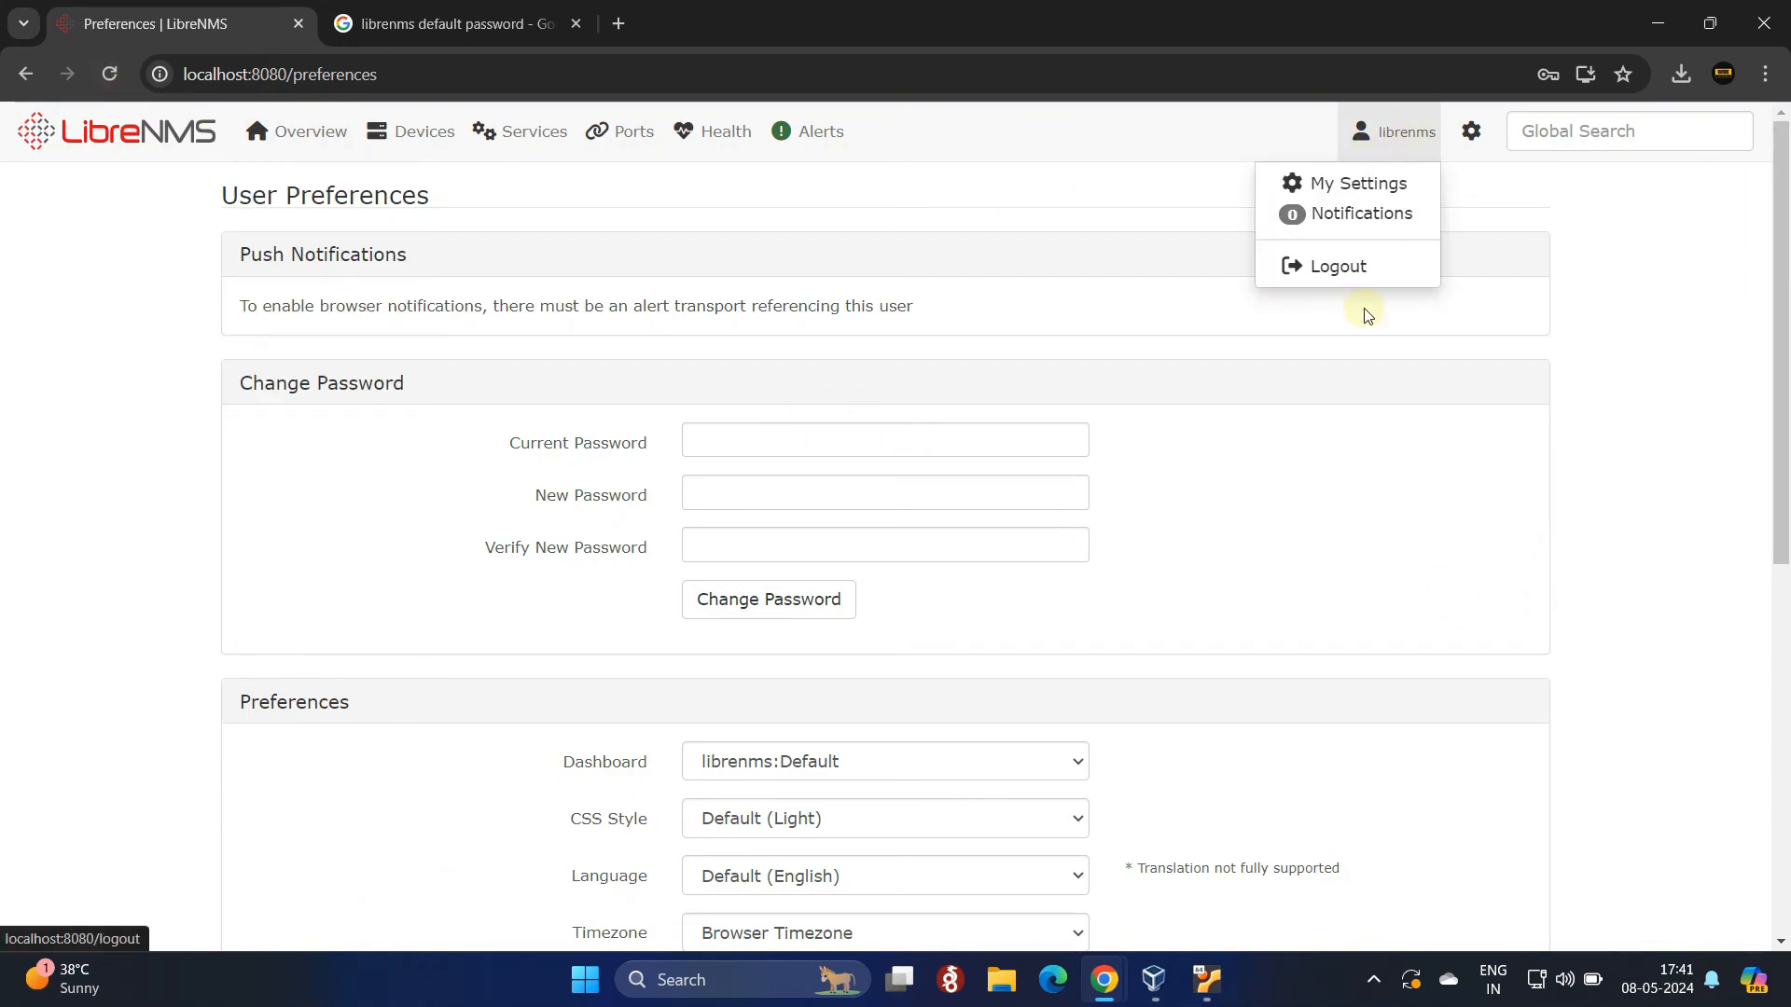
left_click(1352, 271)
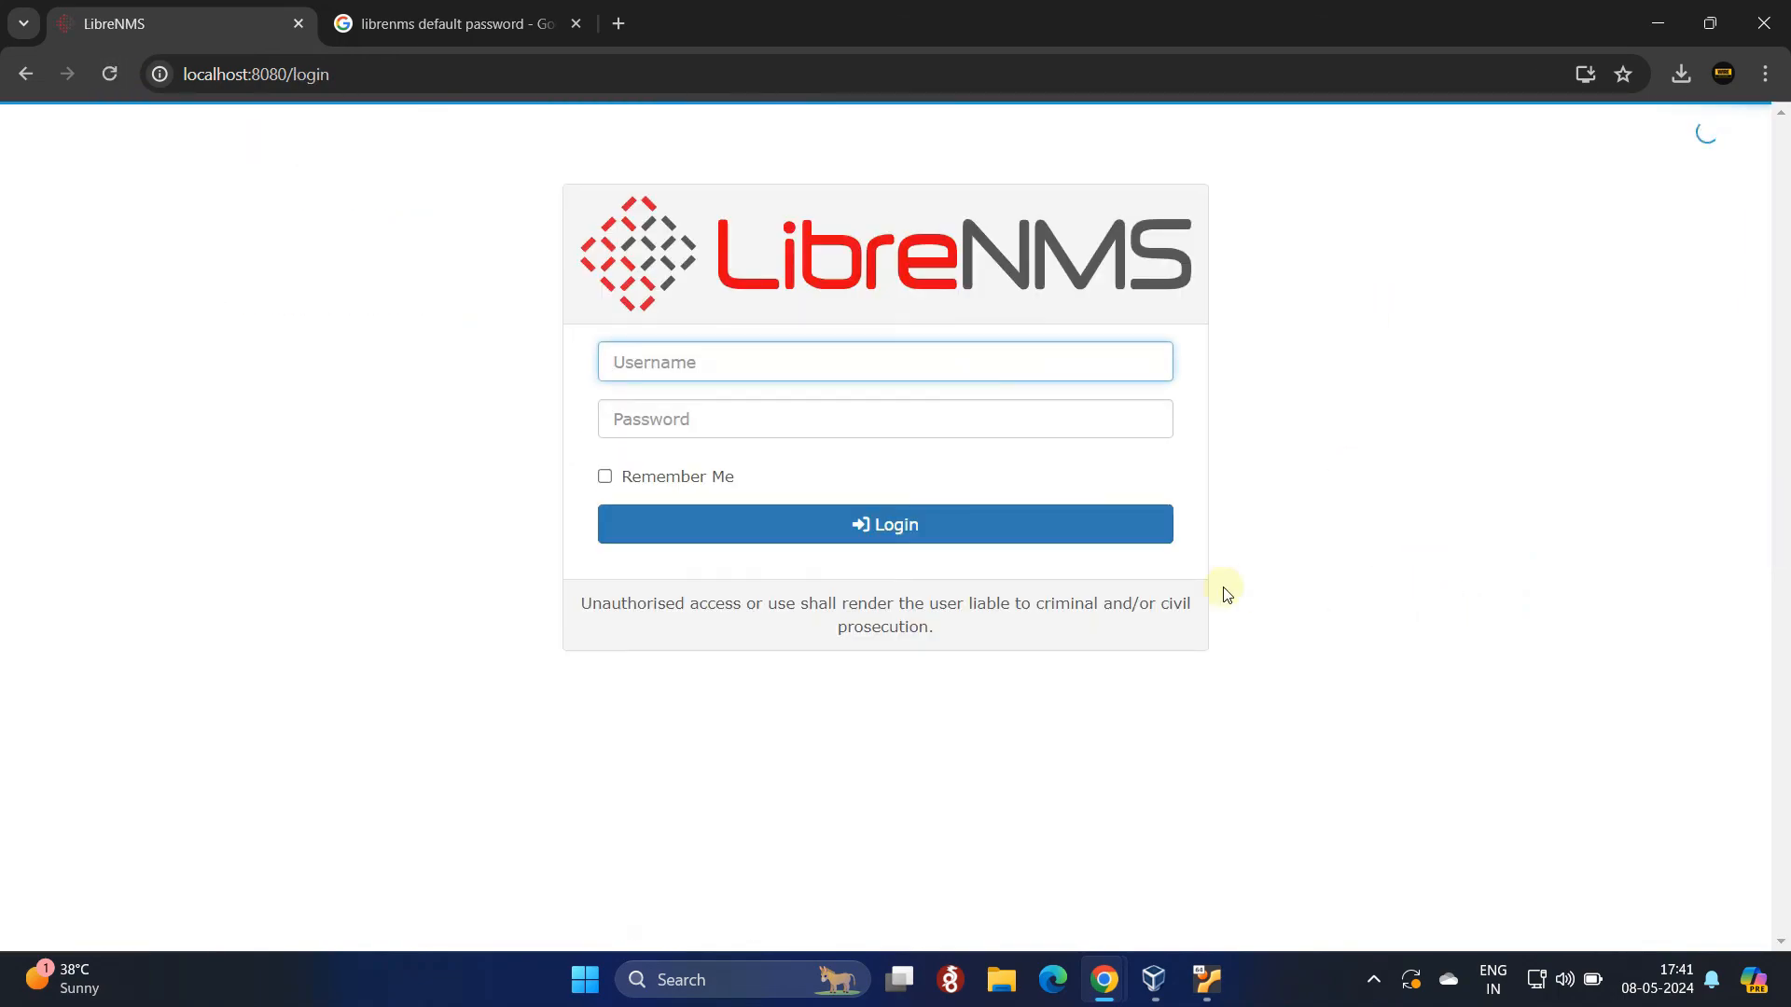
left_click(661, 364)
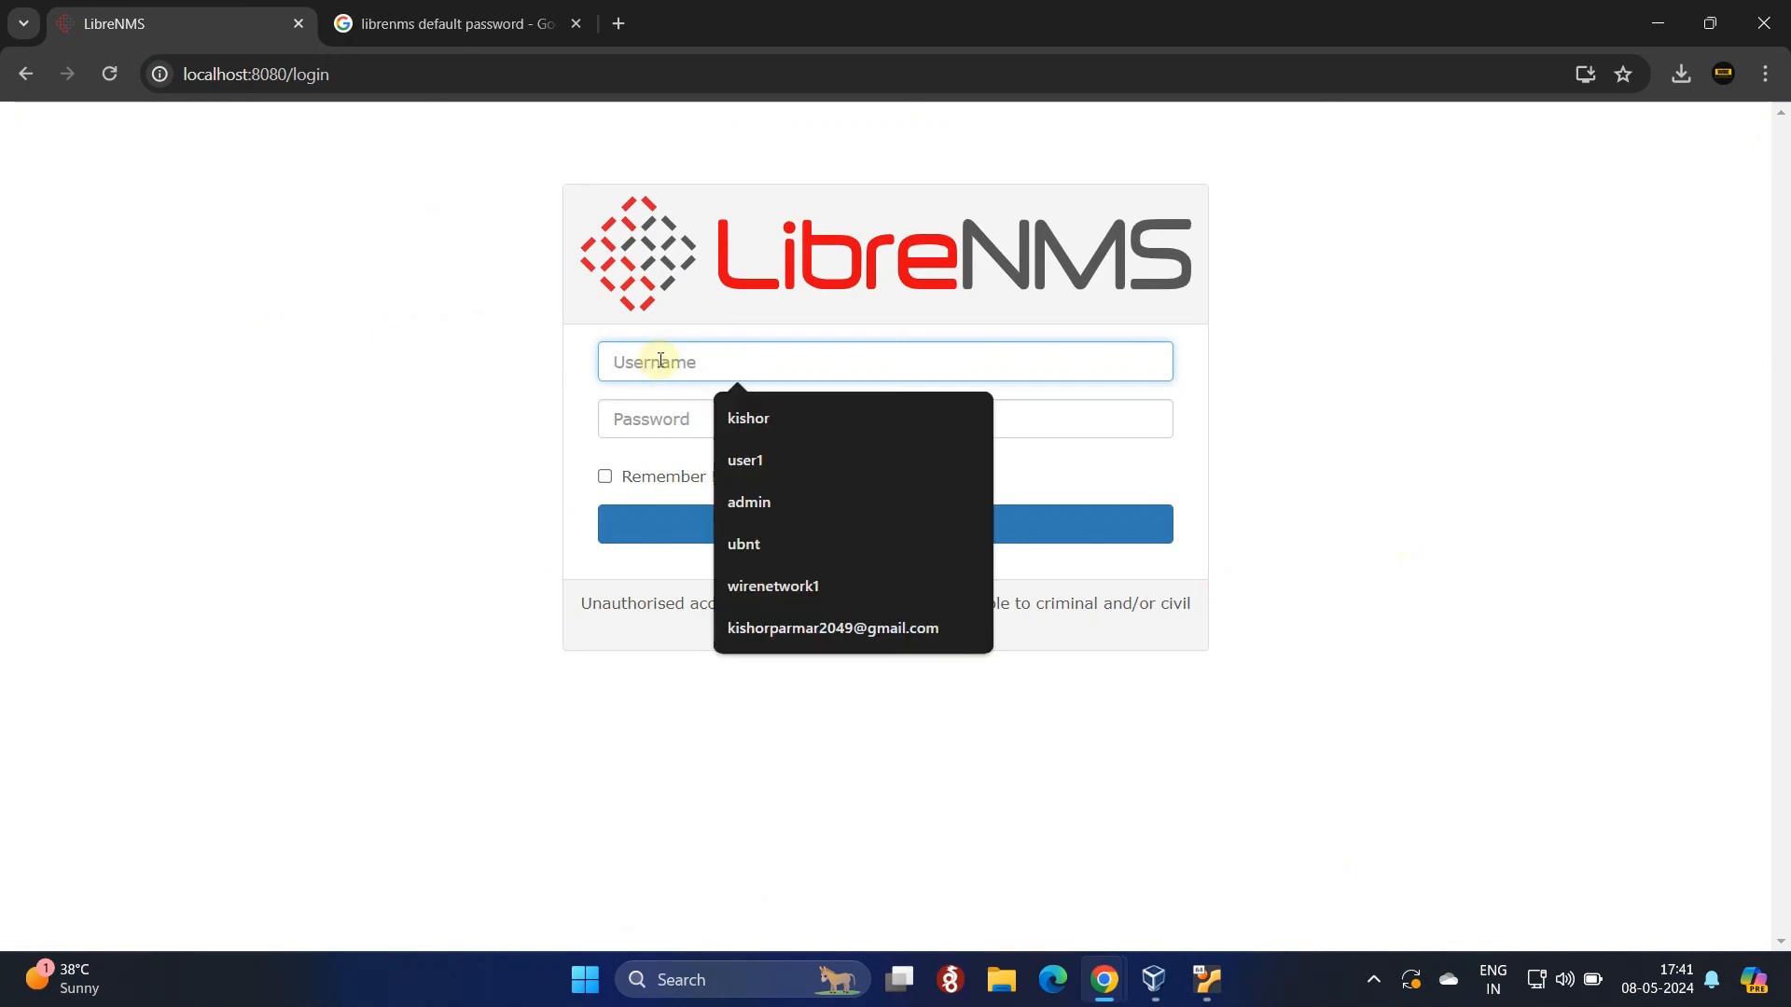
type("libernms")
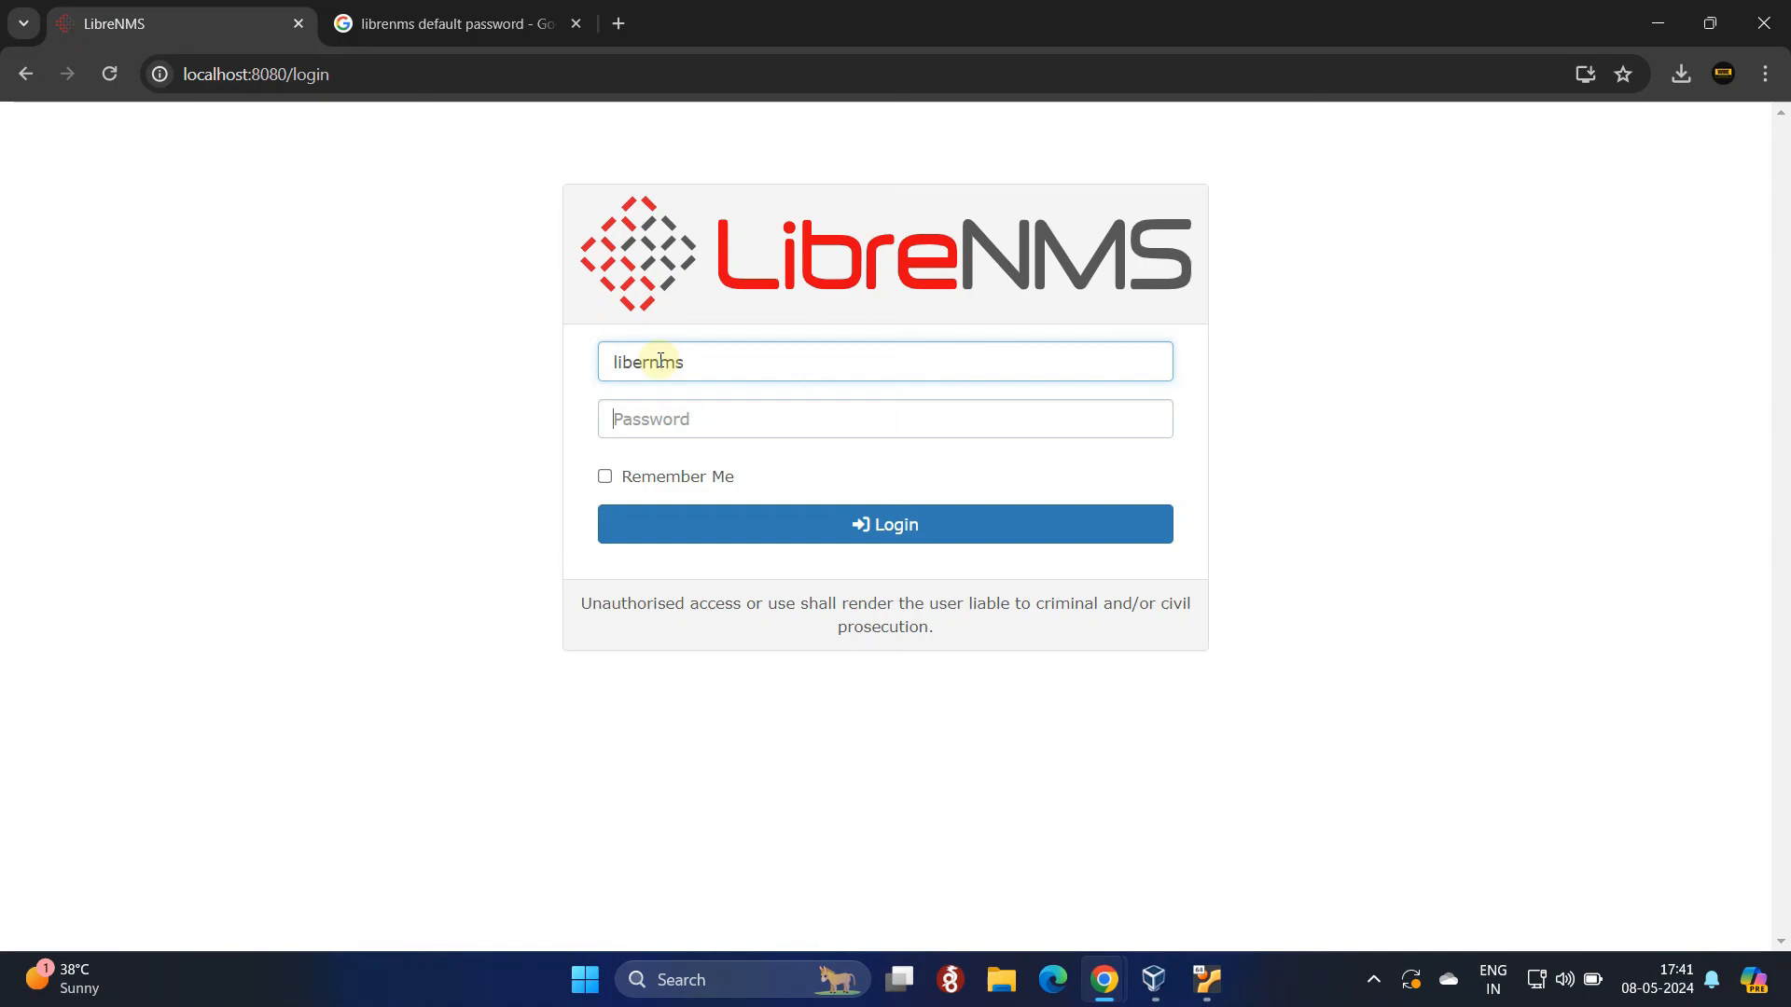
key("Tab")
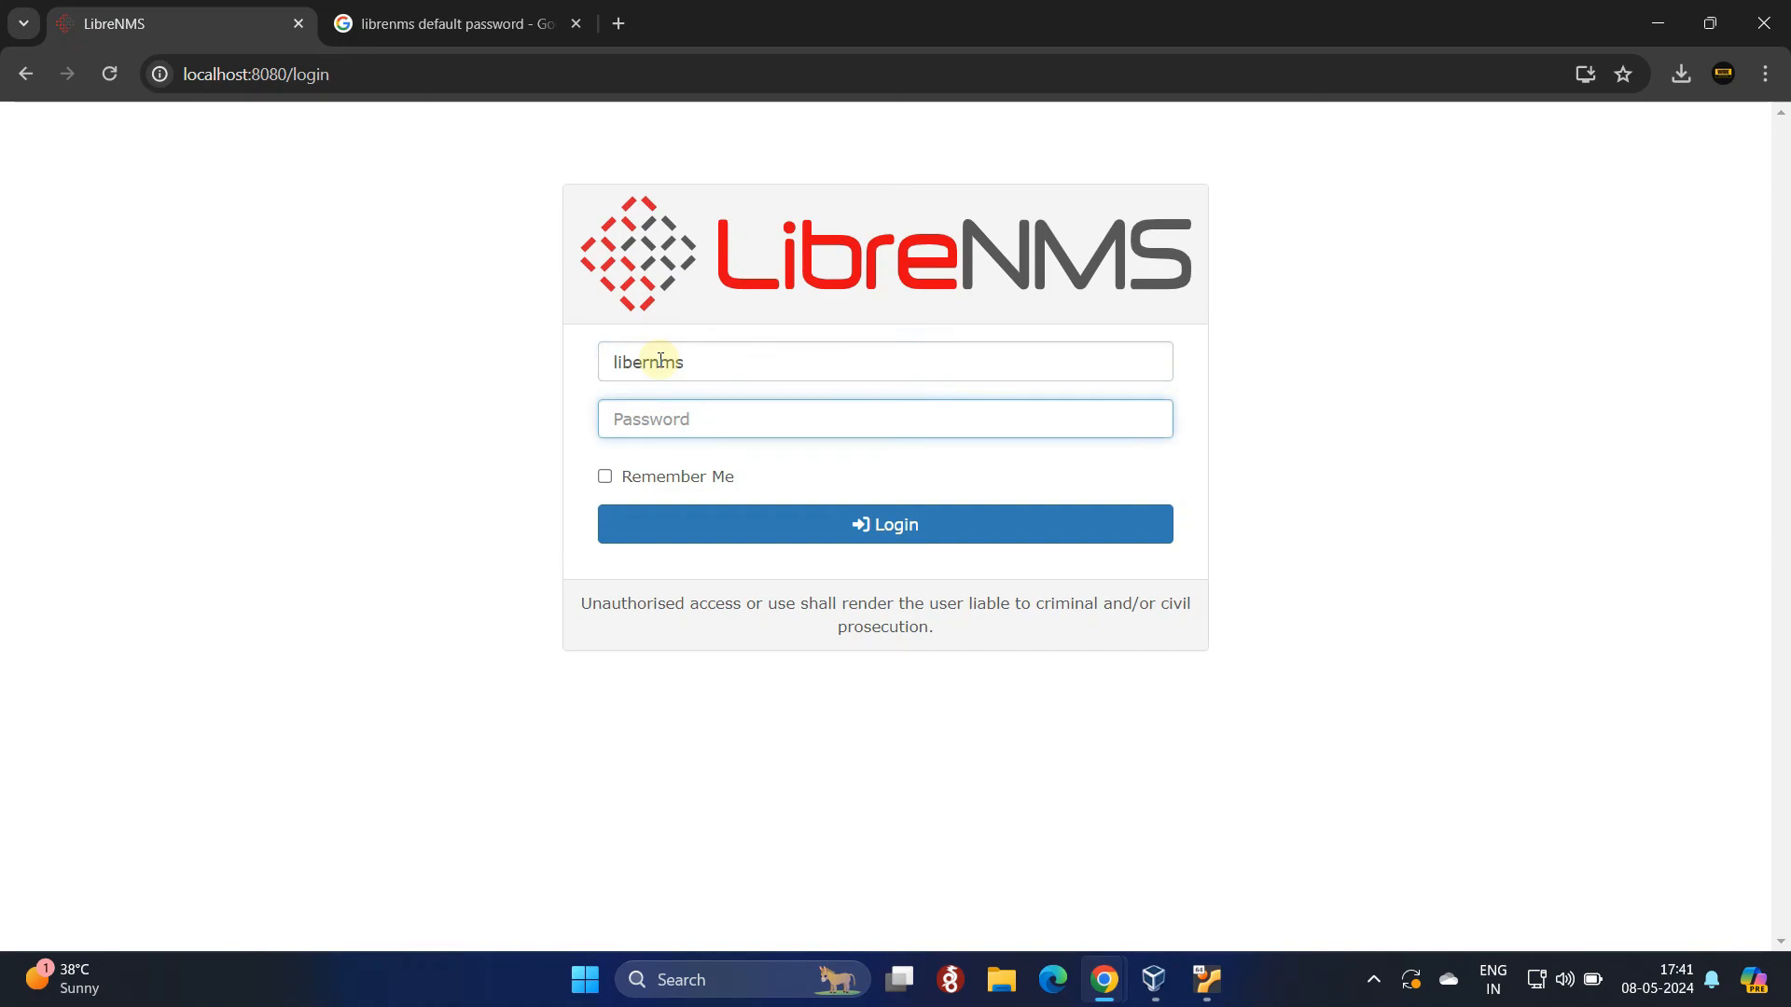
type("p")
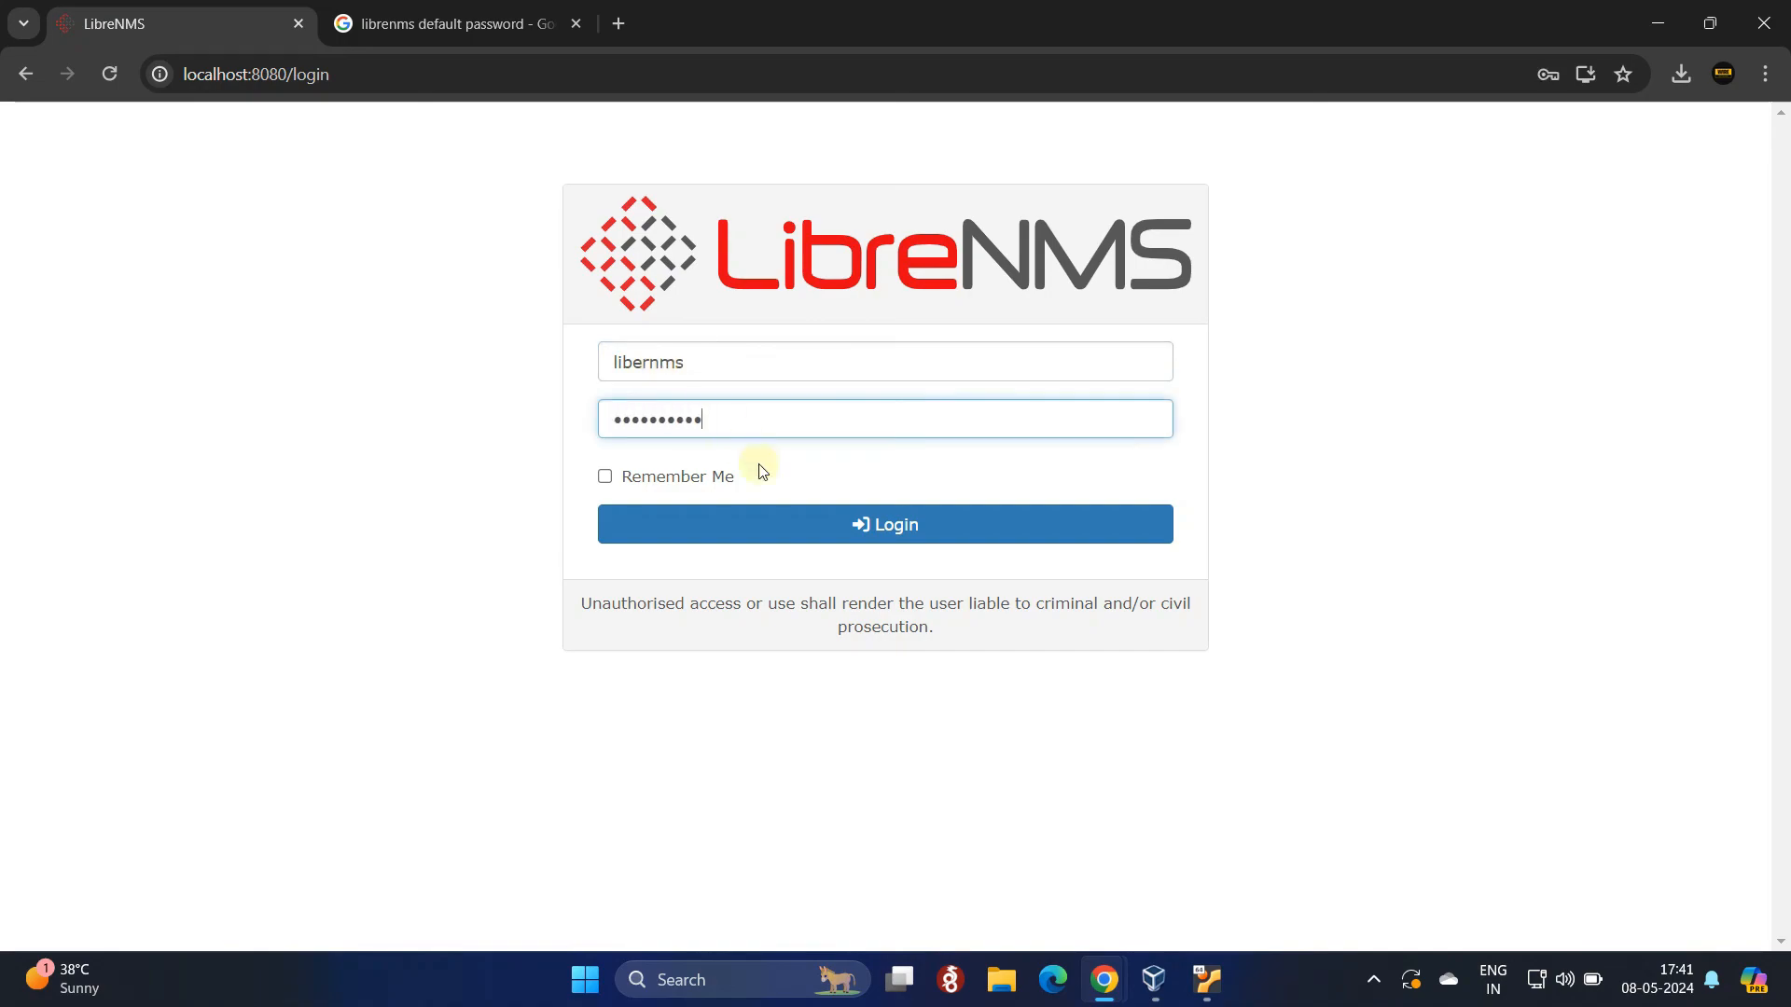
left_click(631, 478)
left_click(881, 527)
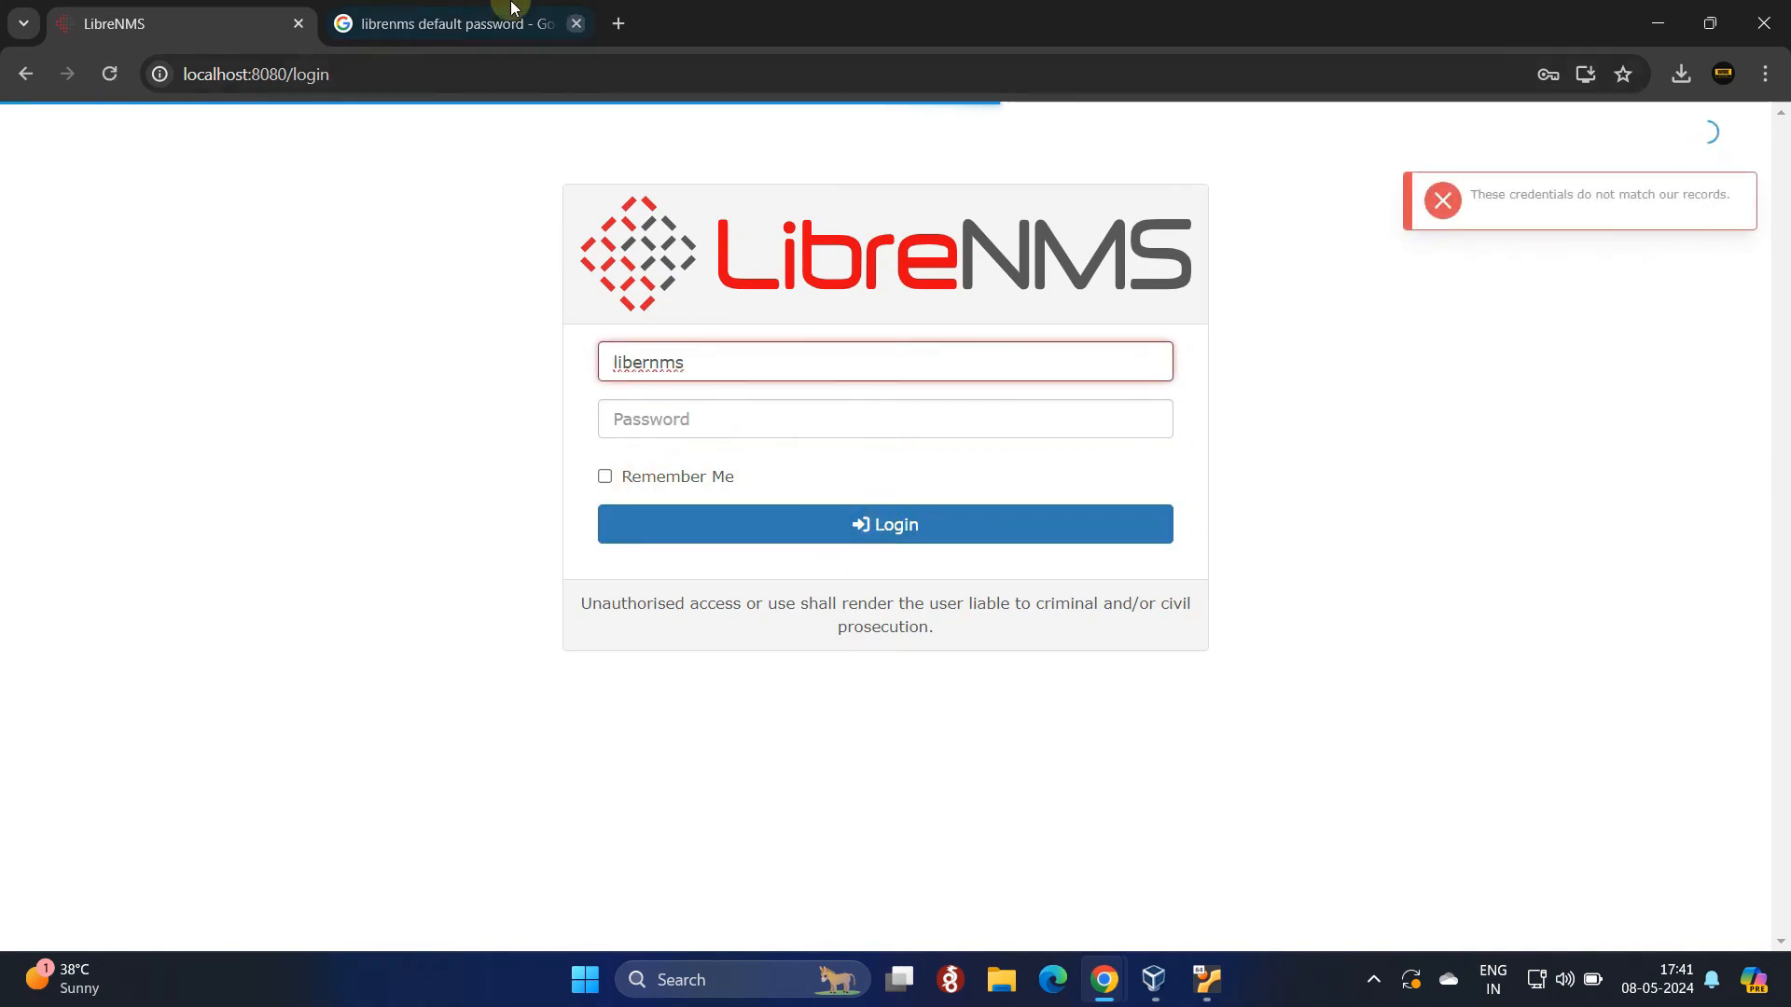
Step: Copy the default username from the search snippet and paste it over the misspelled username
left_click(439, 24)
double_click(637, 406)
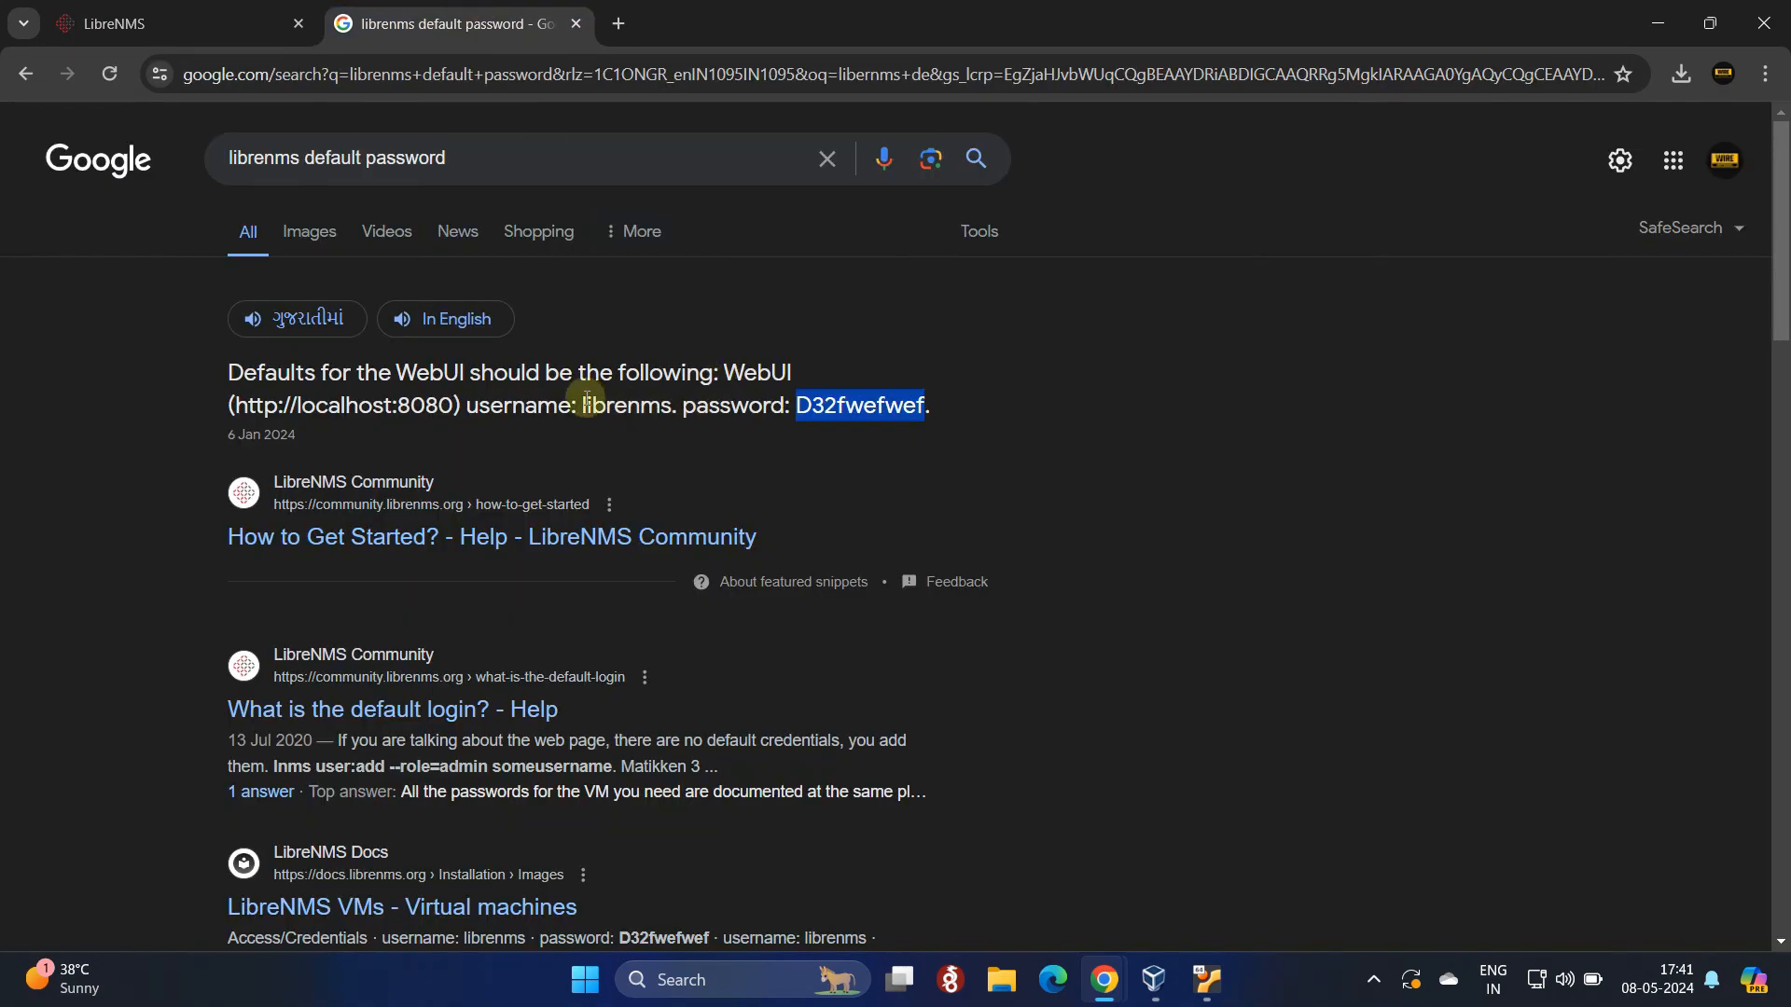
right_click(656, 408)
left_click(691, 424)
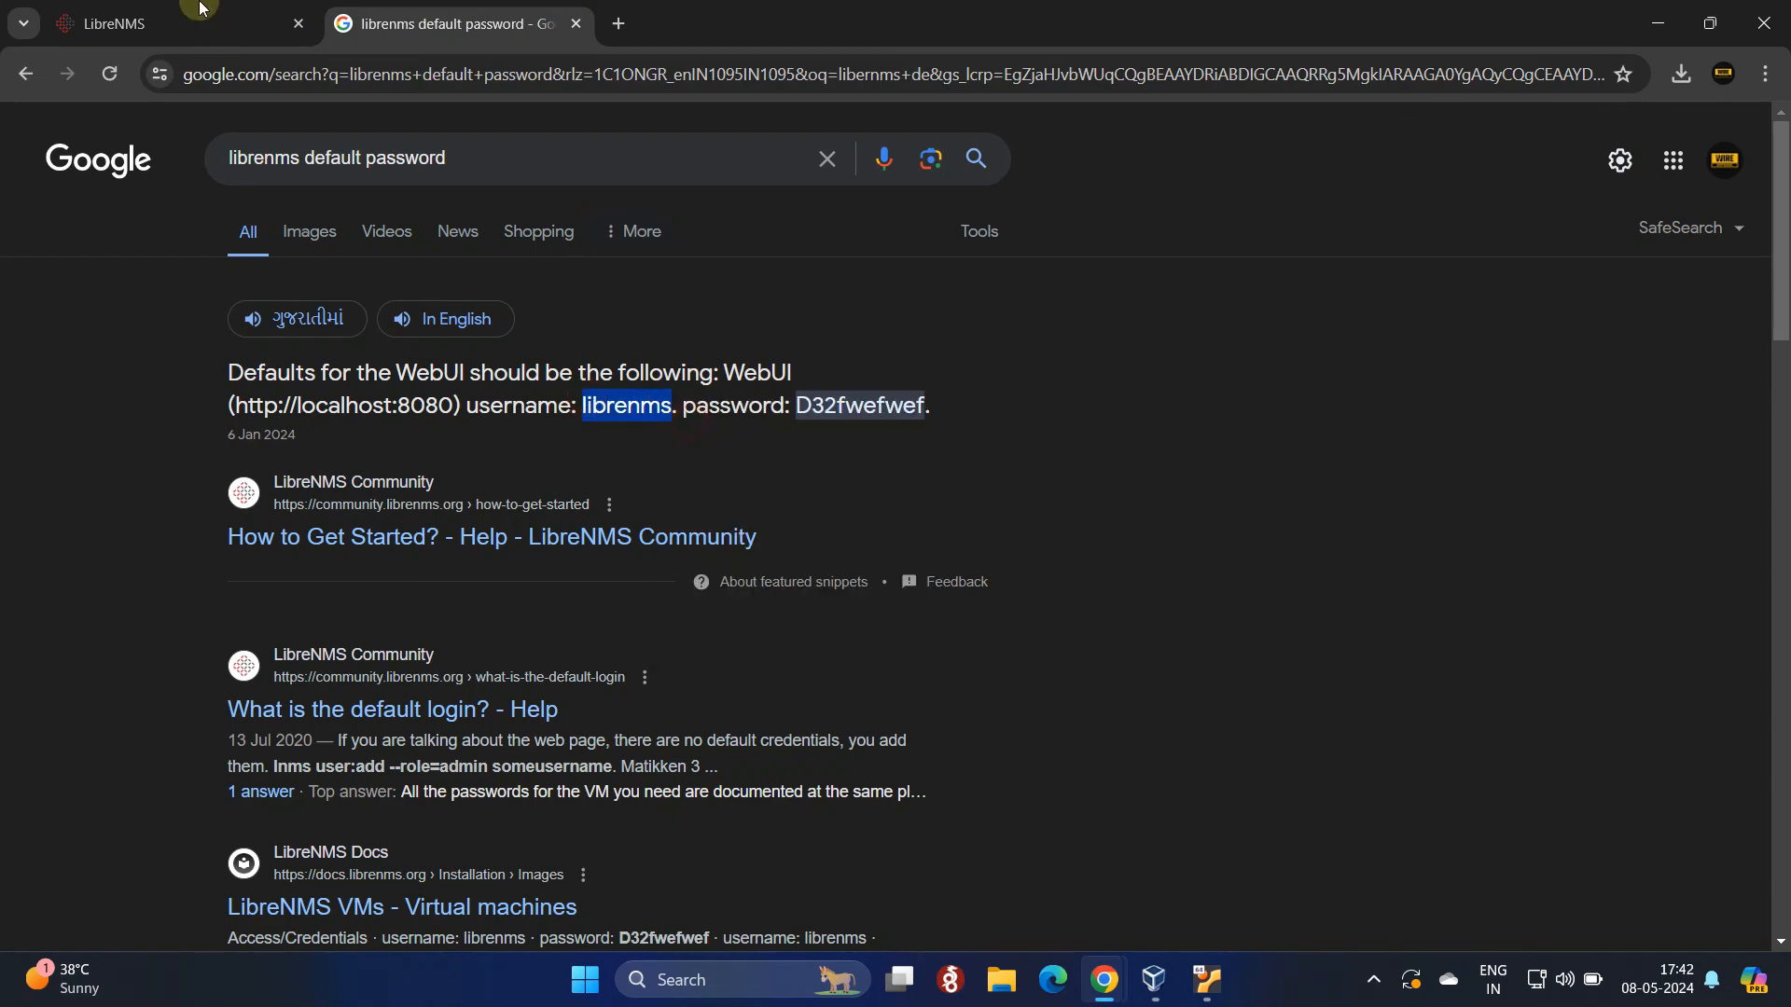
key("ctrl+Tab")
double_click(706, 366)
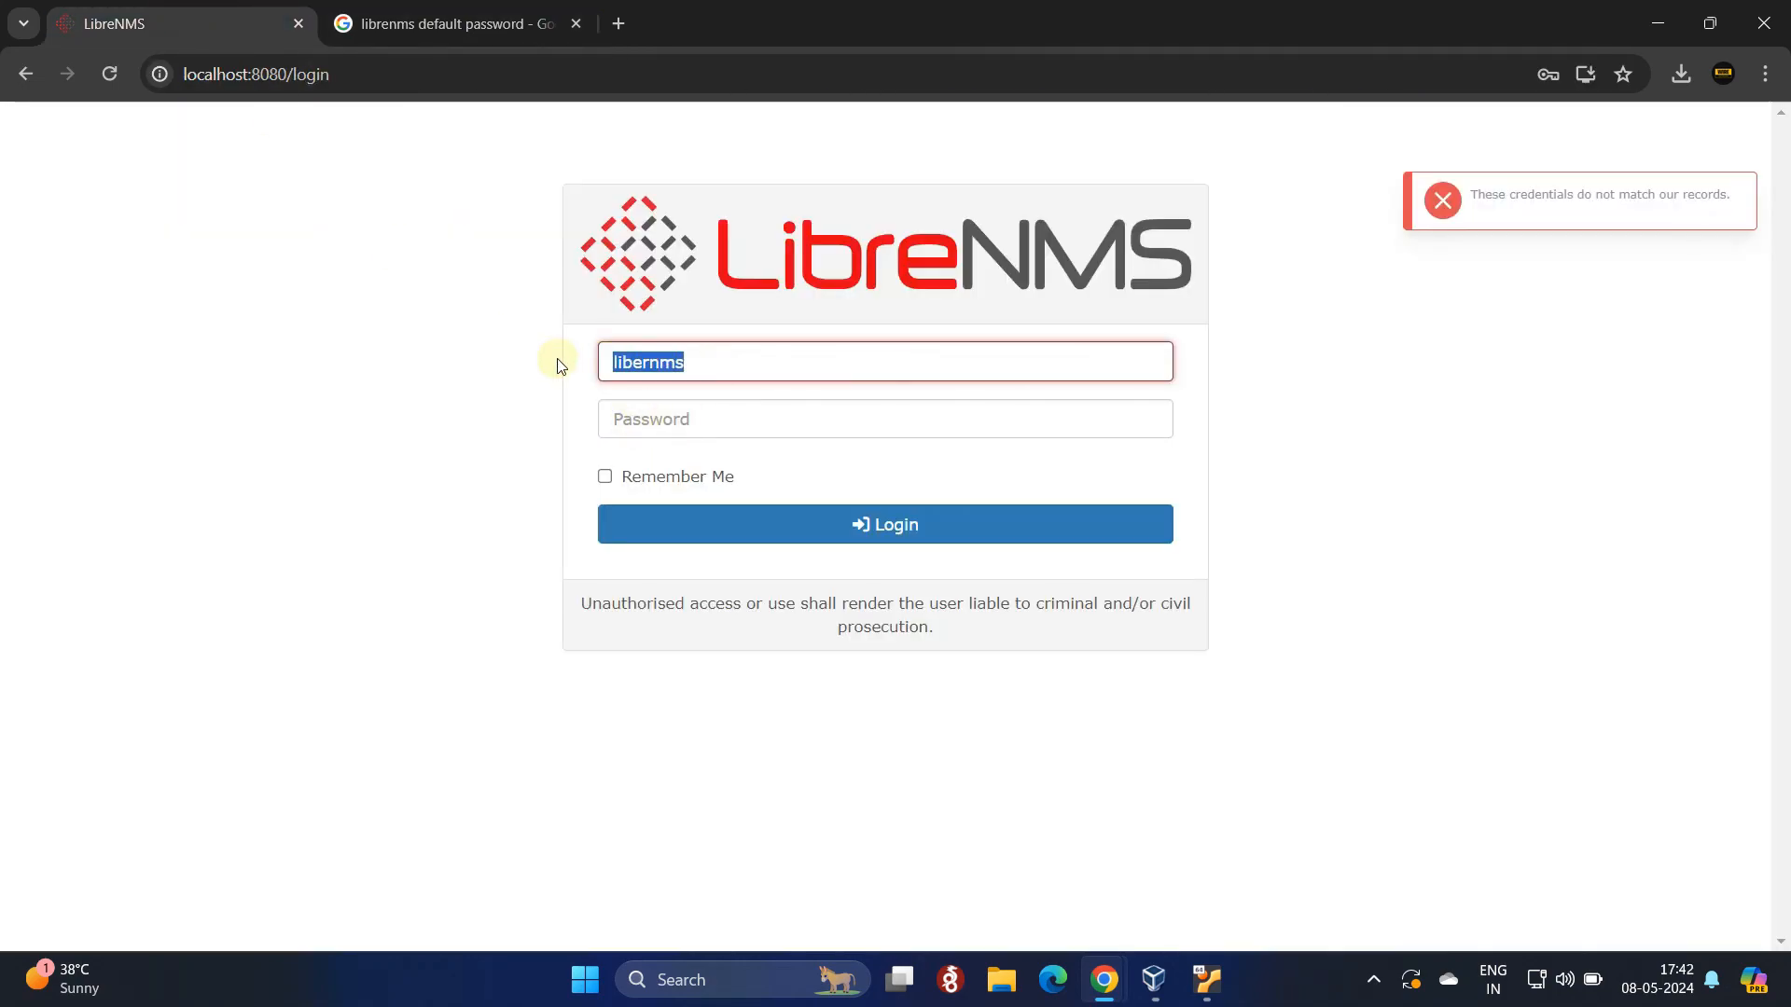
key("ctrl+v")
Step: Enter the password and submit the login form again
left_click(642, 416)
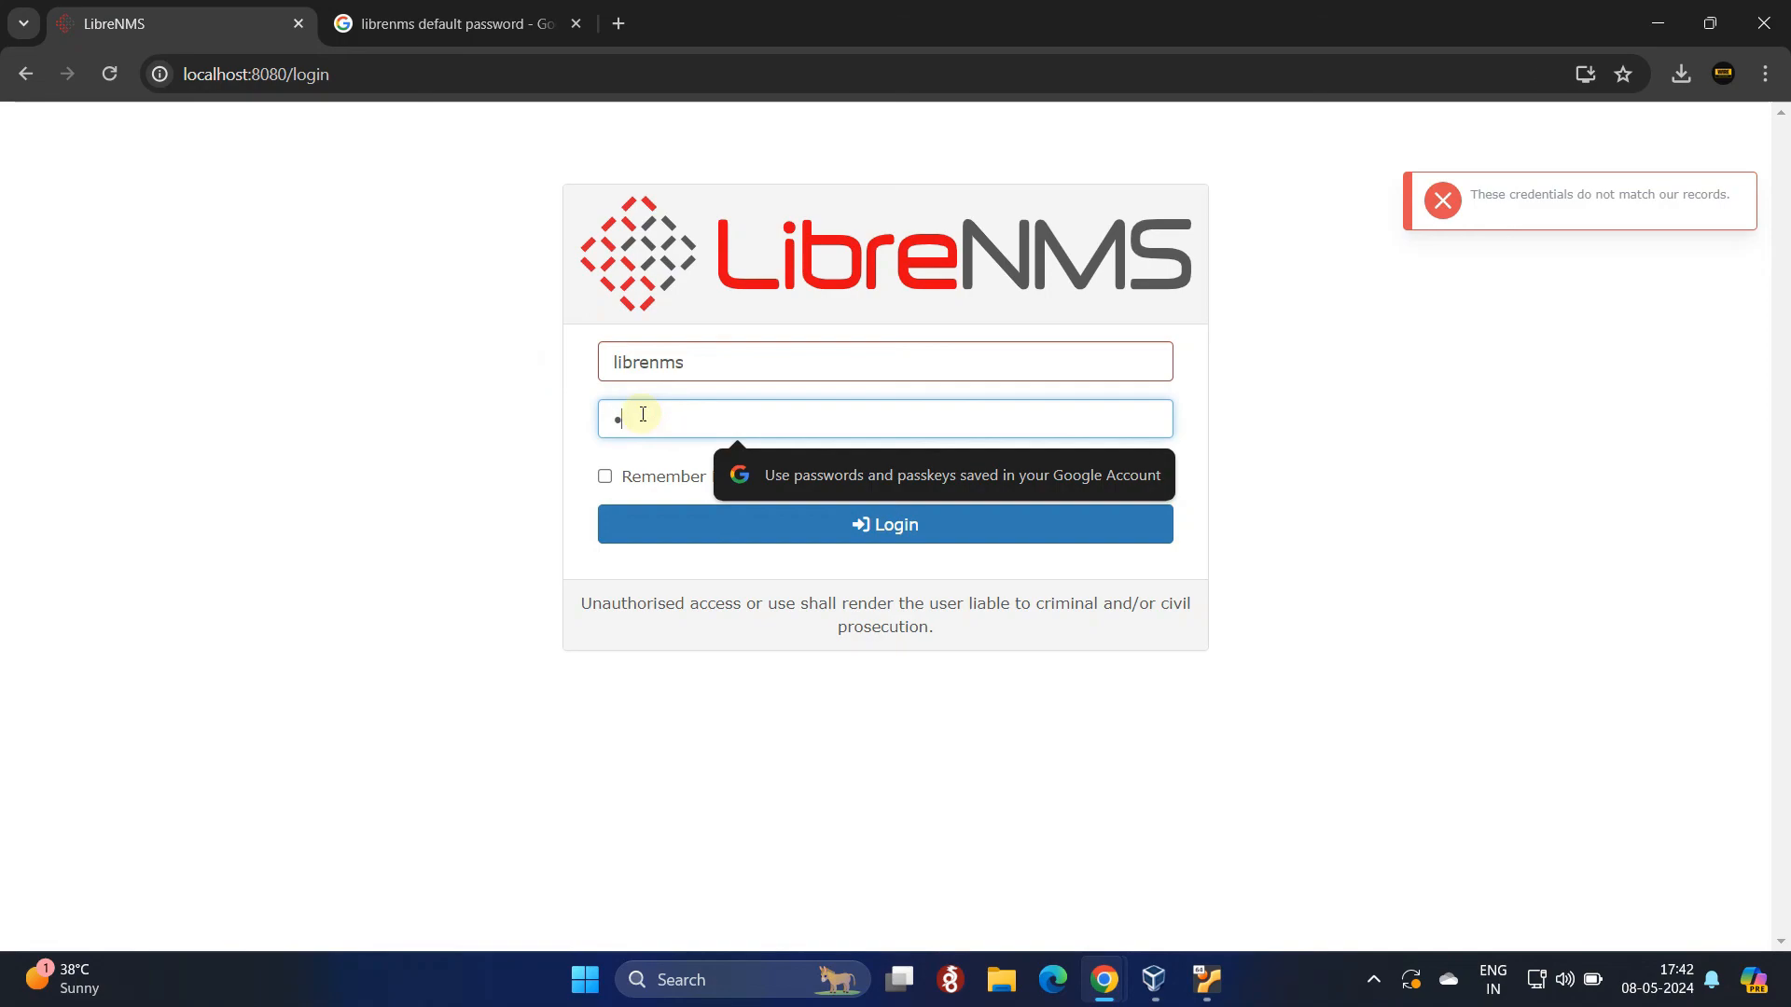
type("ib")
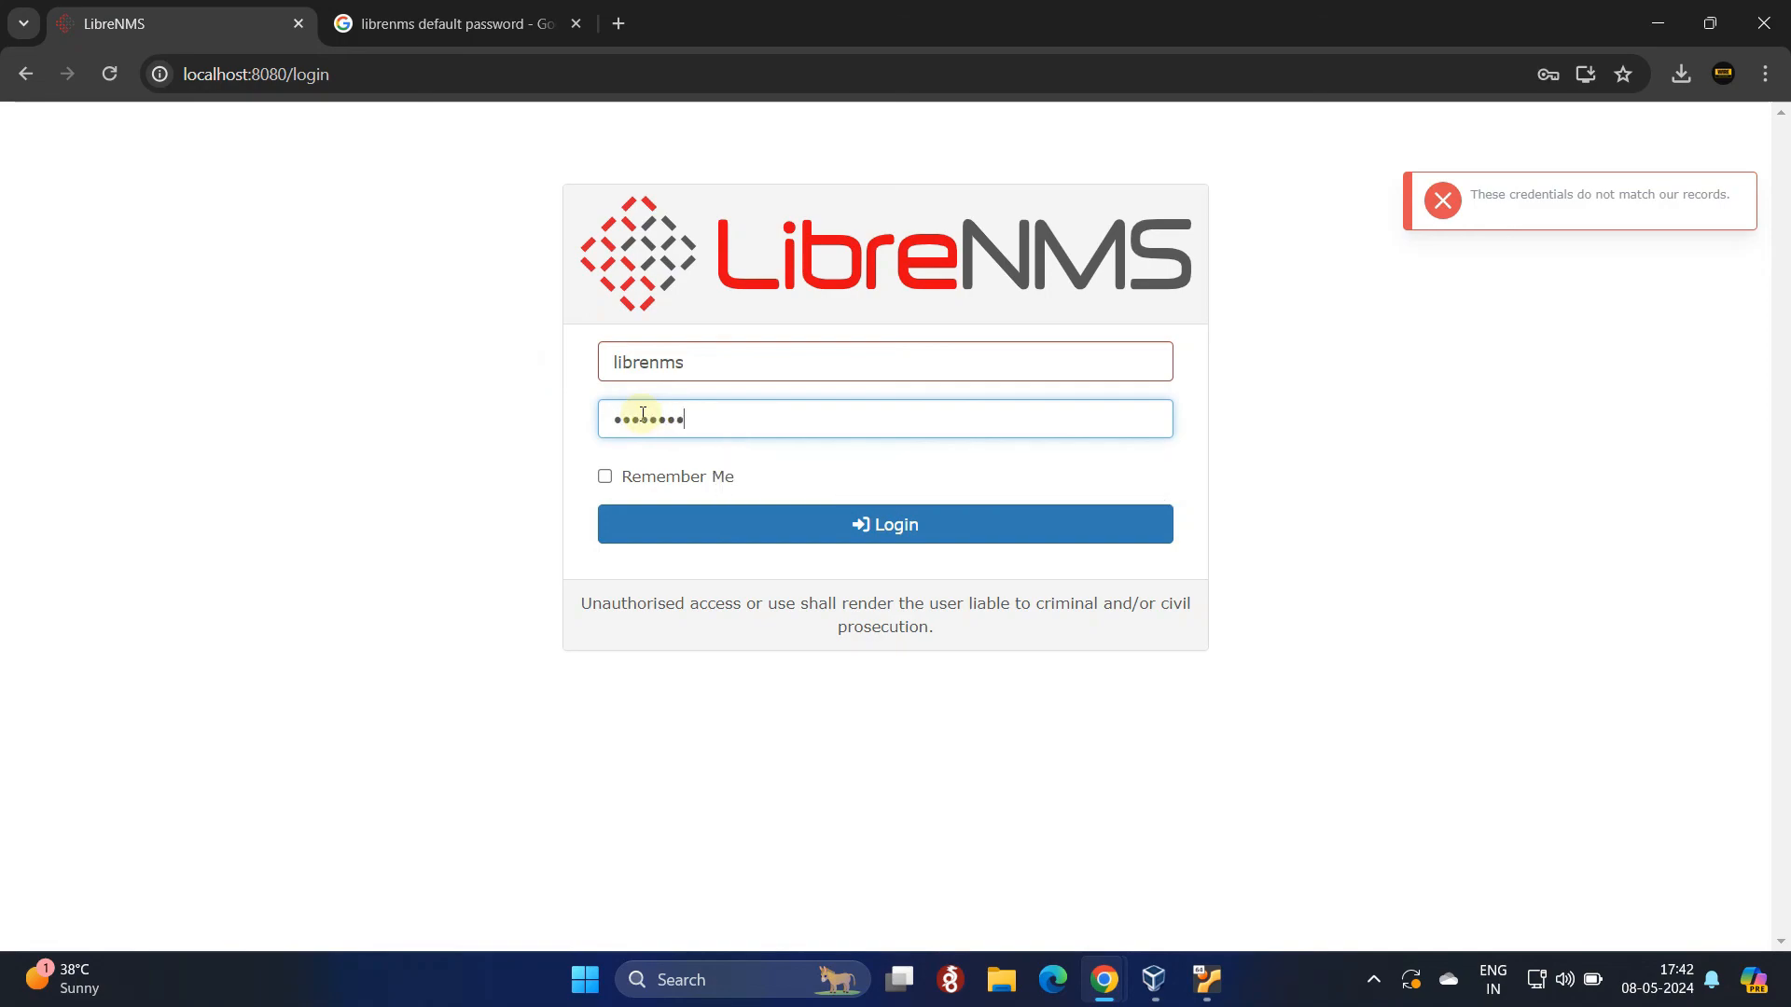
left_click(712, 534)
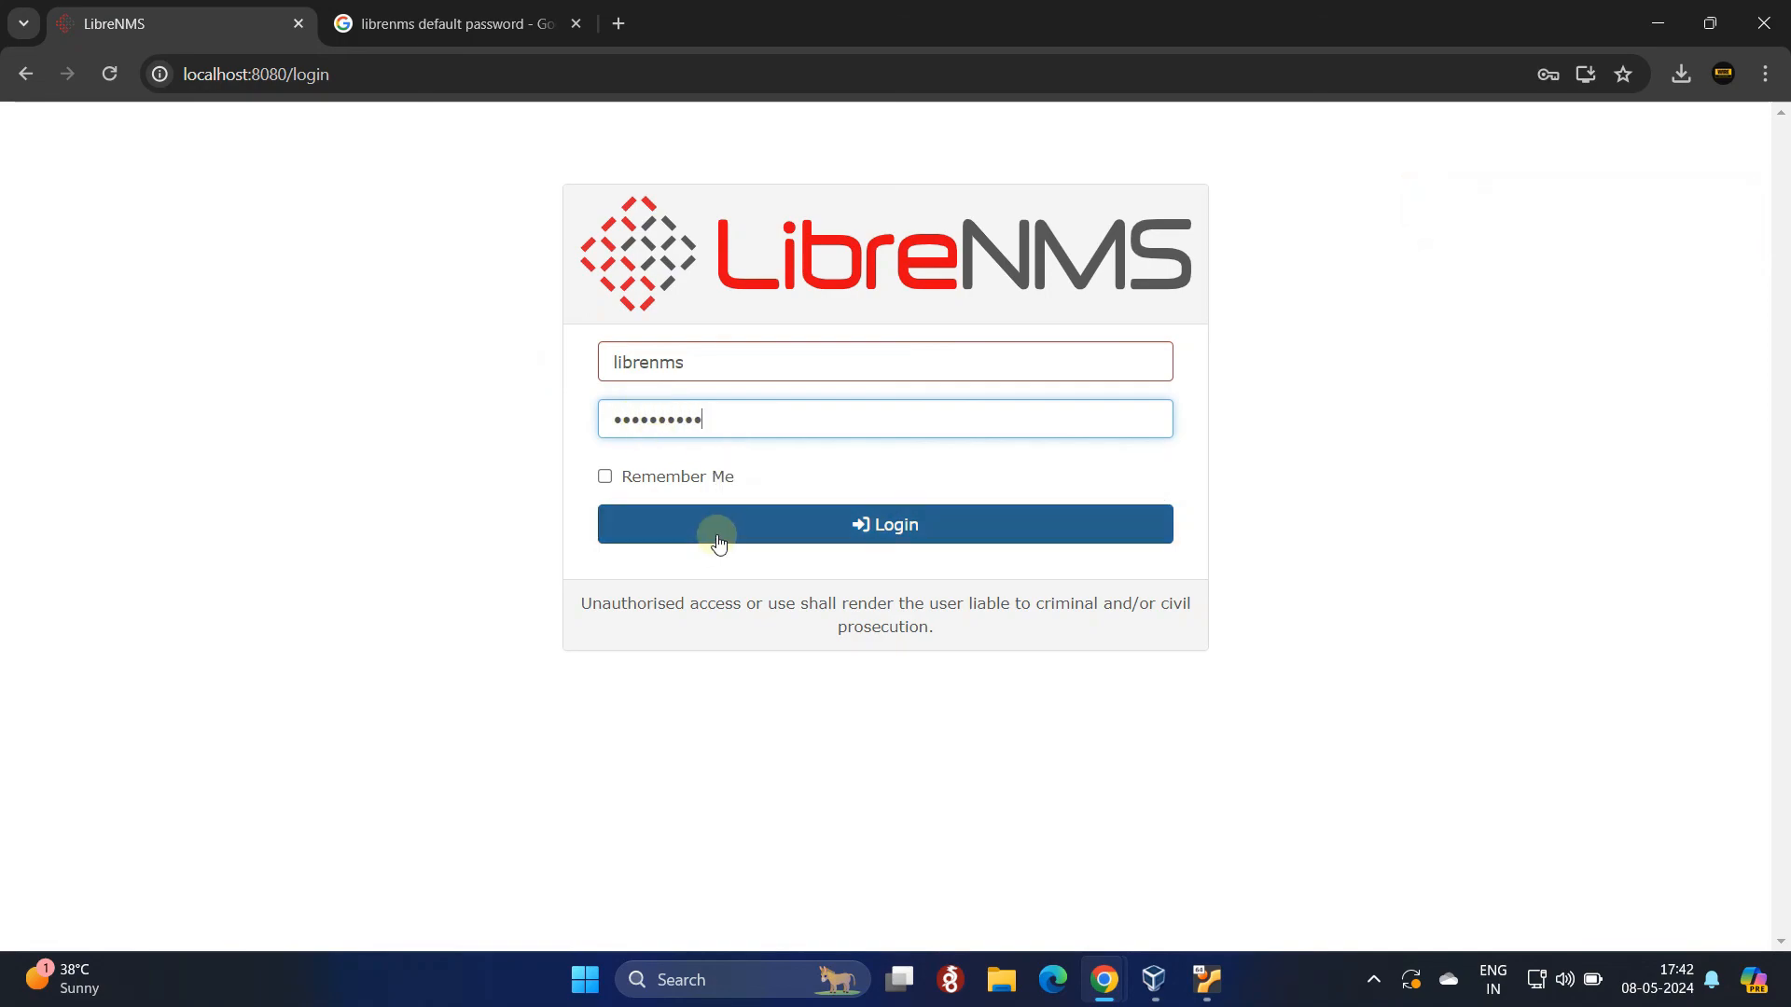